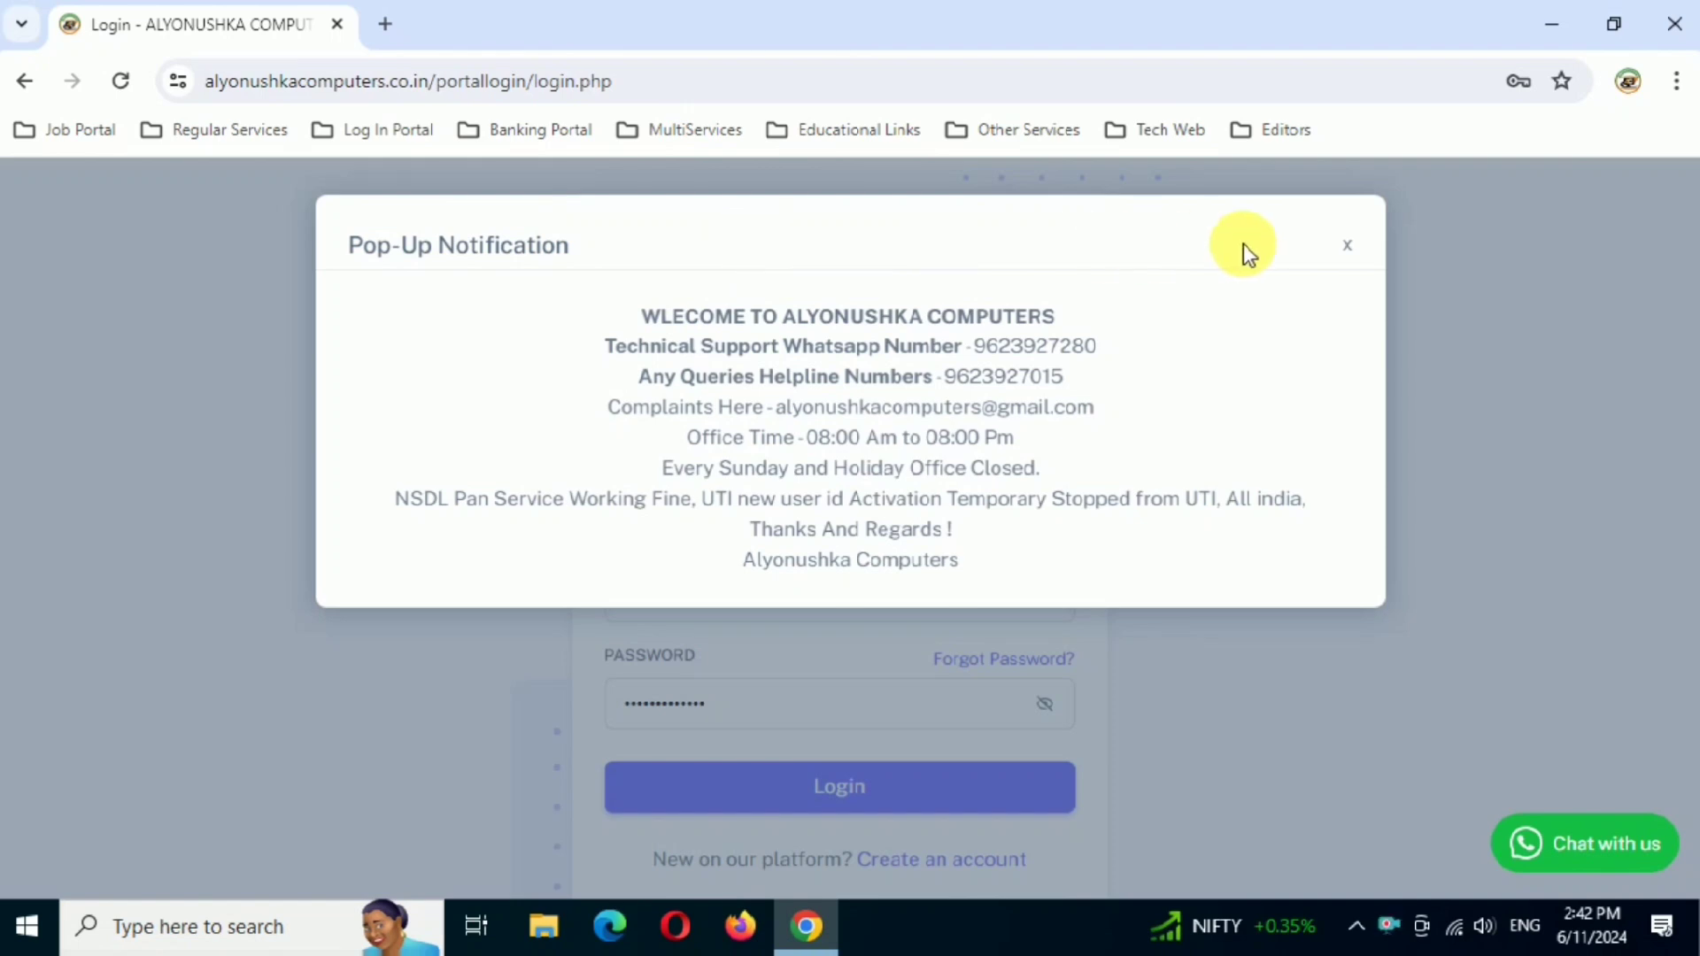
# Step: Dismiss the welcome pop-up notice and log in to the Alyonushka Computers portal
pyautogui.click(1347, 248)
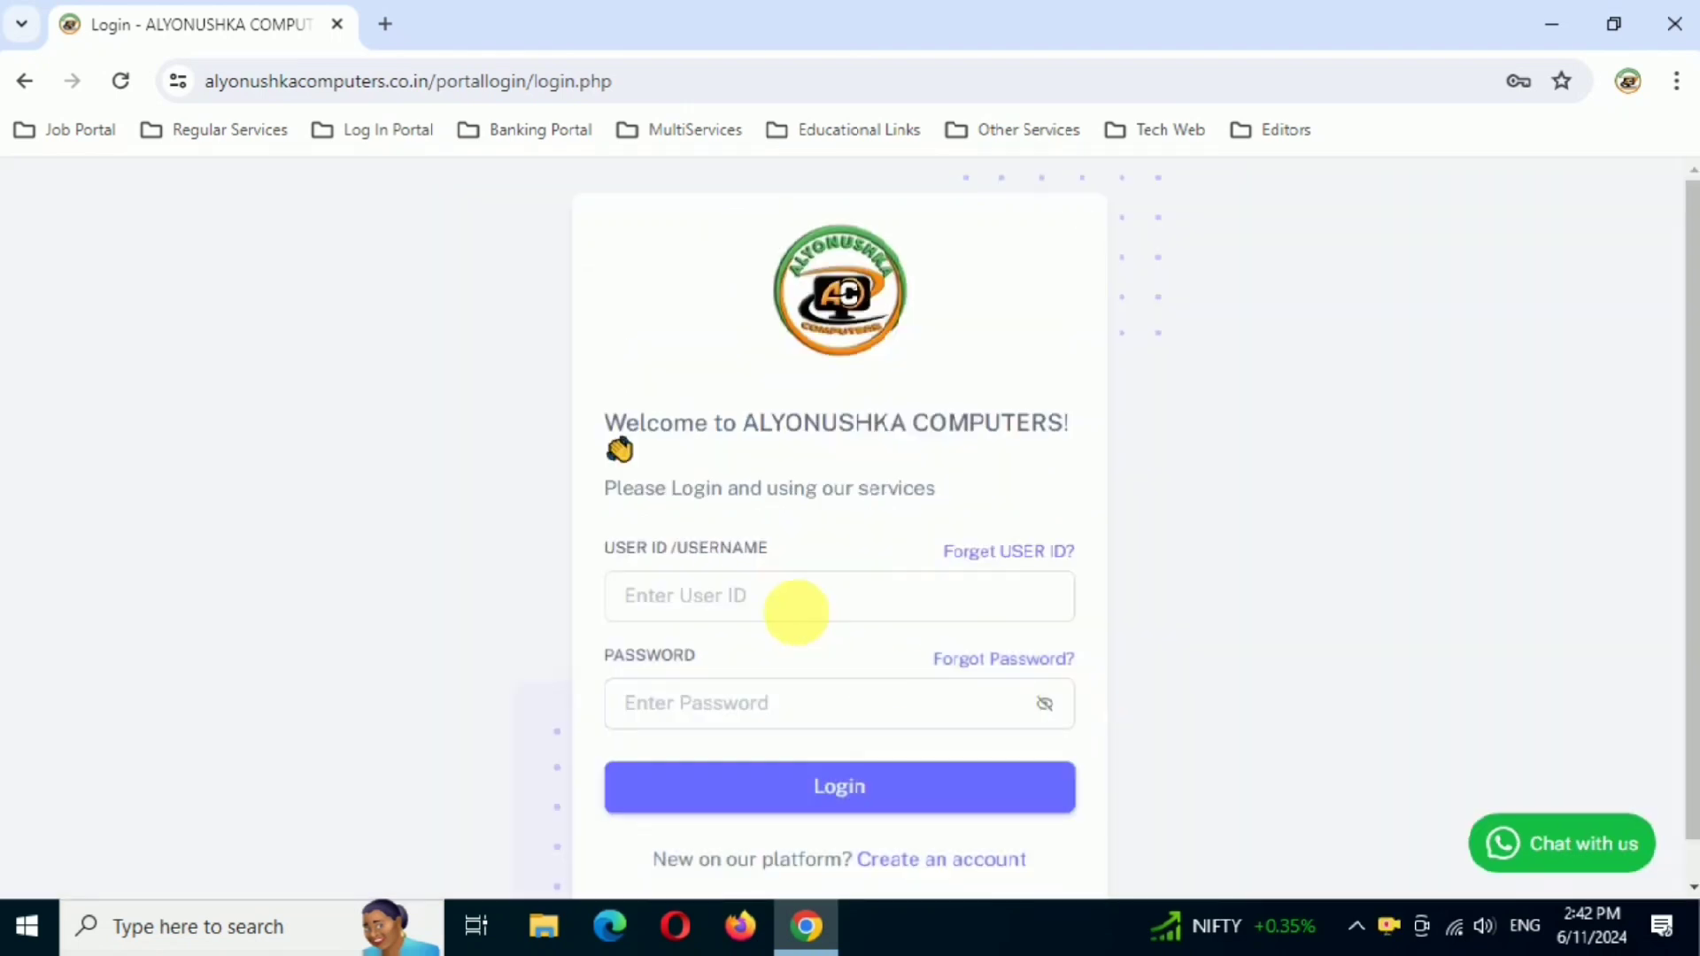
pyautogui.moveTo(767, 547); pyautogui.dragTo(604, 550)
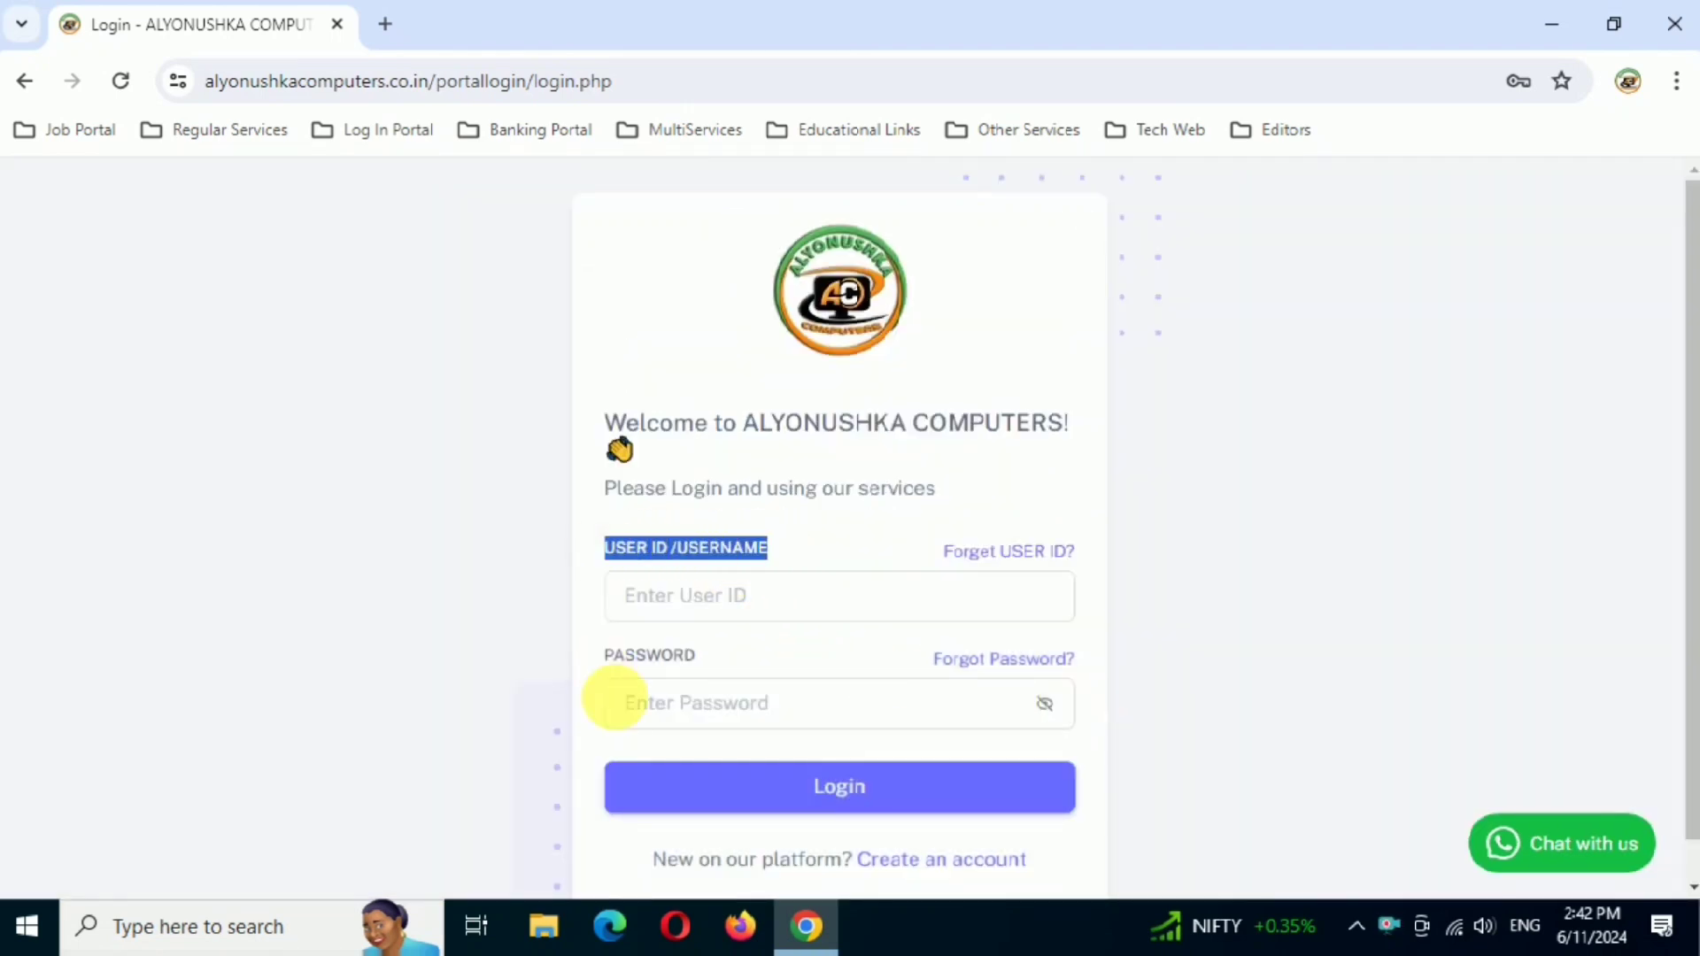
pyautogui.moveTo(606, 656); pyautogui.dragTo(698, 653)
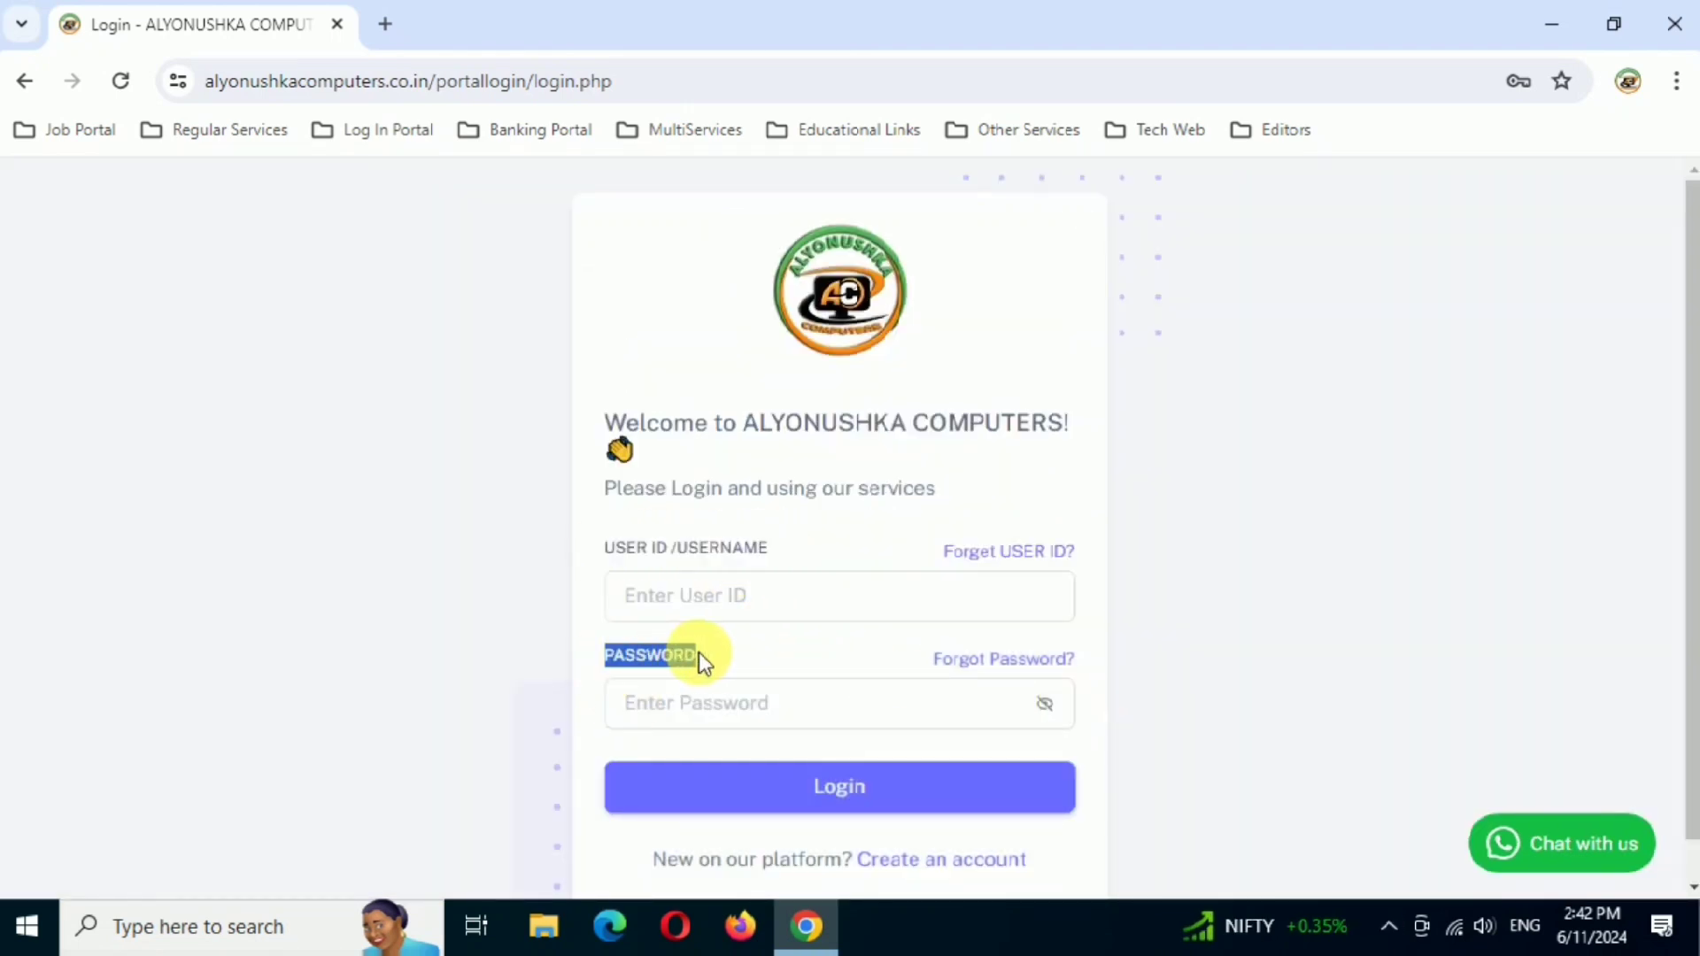
pyautogui.click(1231, 642)
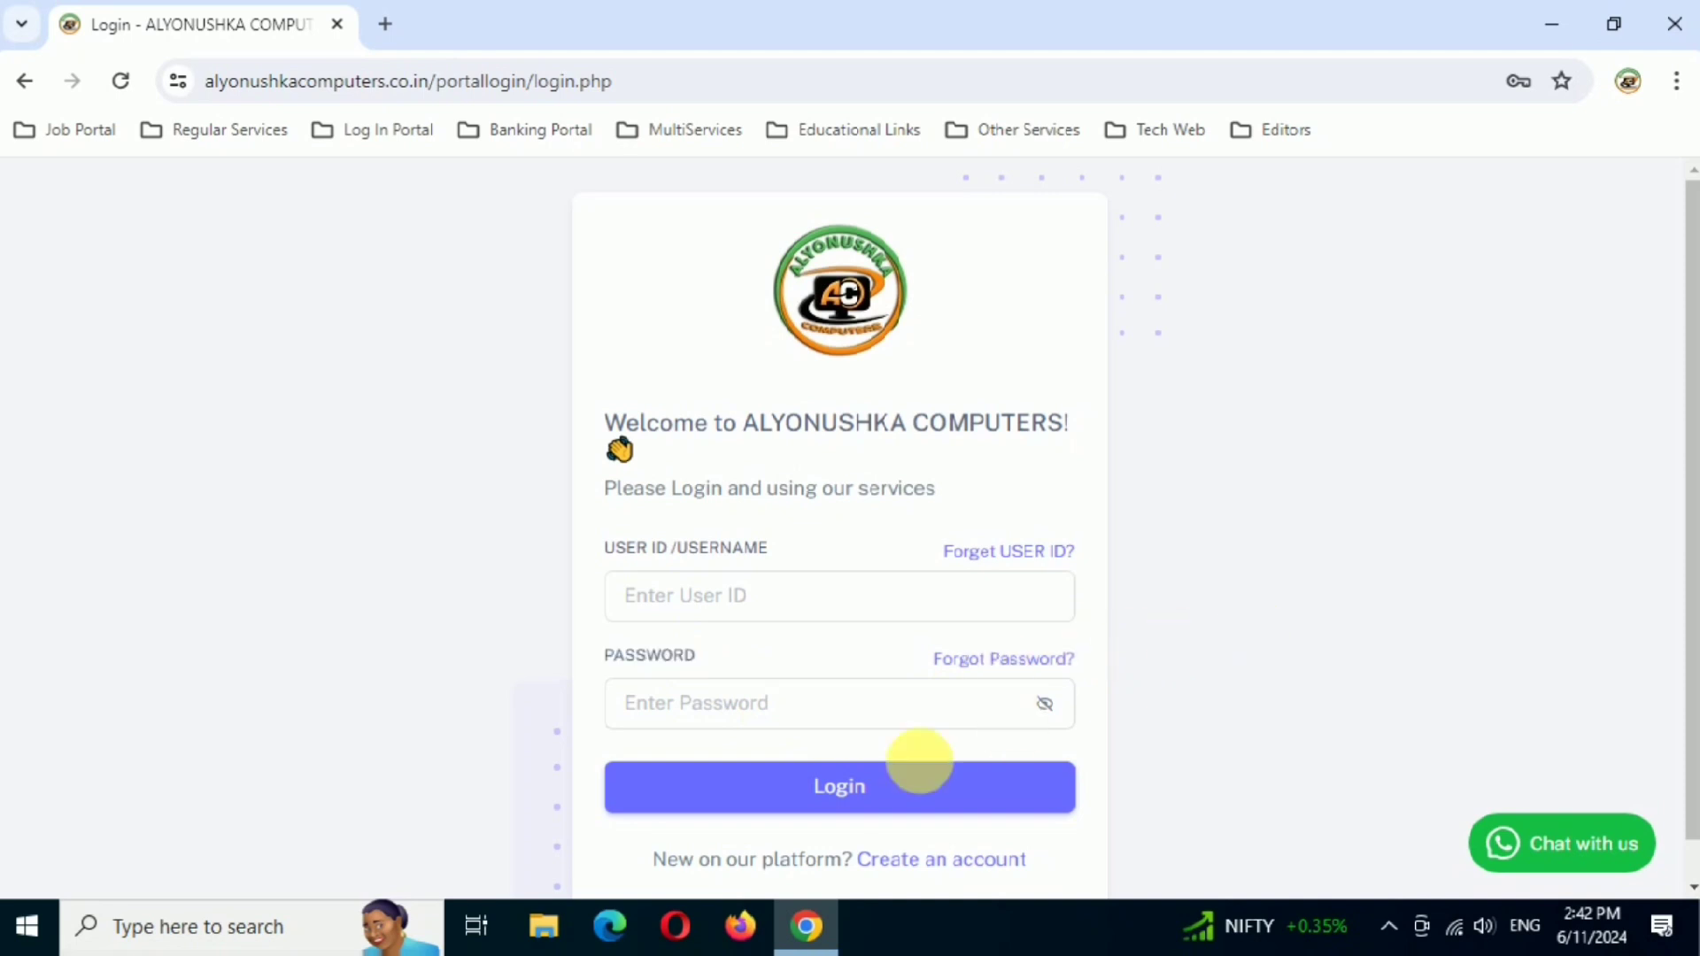
pyautogui.click(834, 797)
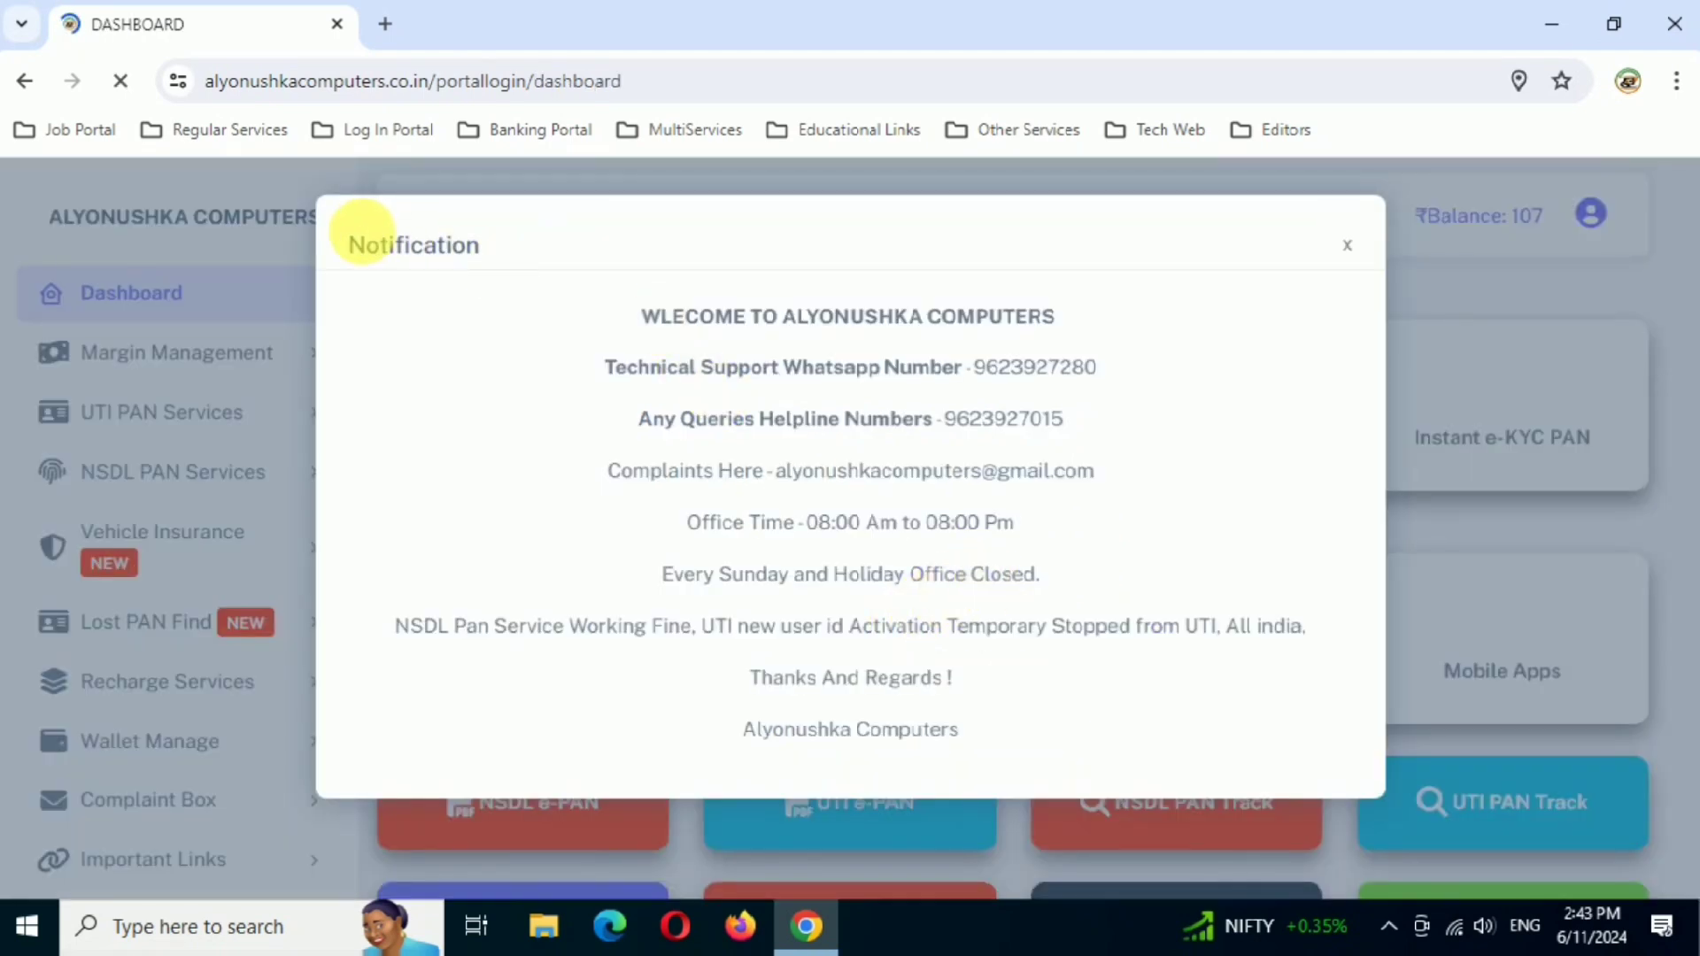
# Step: Dismiss the dashboard notification and open the NSDL Instant e-KYC PAN service
pyautogui.click(1347, 248)
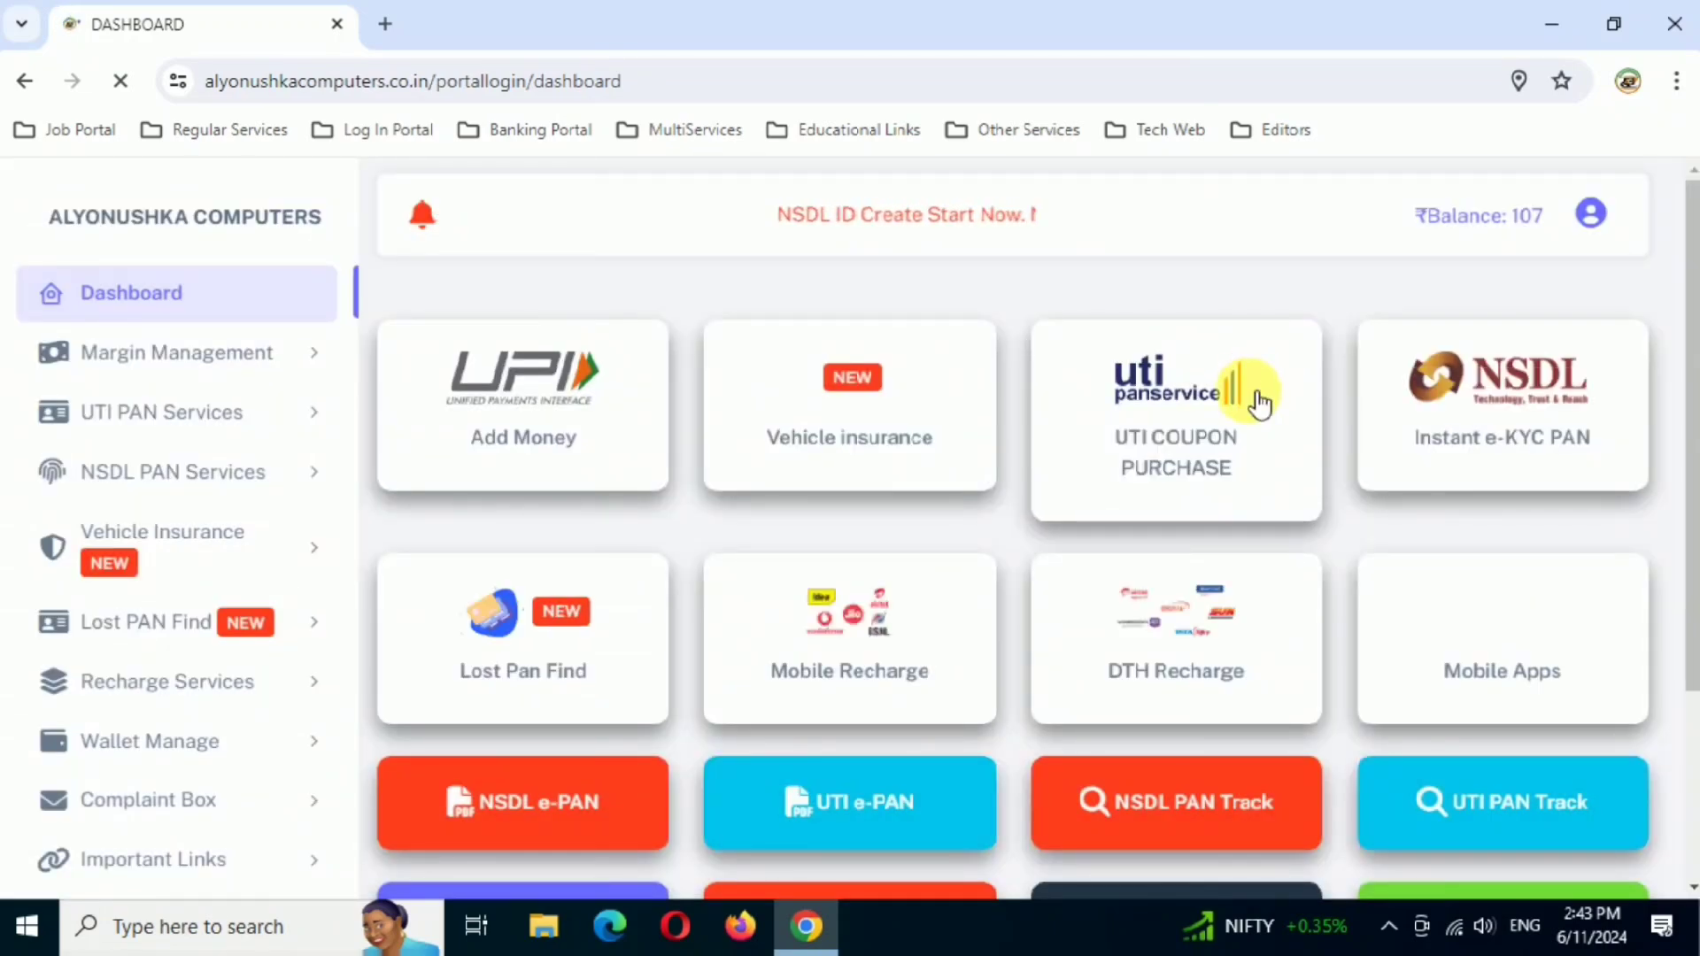
pyautogui.scroll(-3, 1255, 406)
pyautogui.scroll(3, 1257, 409)
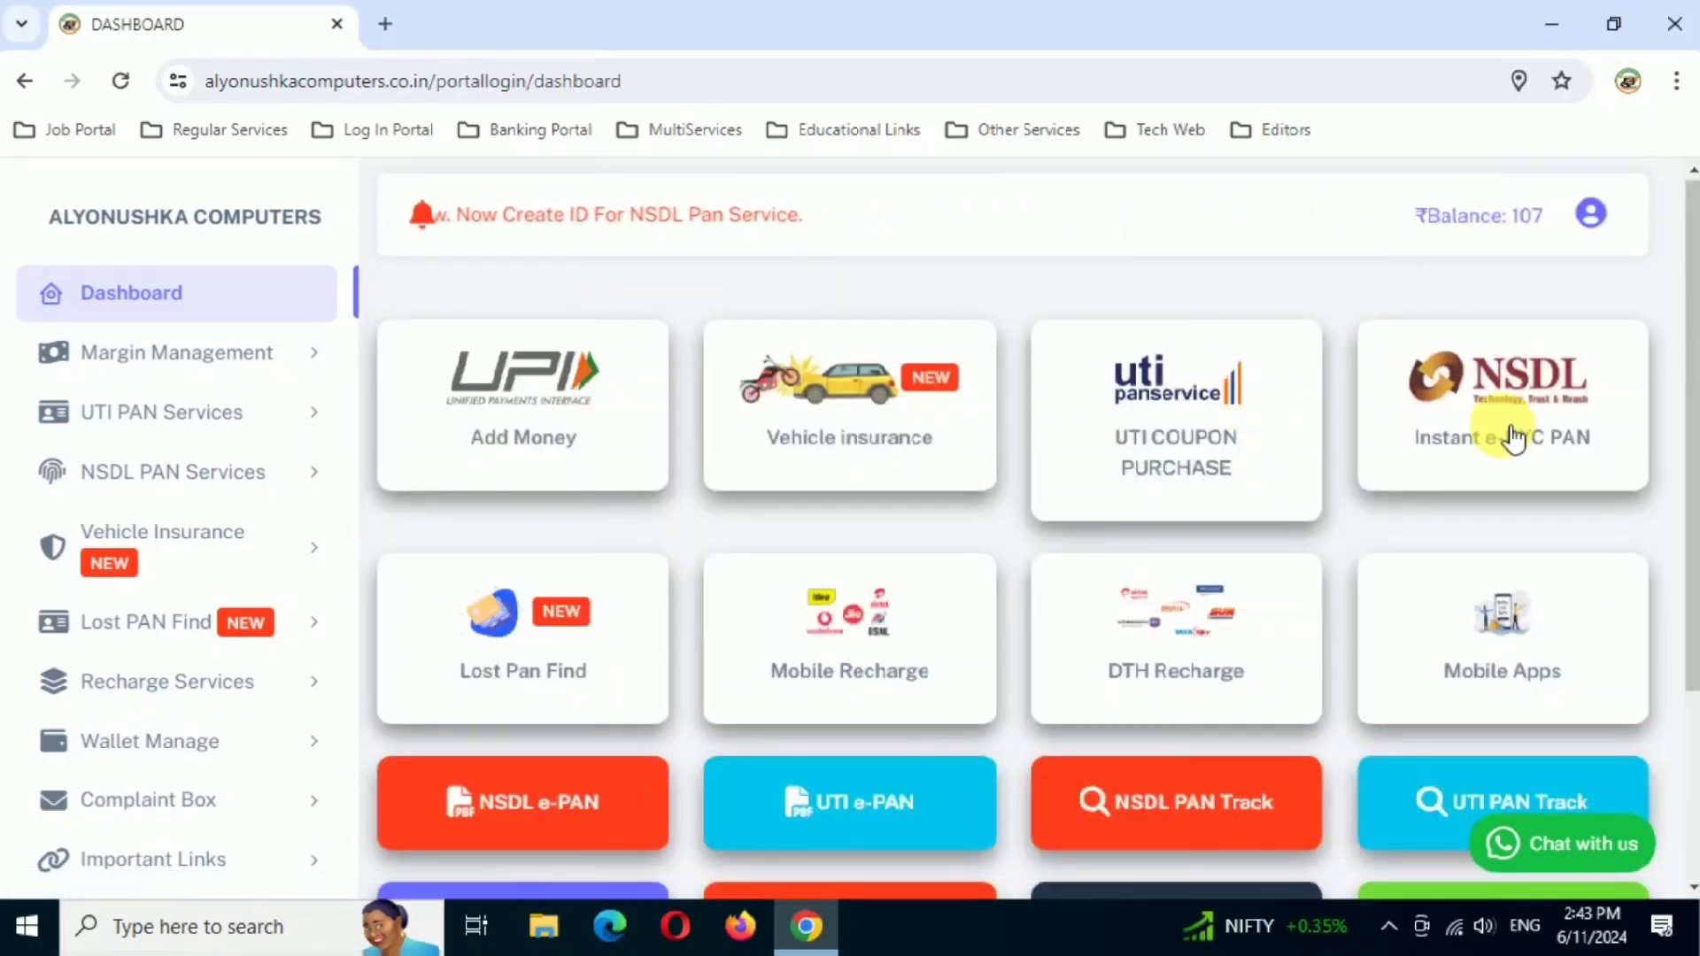
pyautogui.click(1493, 380)
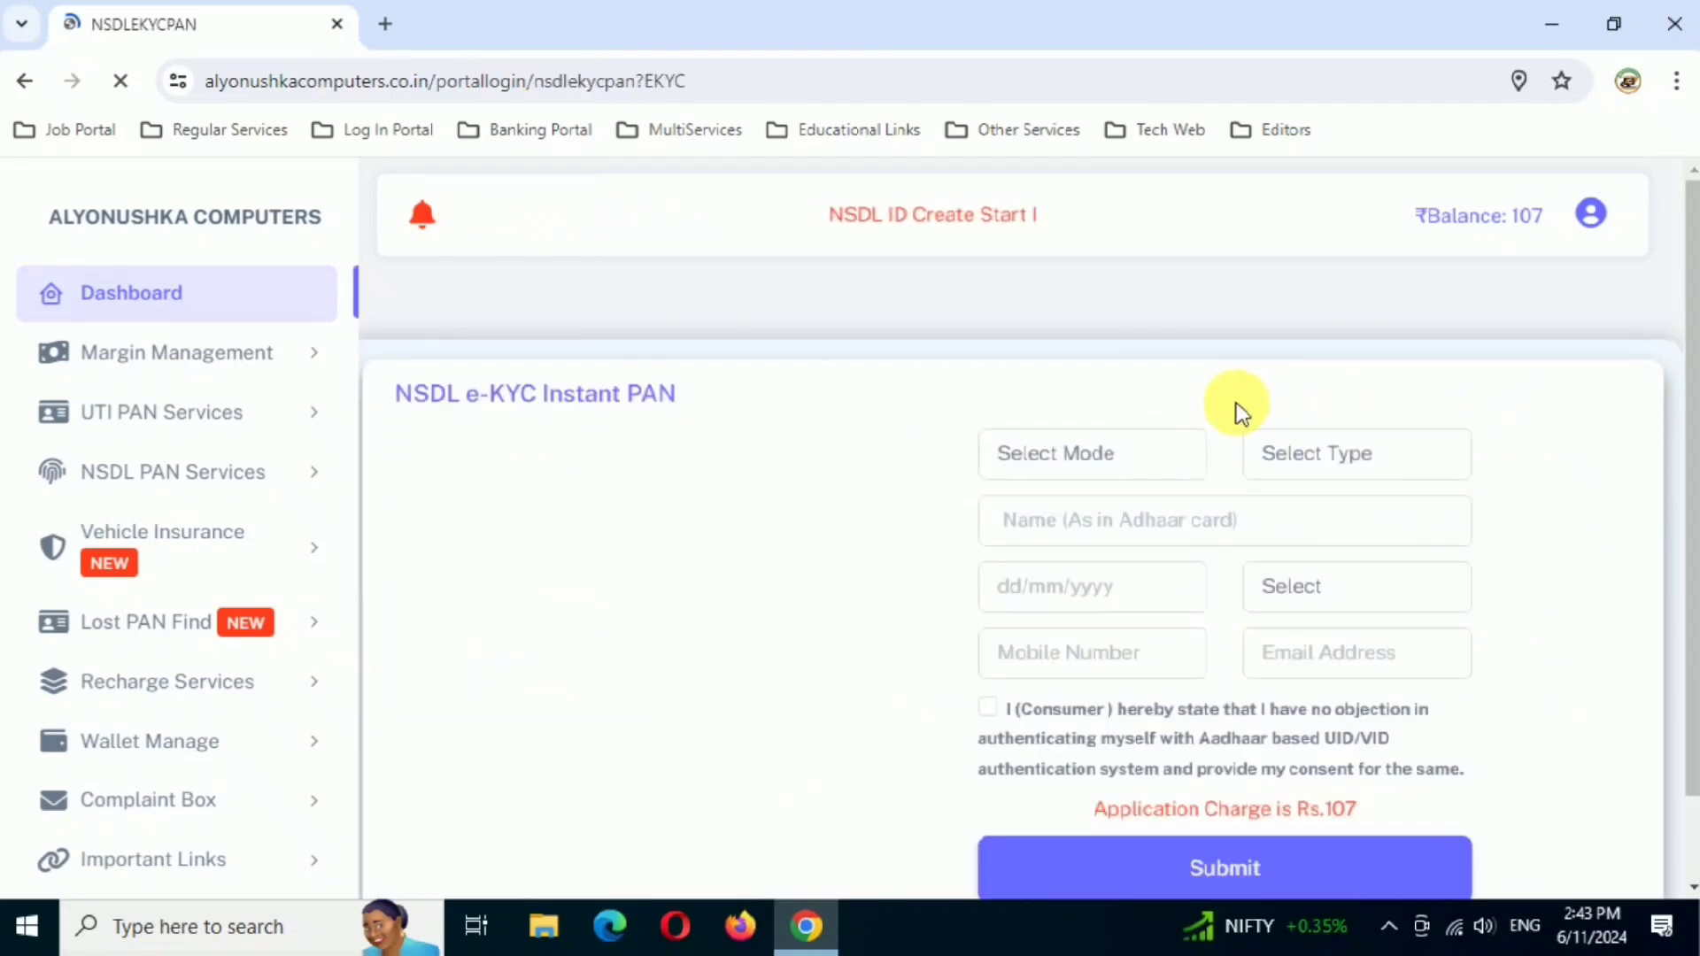
# Step: Set the application mode to EKYC - Instant PAN and type to Correction PAN (Form CSF)
pyautogui.click(1086, 450)
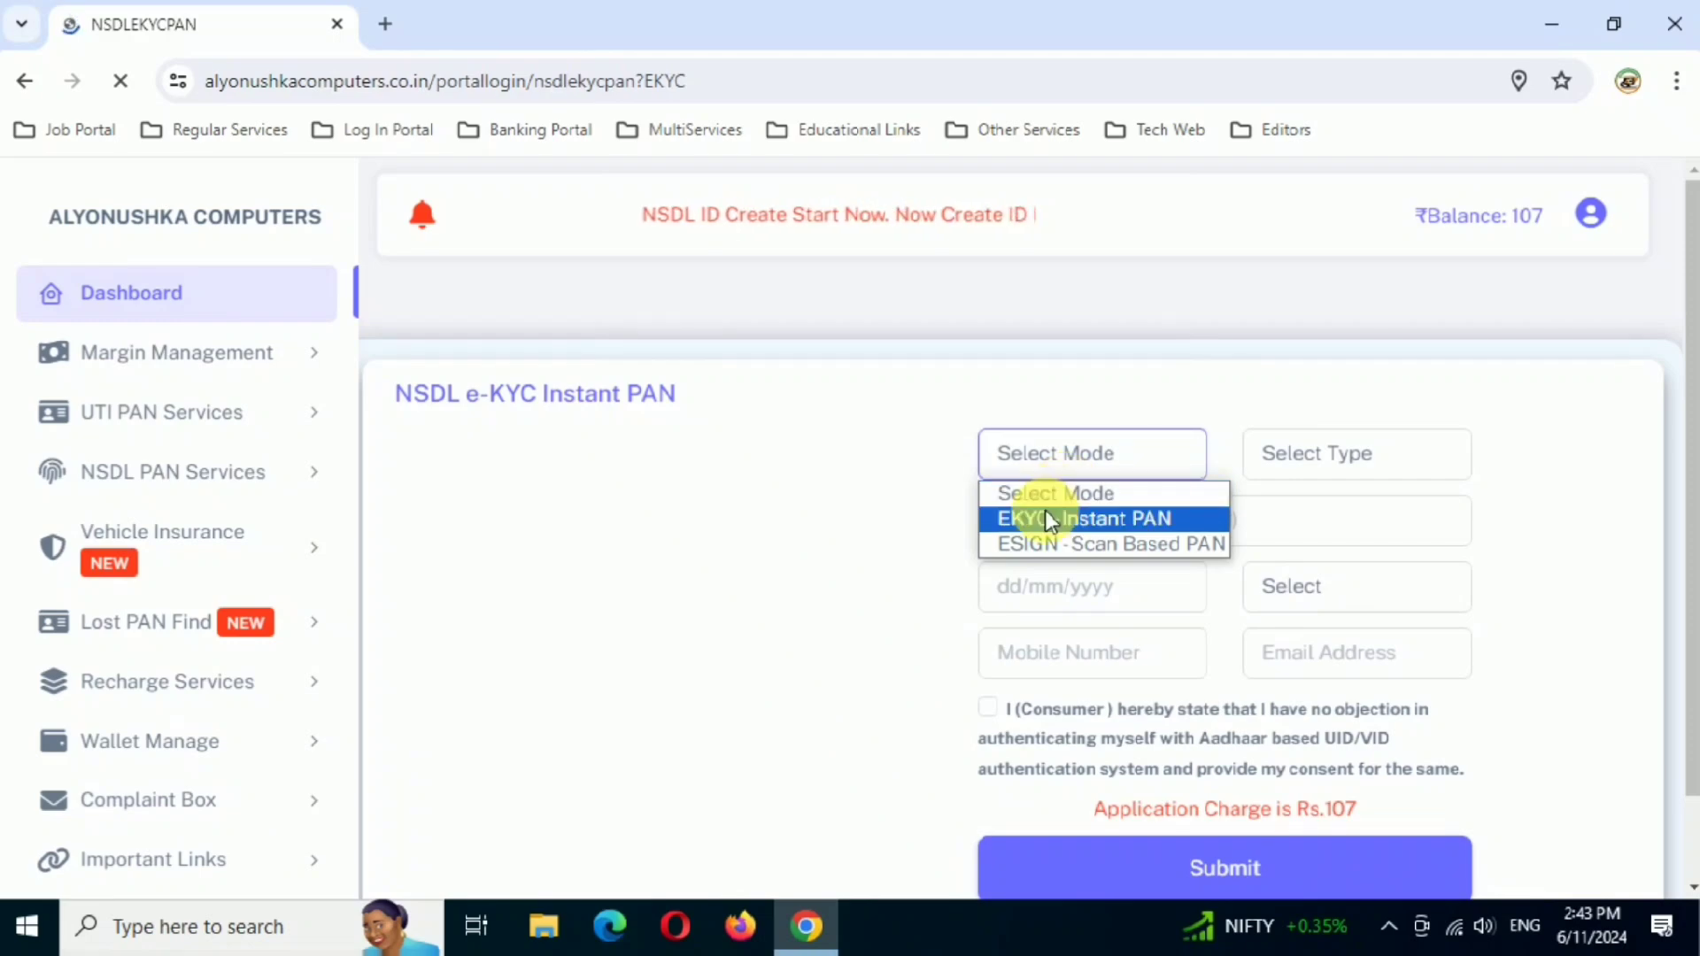
pyautogui.click(1049, 519)
pyautogui.click(1048, 455)
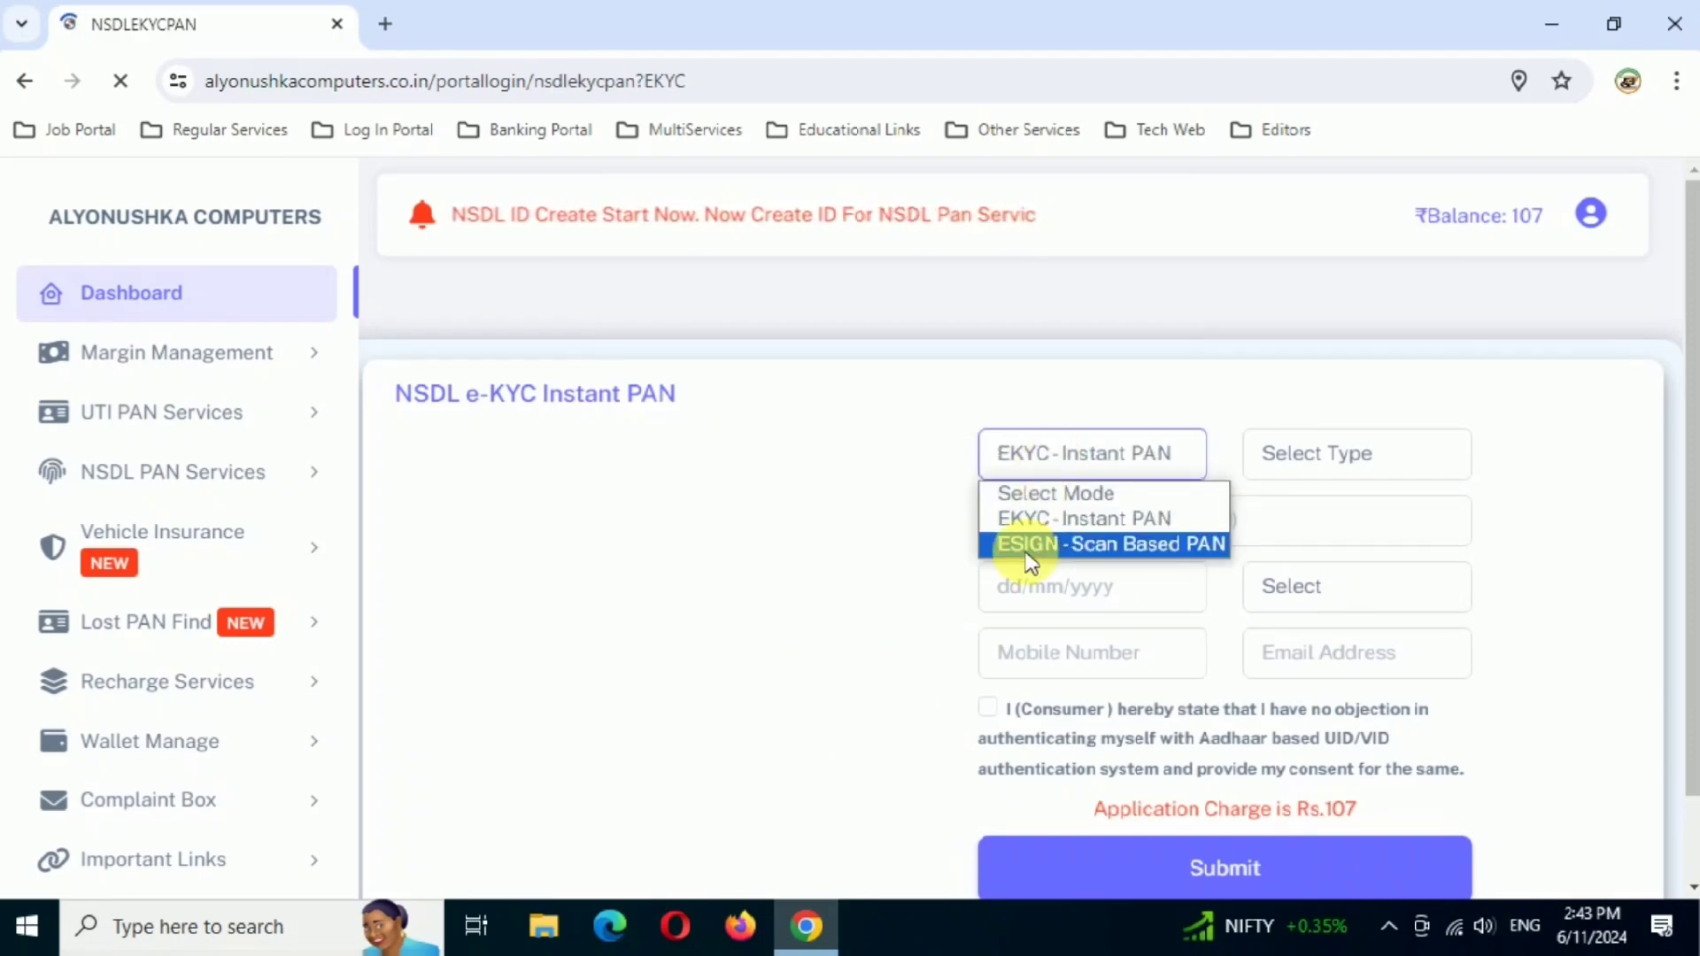
pyautogui.click(1144, 517)
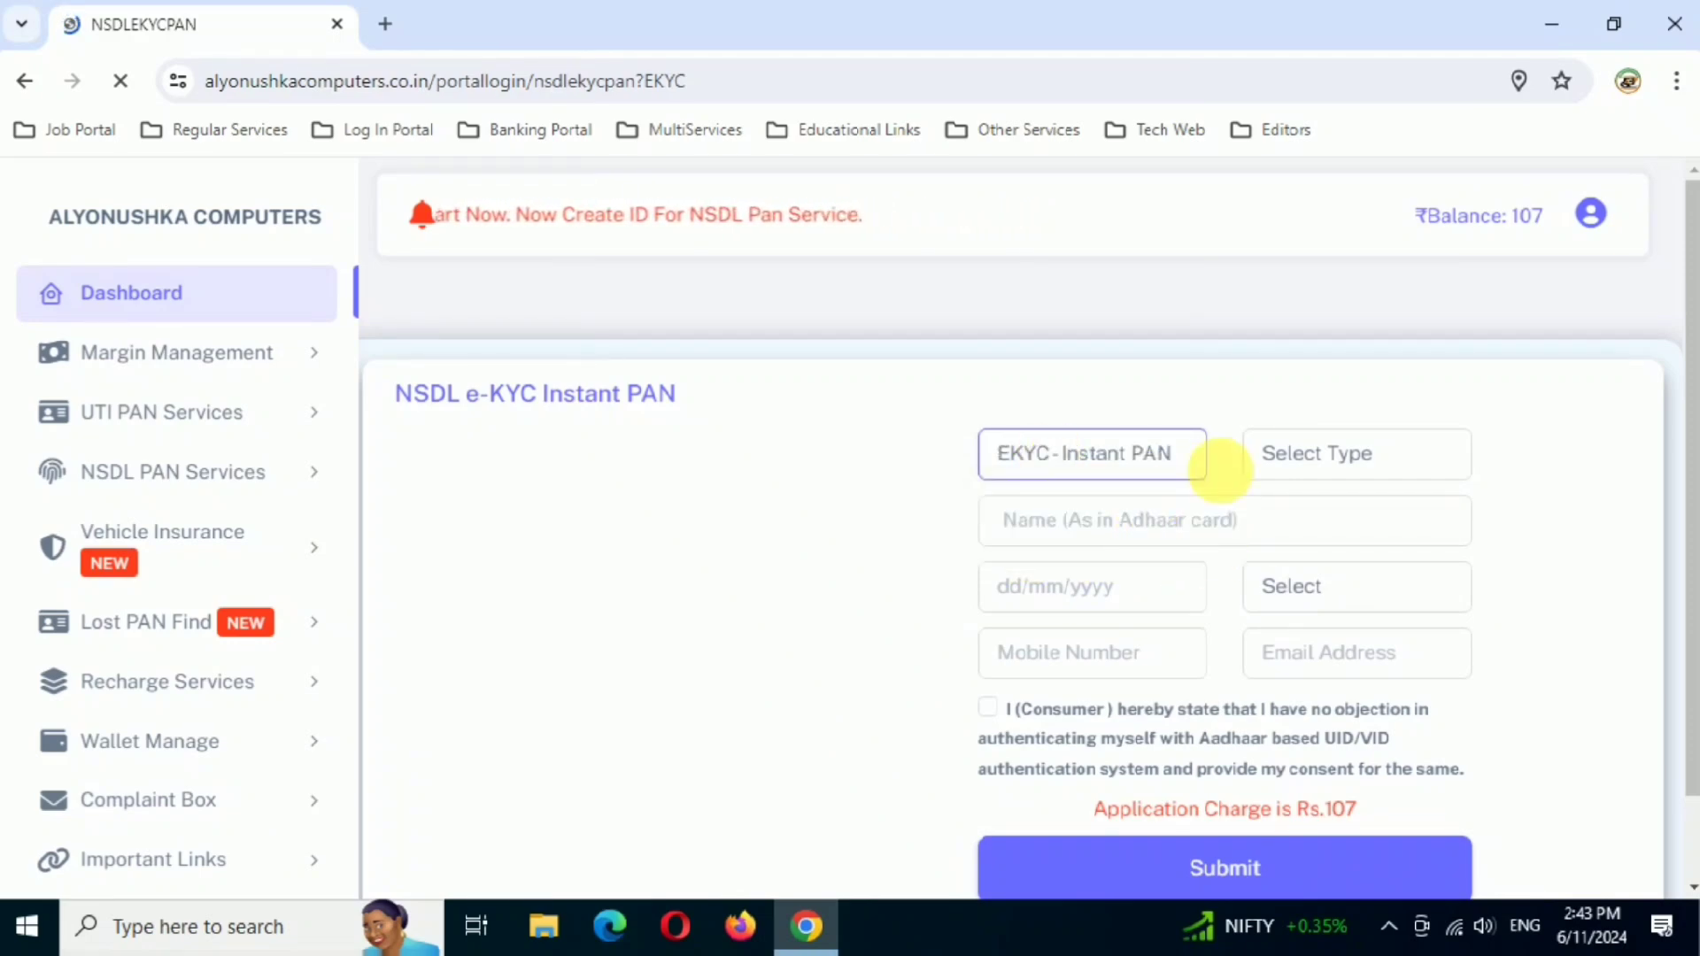
pyautogui.click(1320, 457)
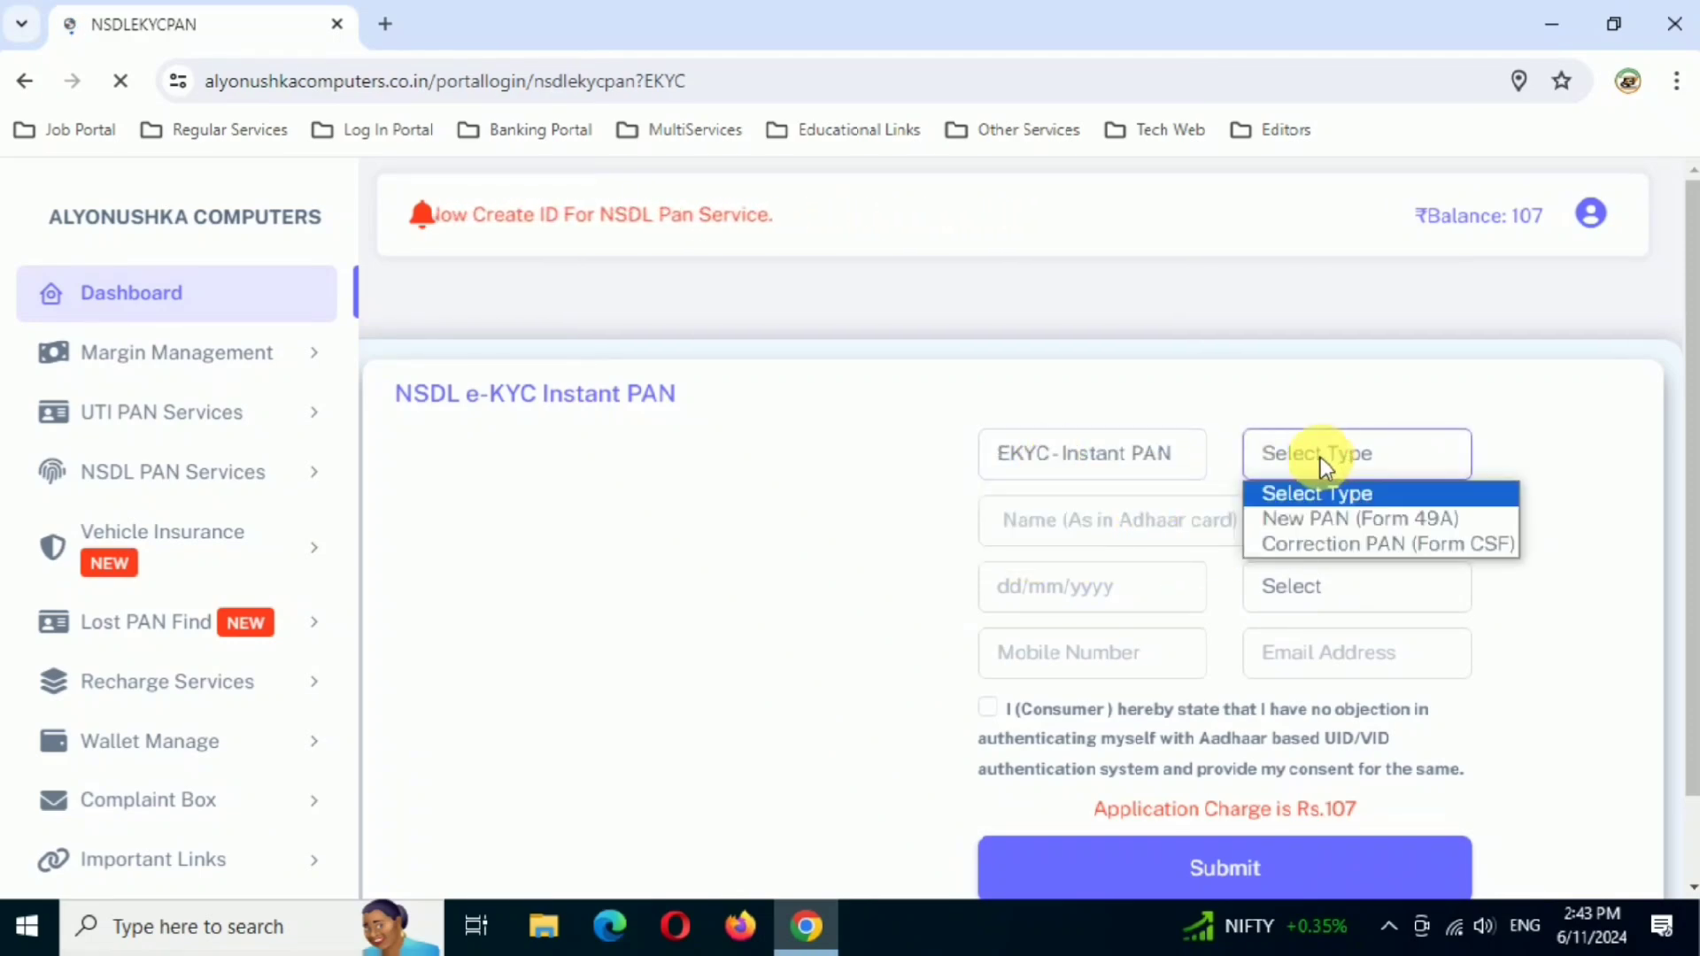
pyautogui.click(1329, 546)
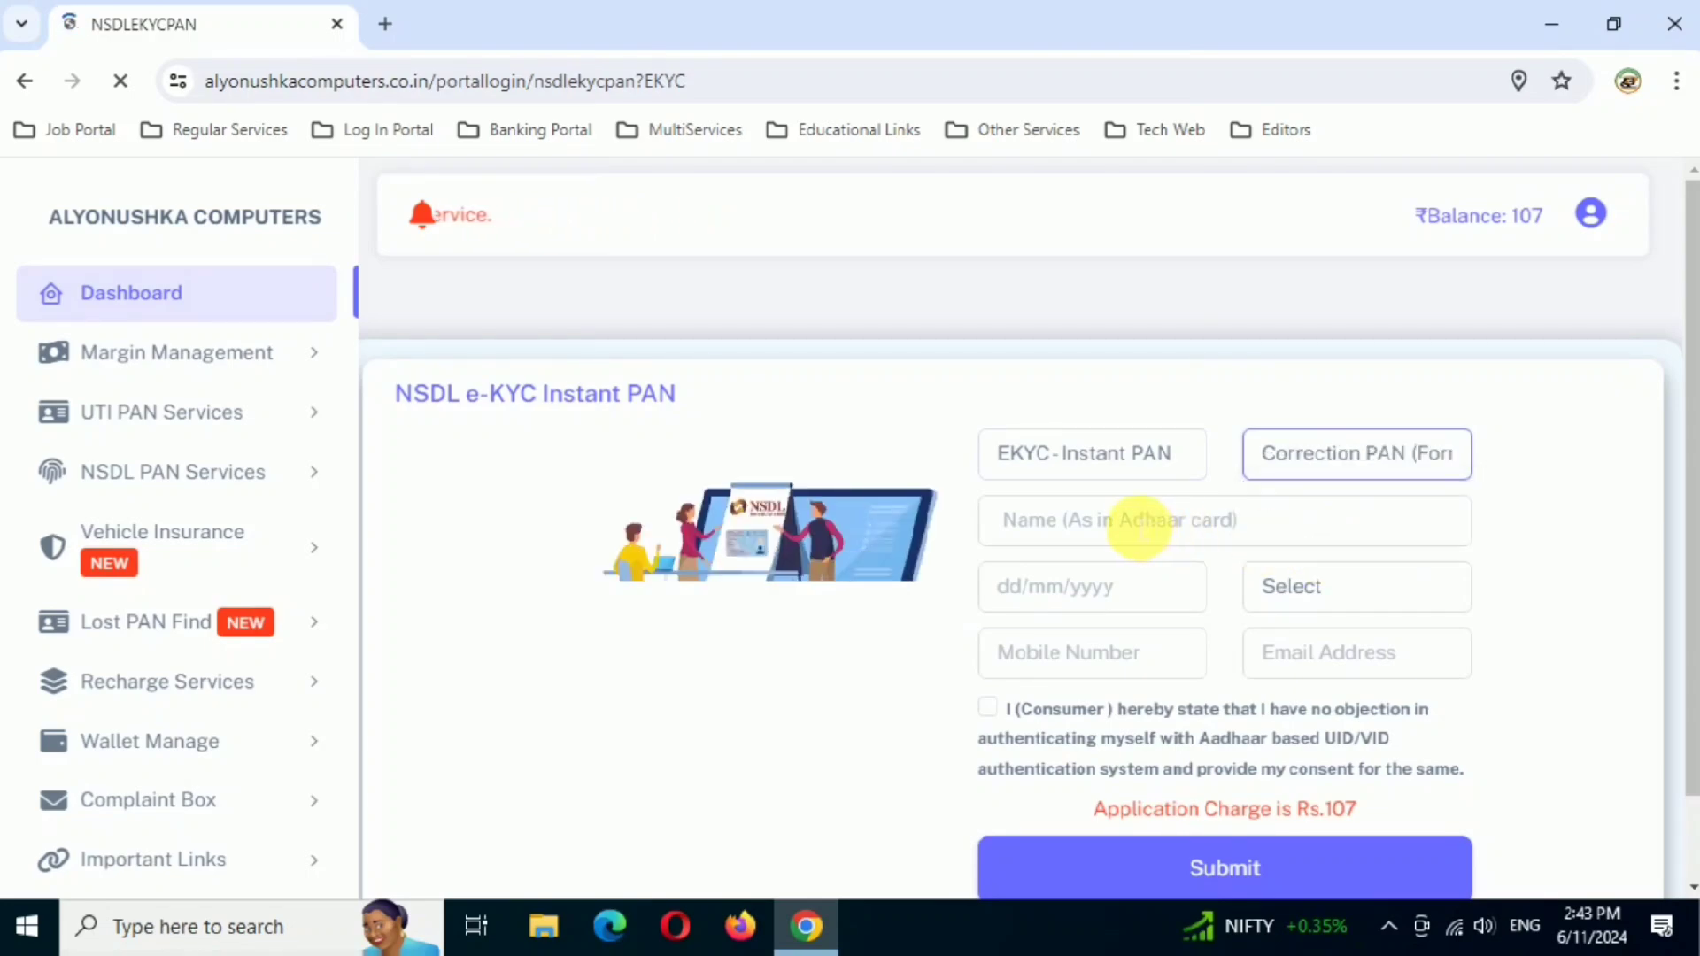
# Step: Fill in the name as on Aadhaar and date of birth, and set gender to Male
pyautogui.click(1182, 523)
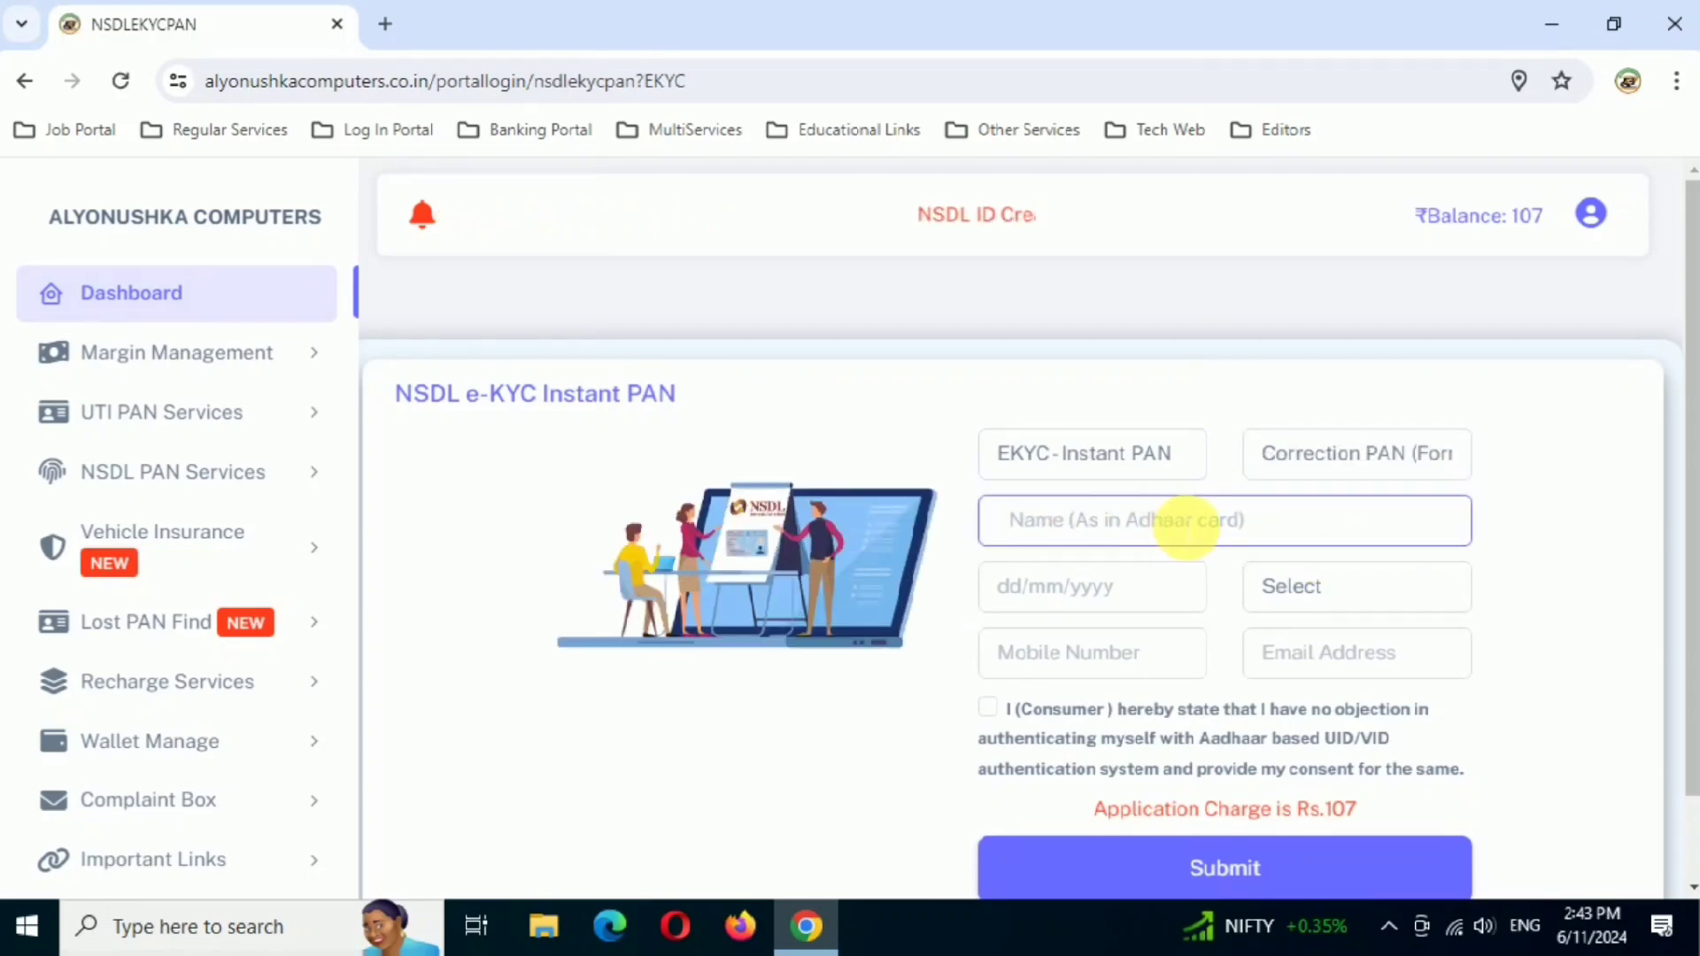
pyautogui.click(1038, 589)
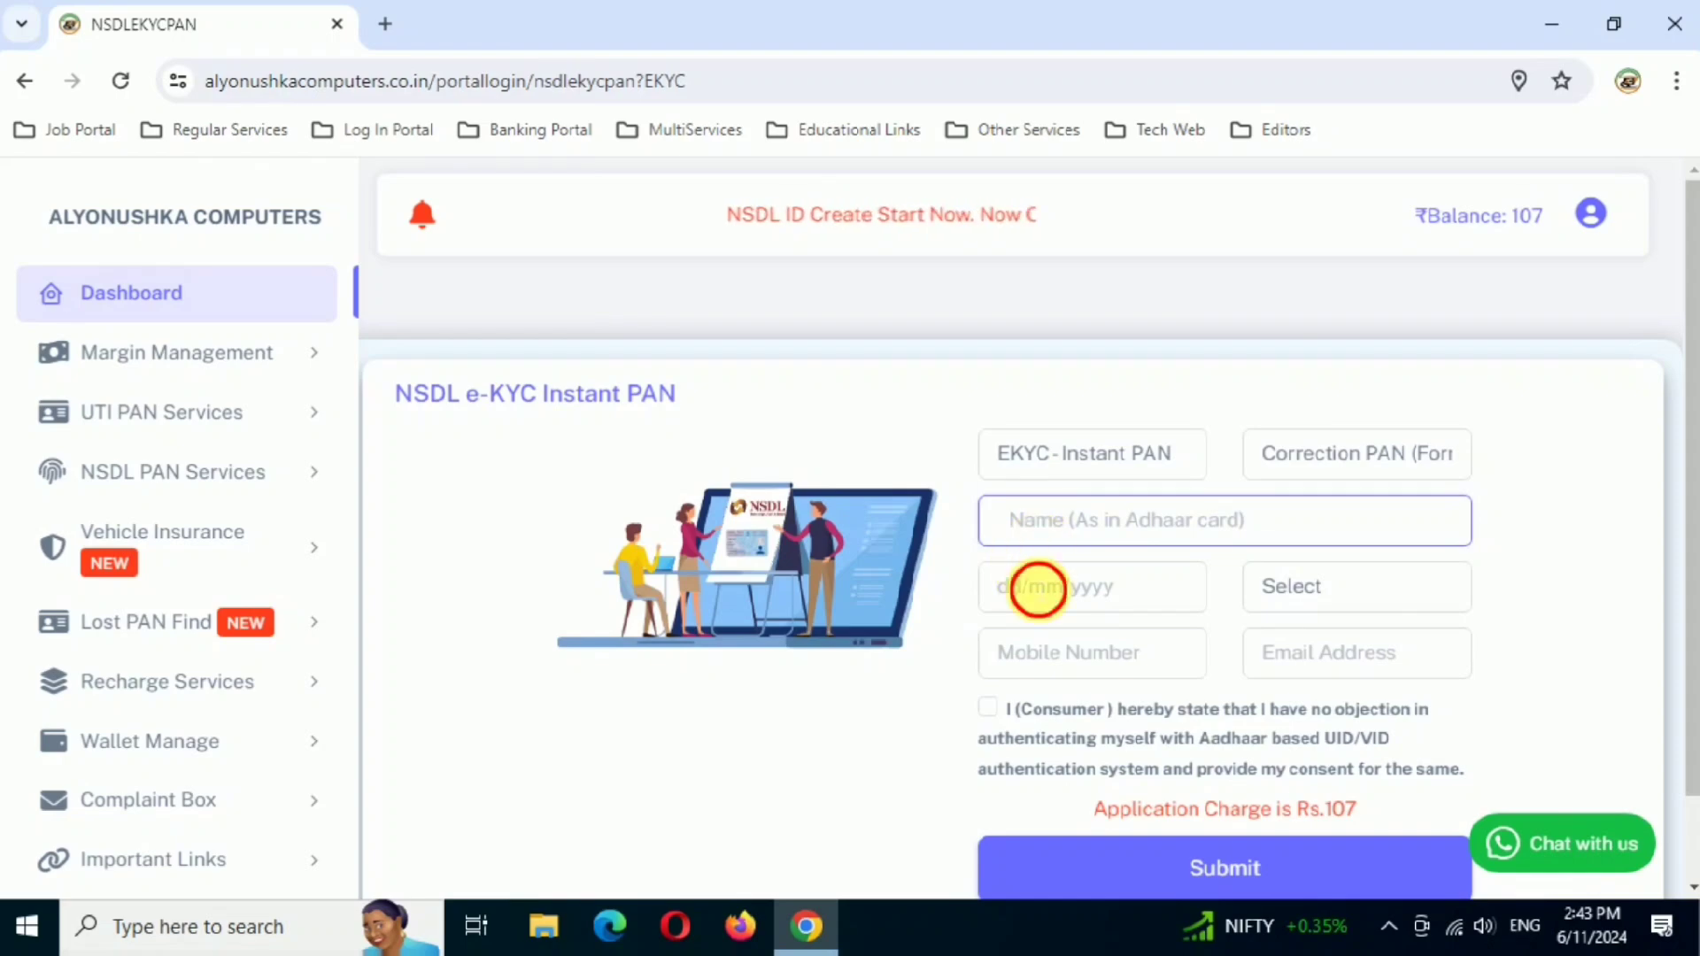
pyautogui.click(1313, 586)
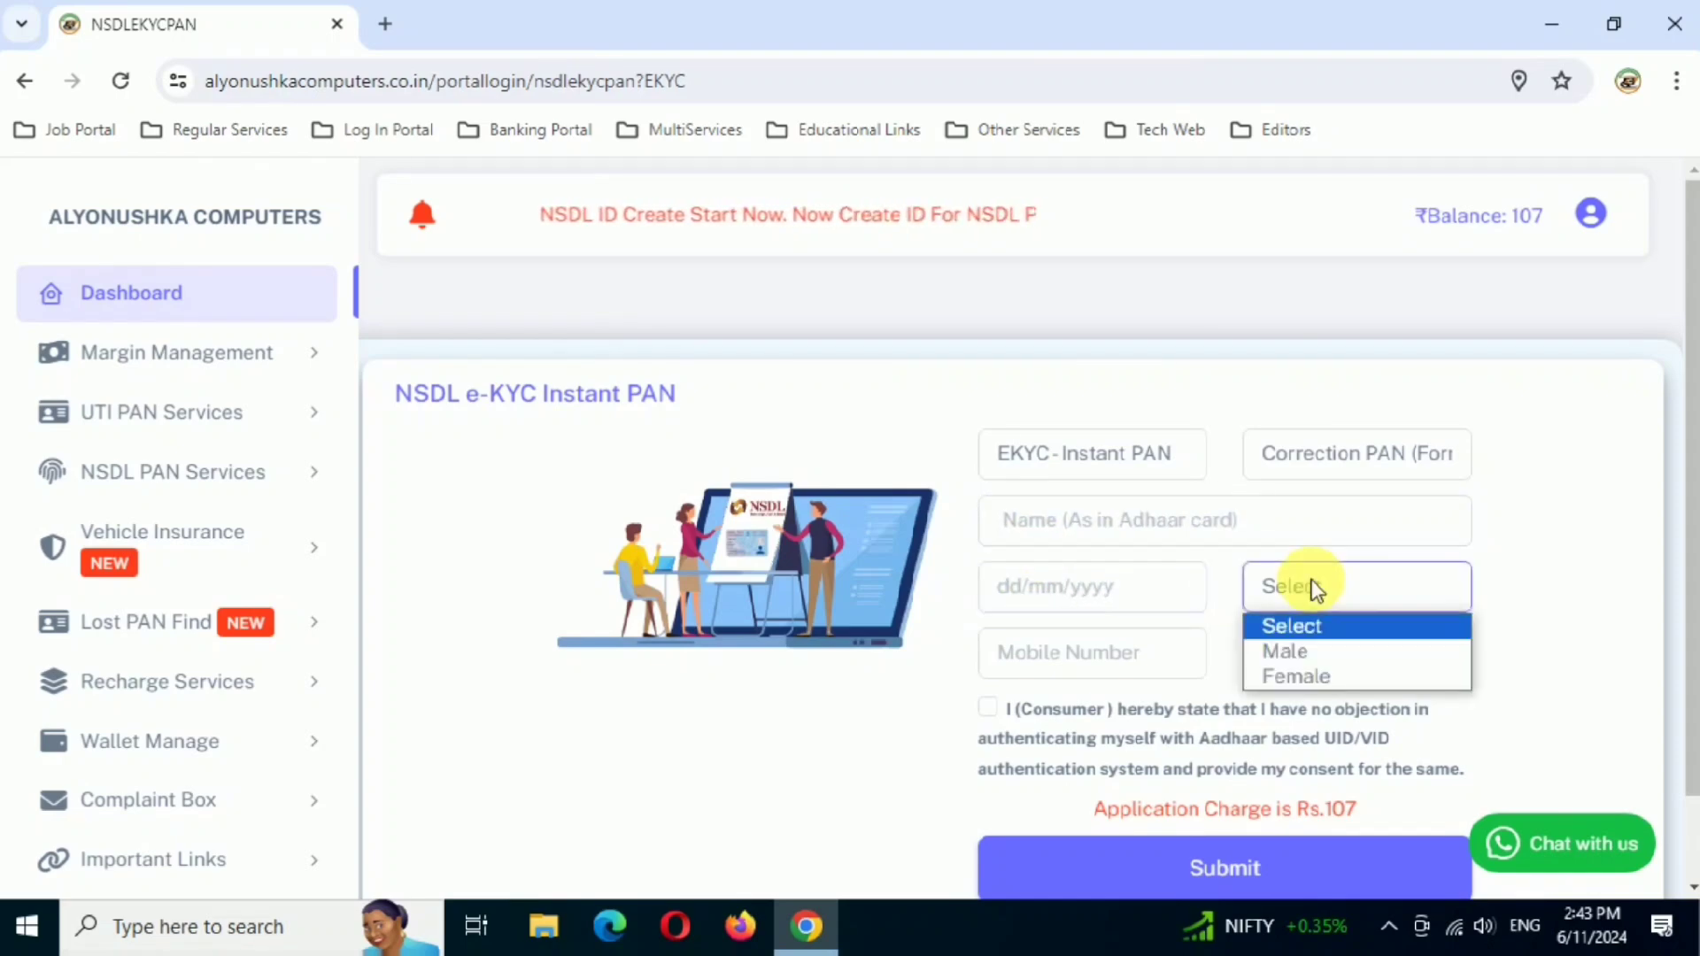
pyautogui.click(1286, 651)
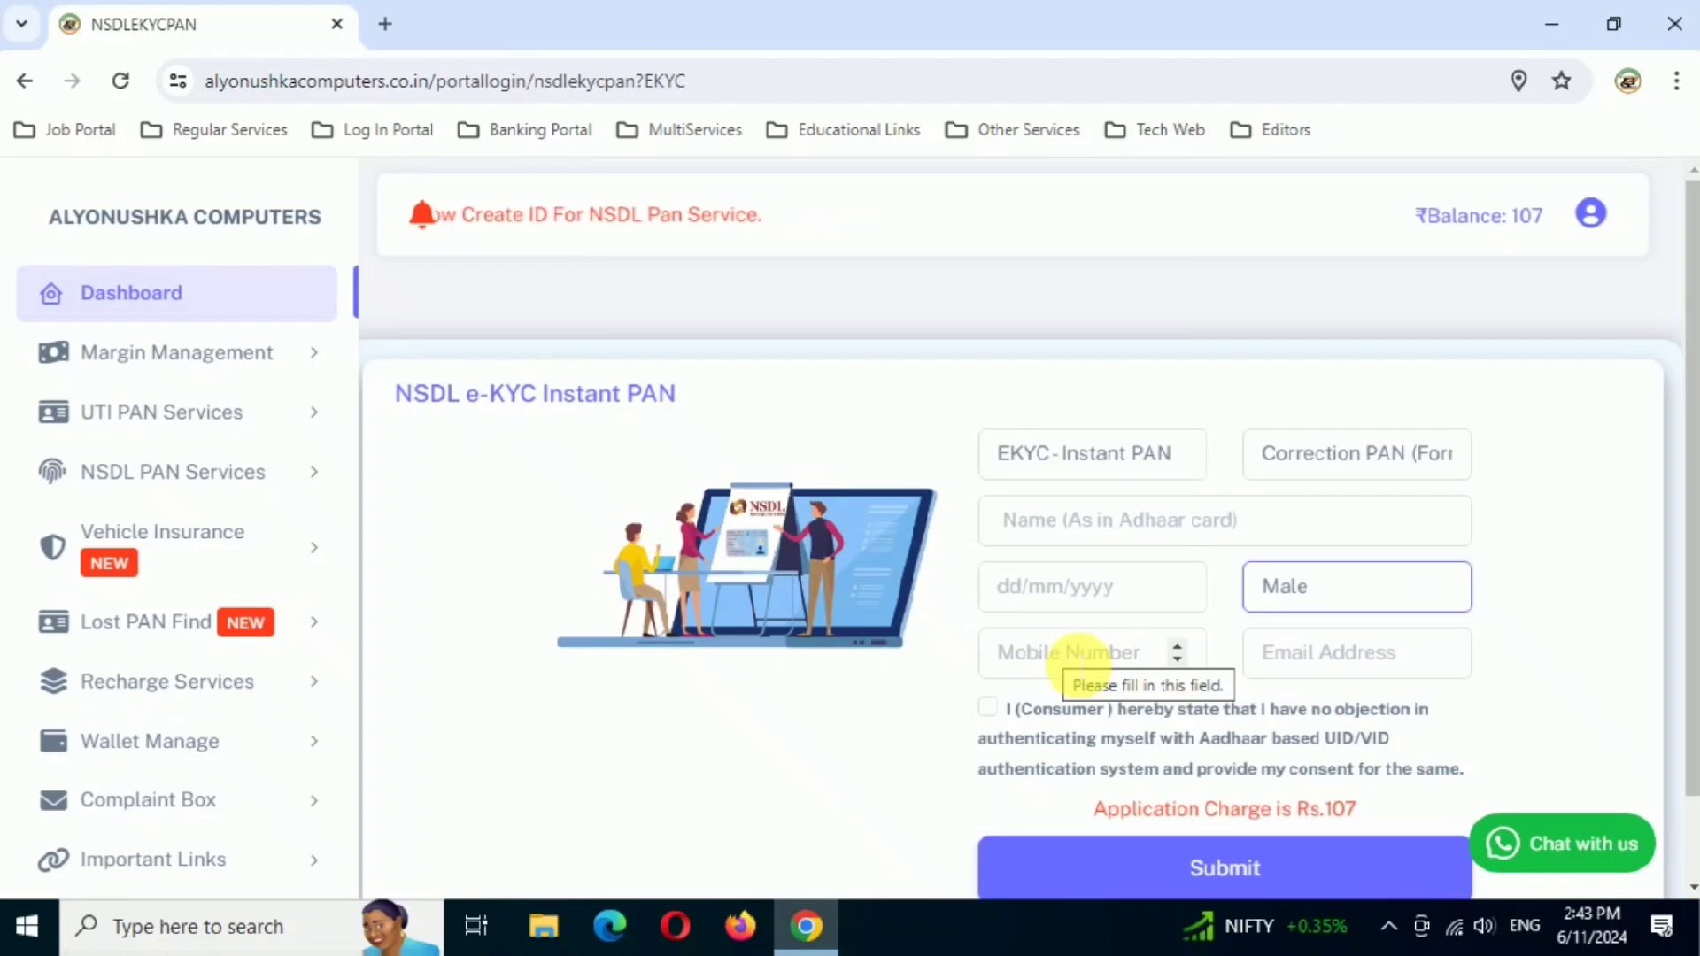
# Step: Fill in the mobile number and e-mail, consent to Aadhaar authentication, and submit
pyautogui.click(1078, 656)
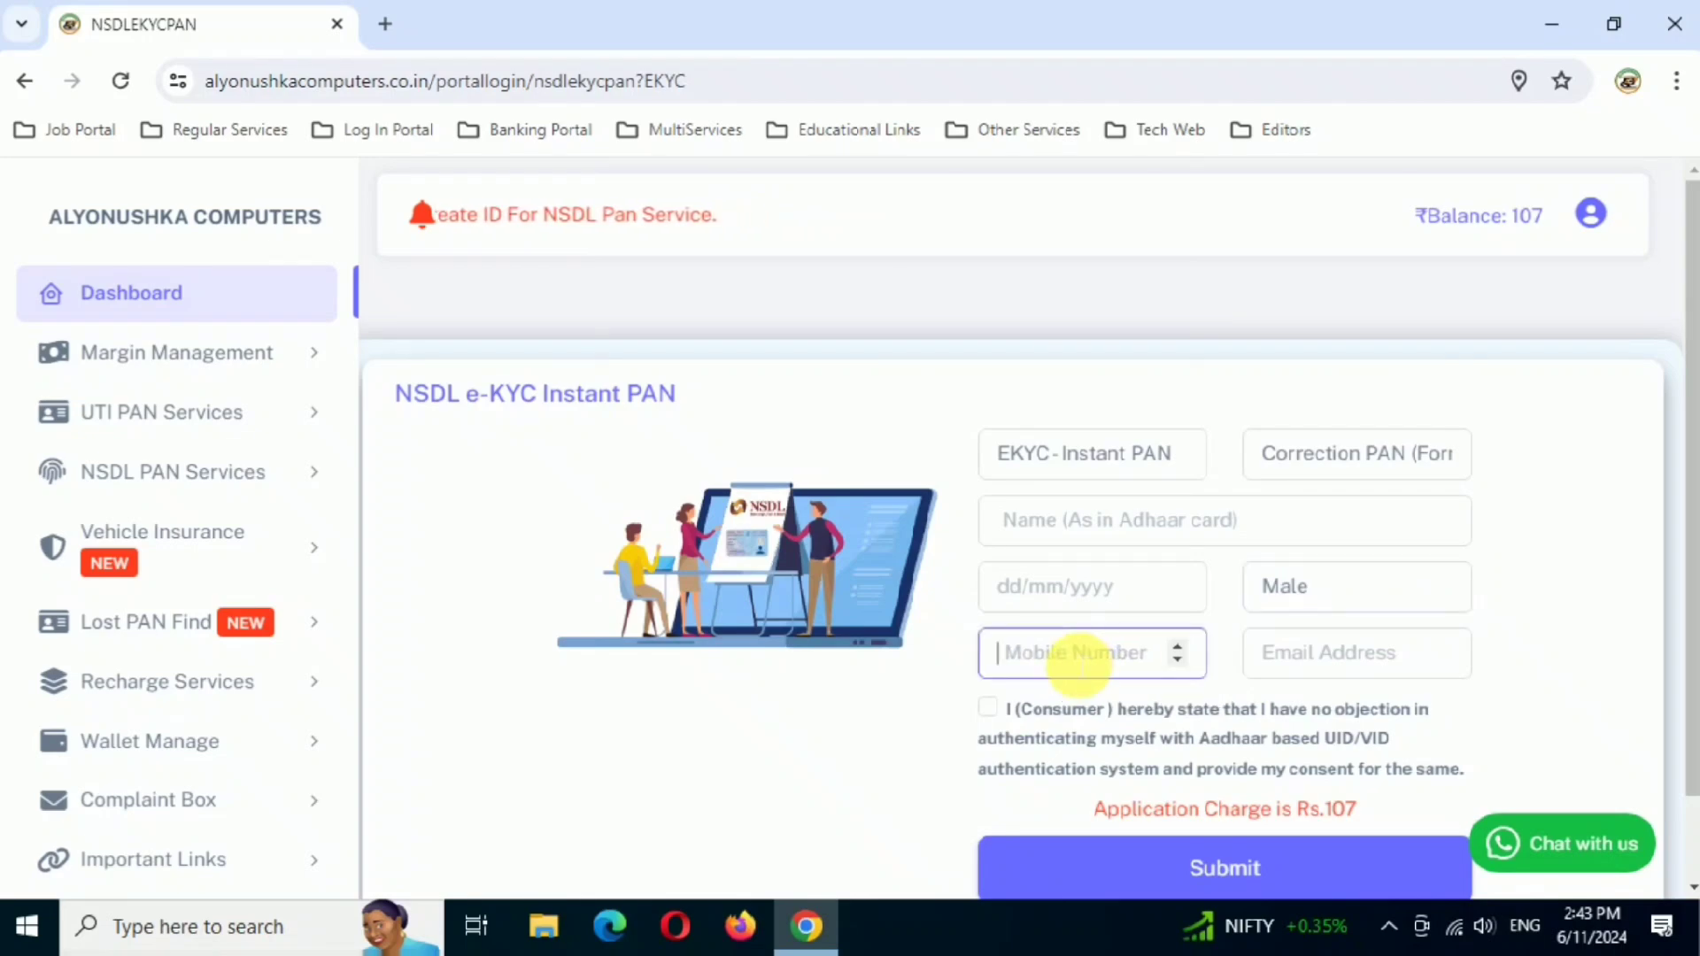
pyautogui.click(1307, 674)
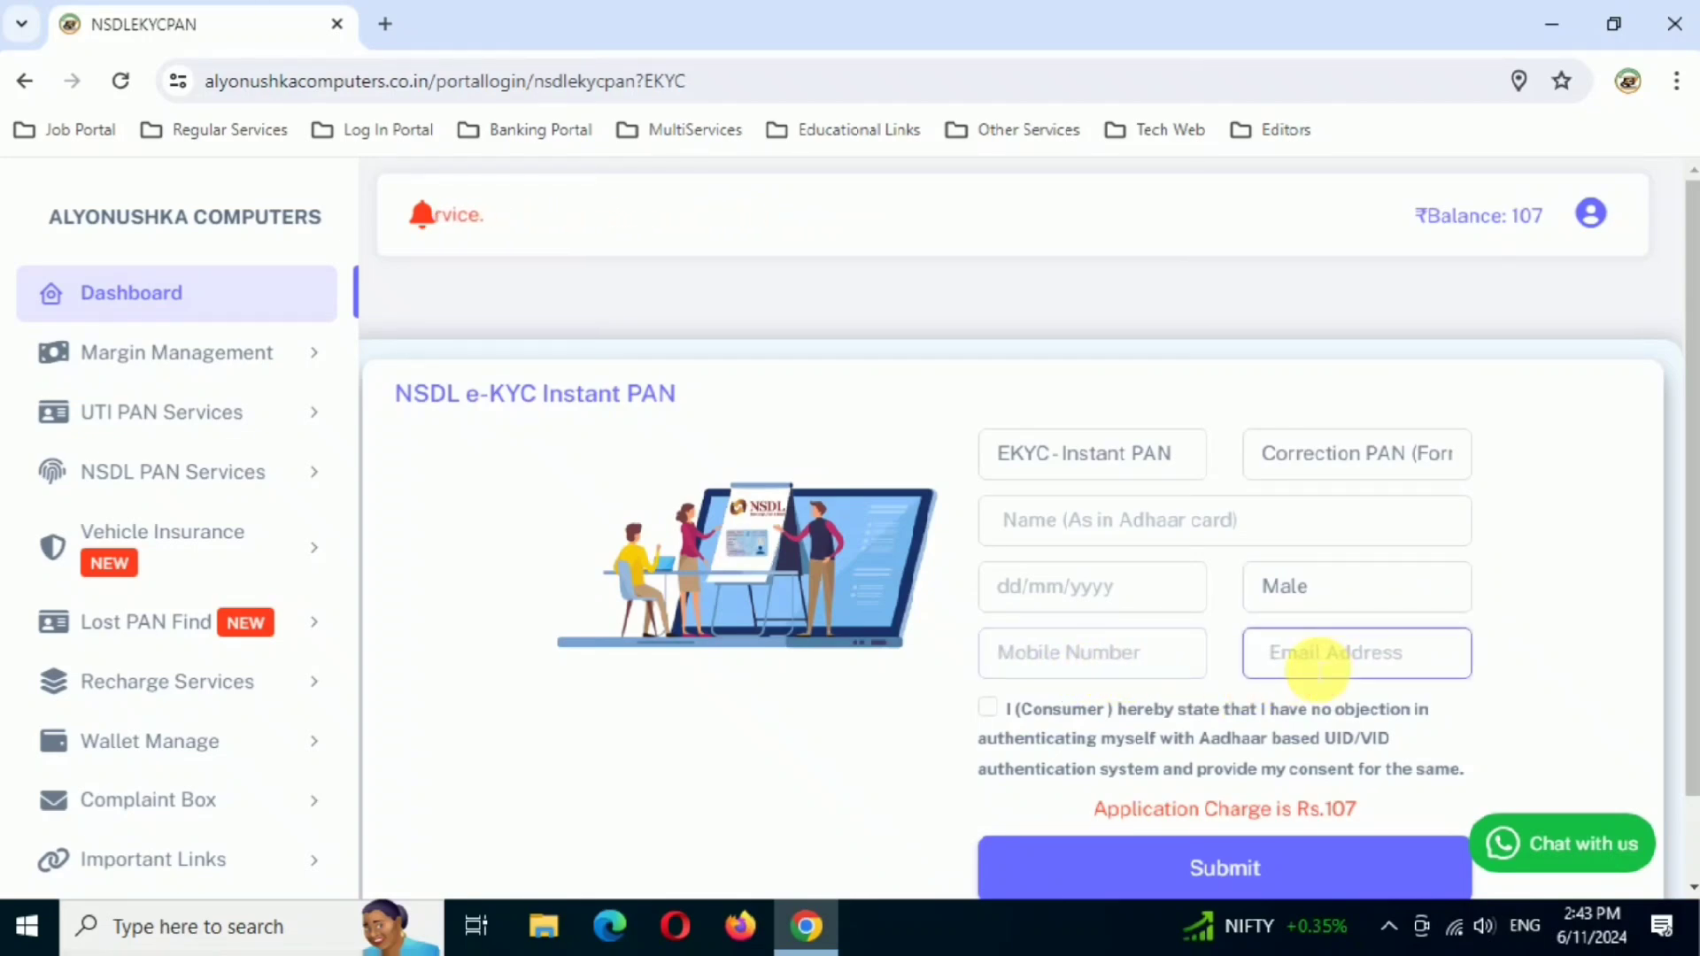
pyautogui.click(983, 708)
pyautogui.click(1207, 879)
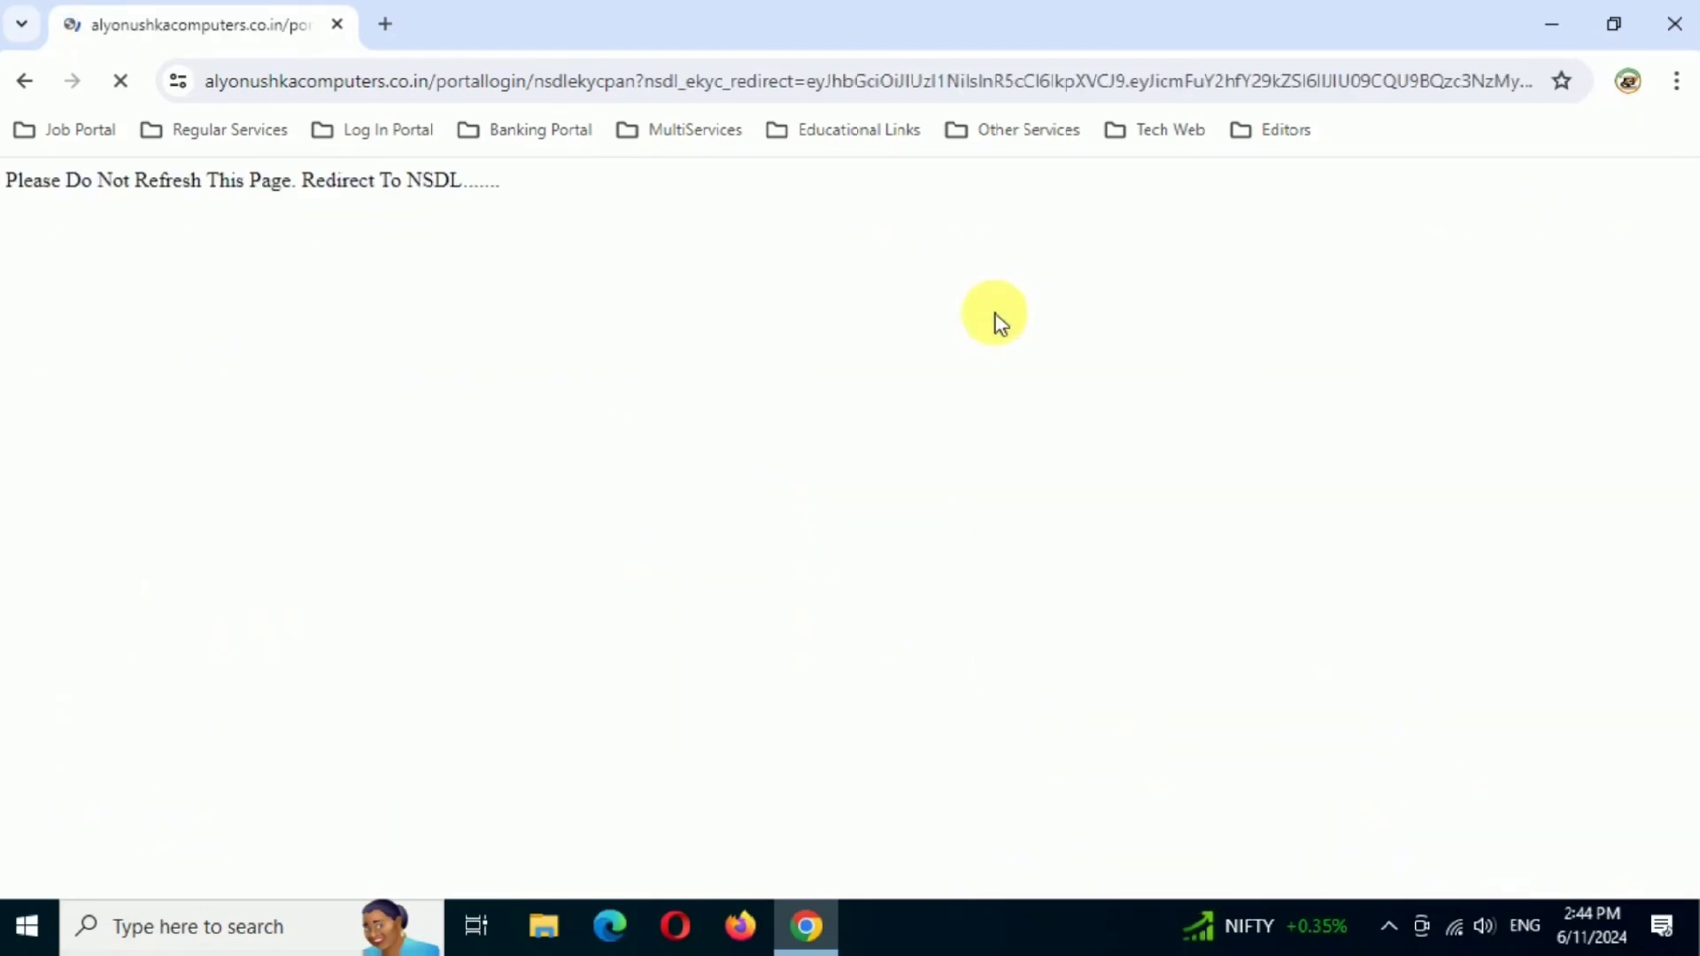
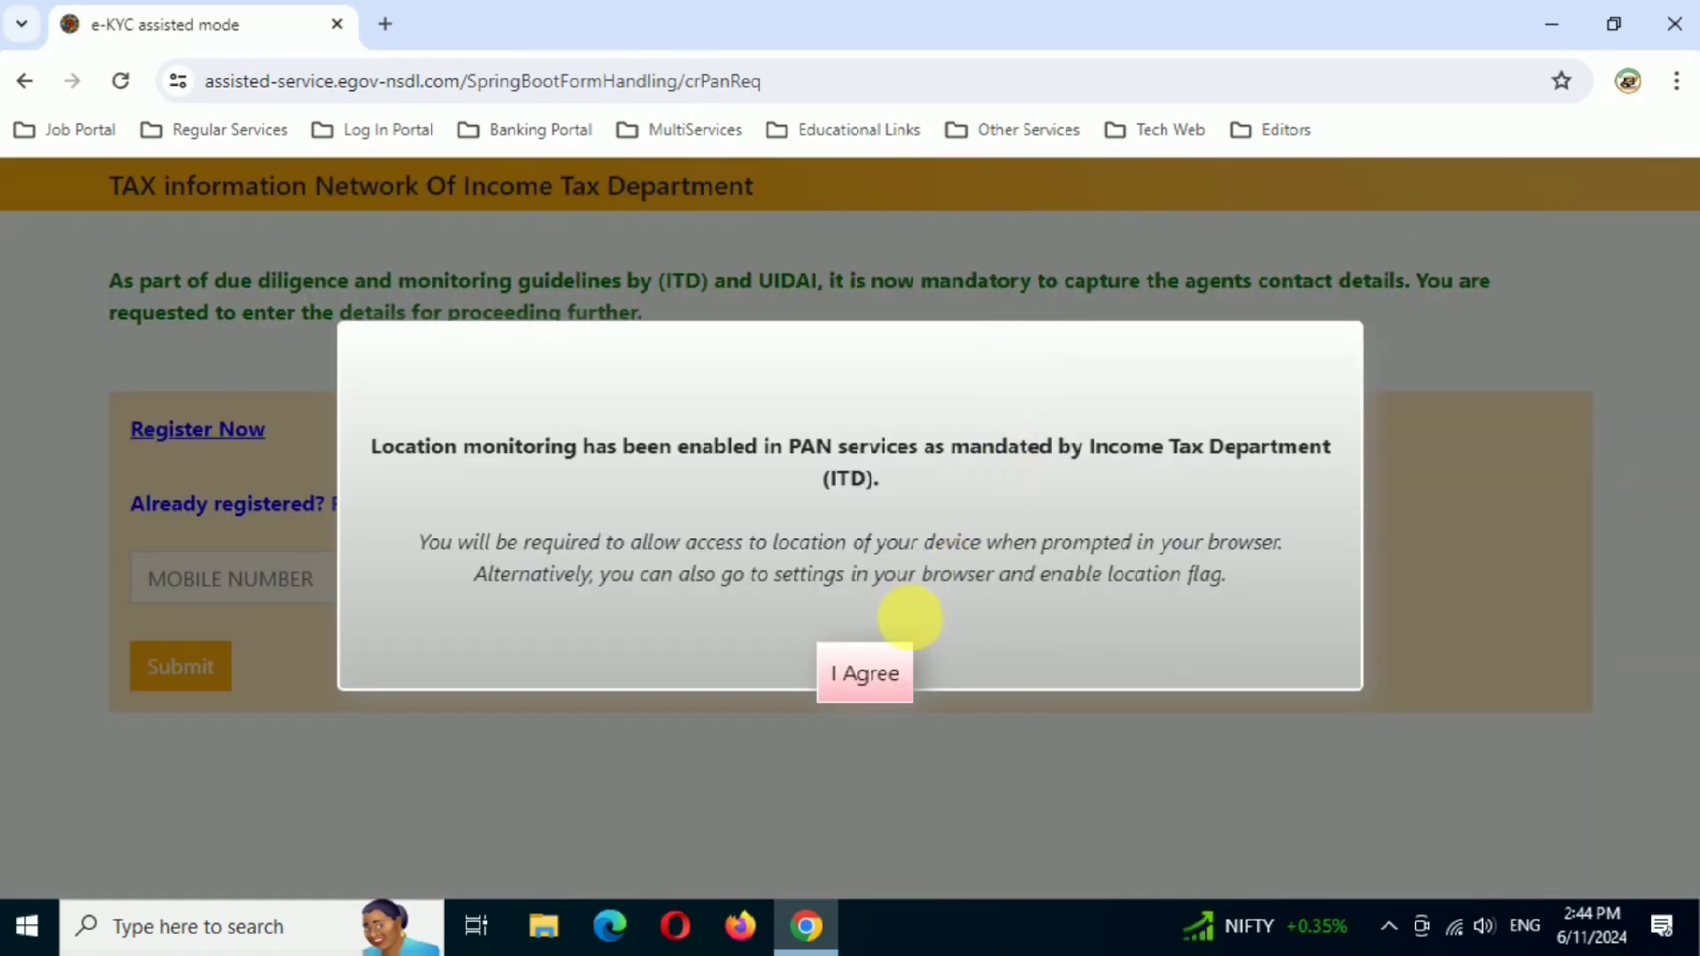
# Step: Accept the location monitoring notice and log in with the registered mobile number
pyautogui.click(865, 675)
pyautogui.click(452, 593)
pyautogui.write('9325')
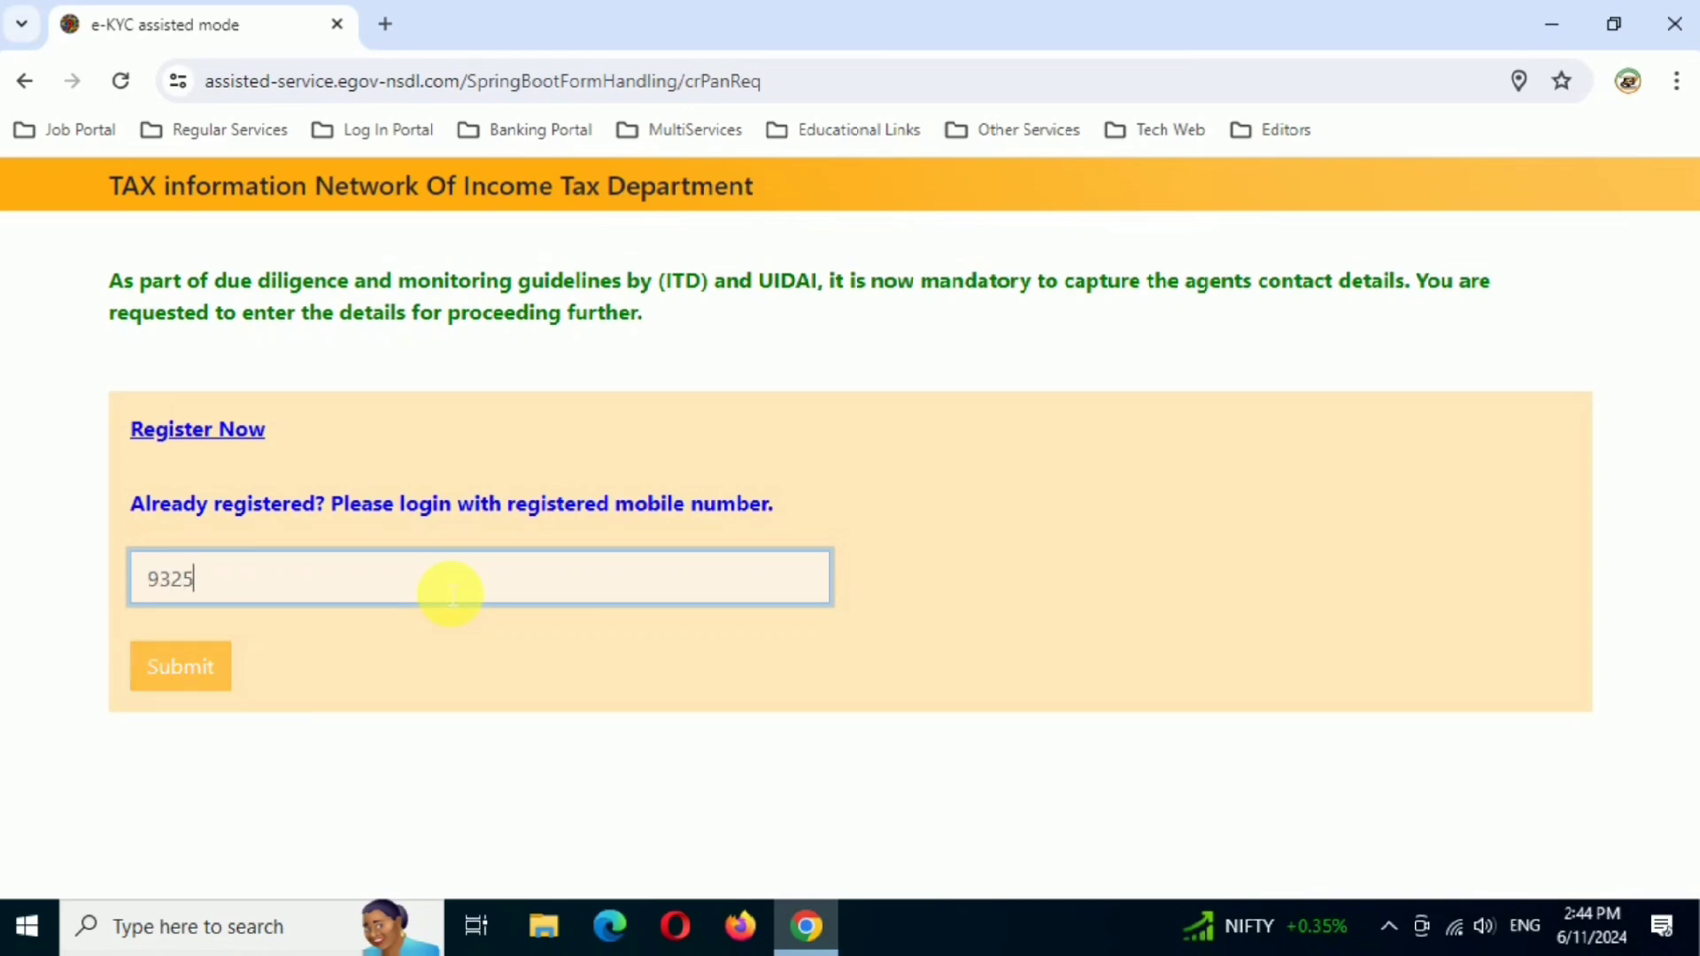
pyautogui.press('BackSpace')
pyautogui.press('BackSpace')
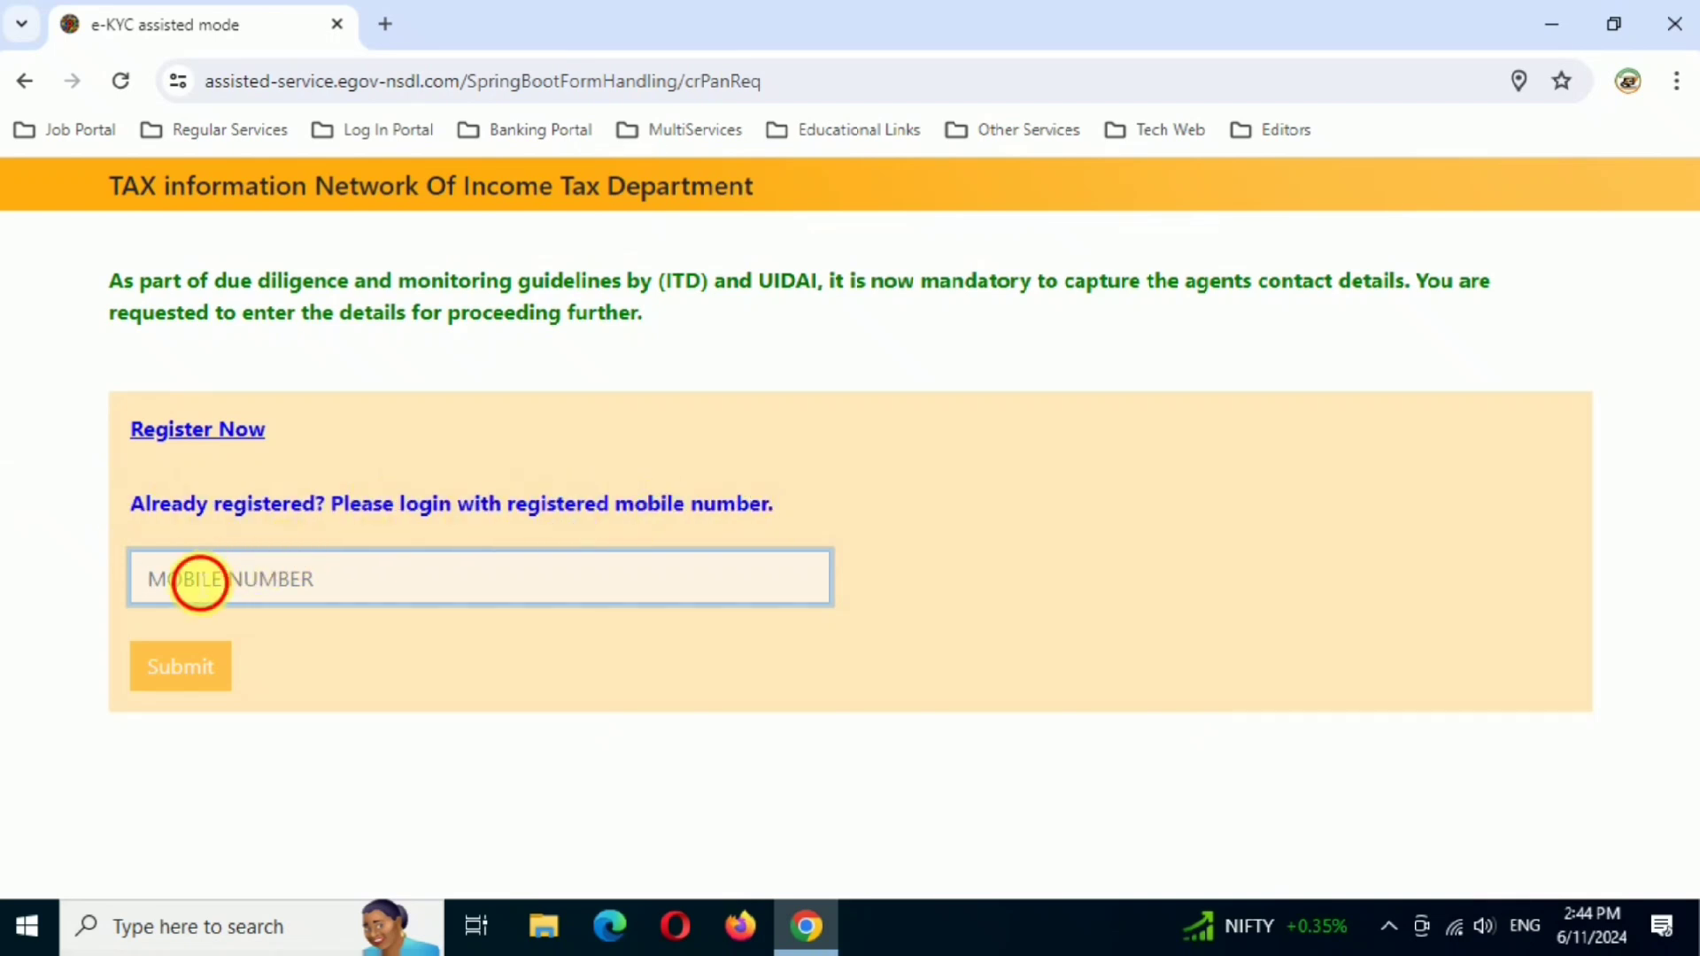
pyautogui.click(188, 681)
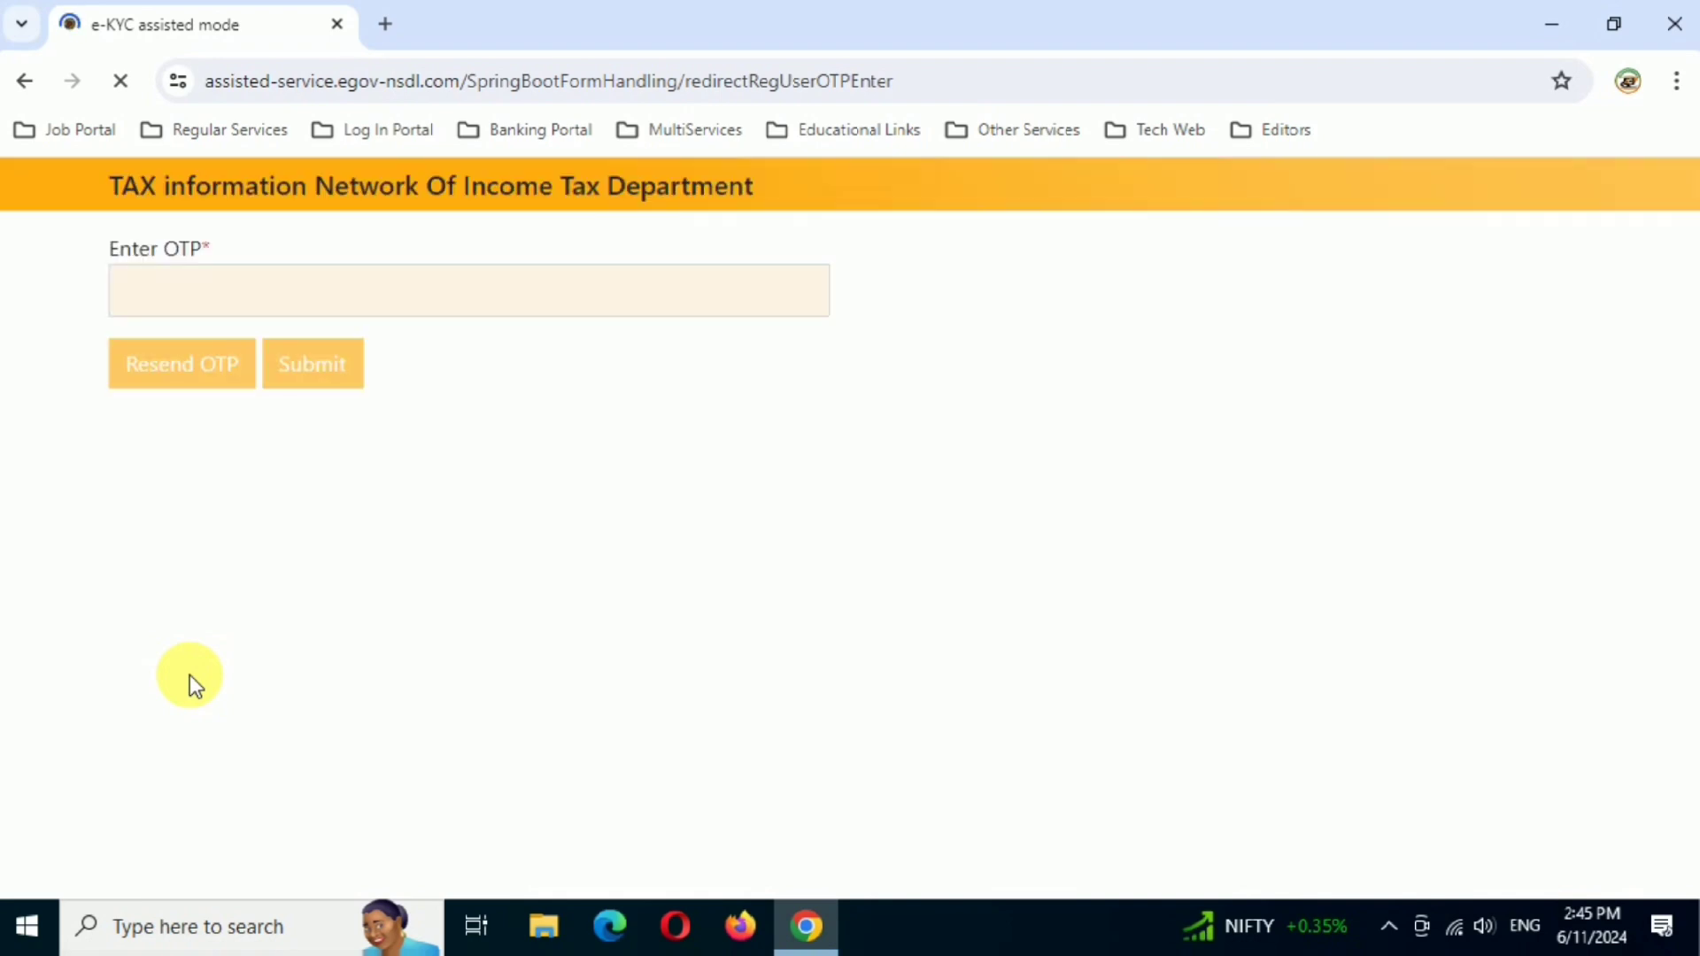
# Step: Enter the received login OTP and submit it to reach the e-KYC PAN CR form
pyautogui.click(288, 327)
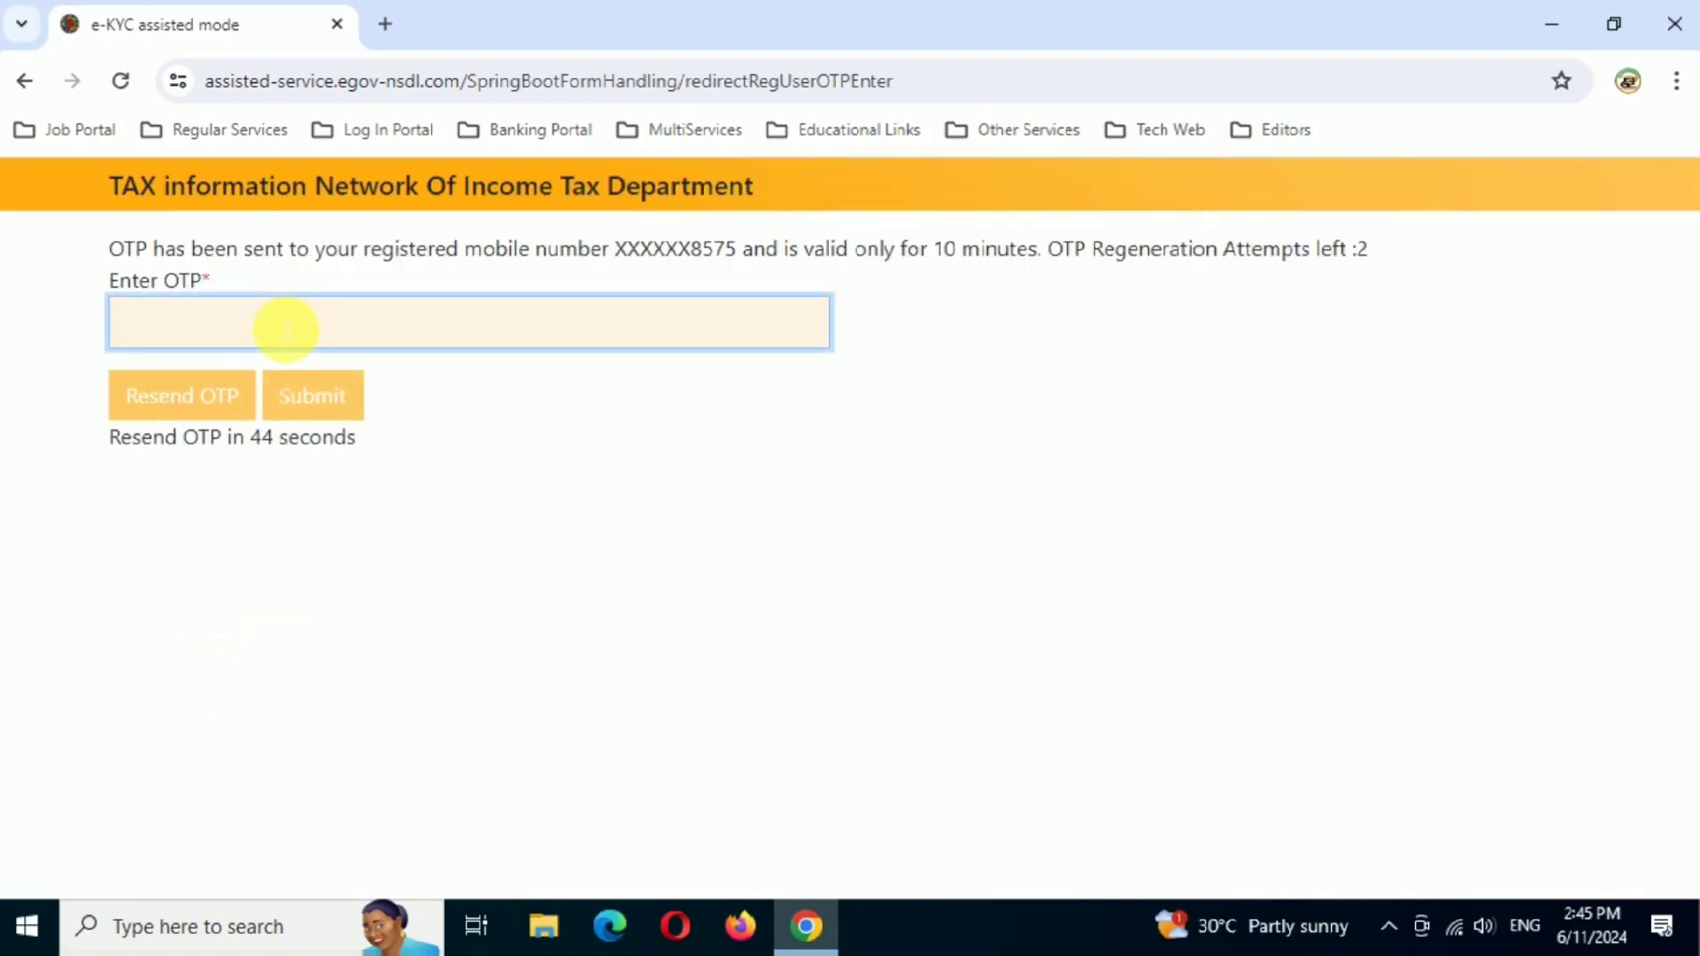
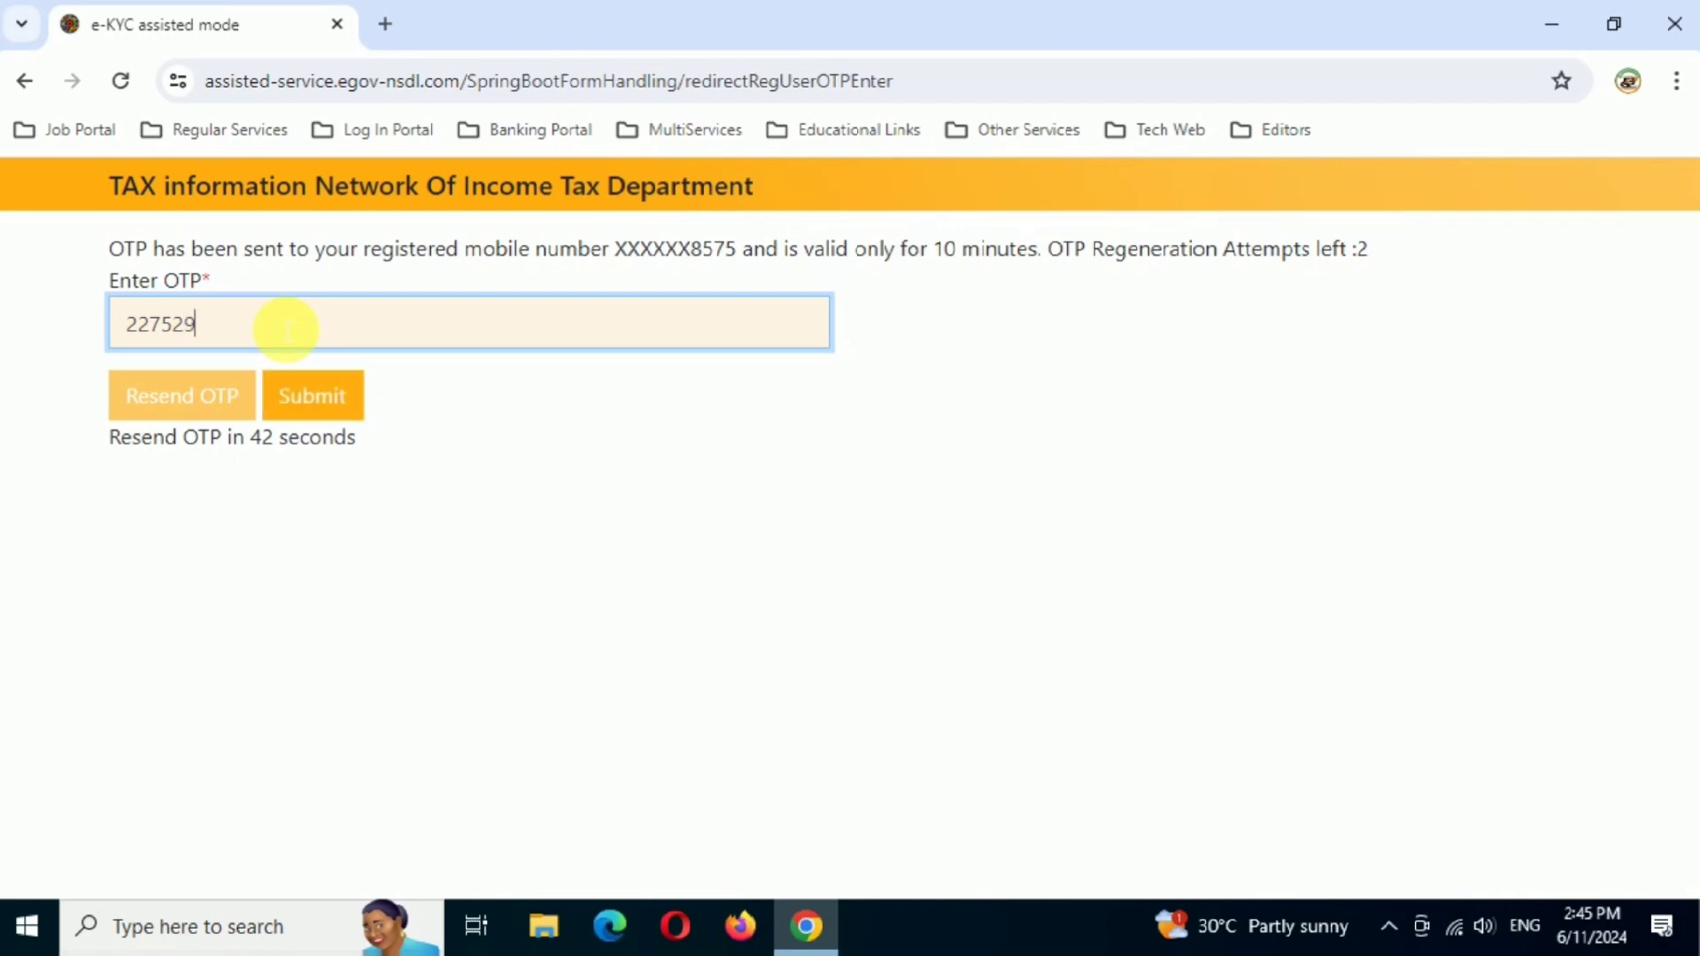
pyautogui.click(331, 407)
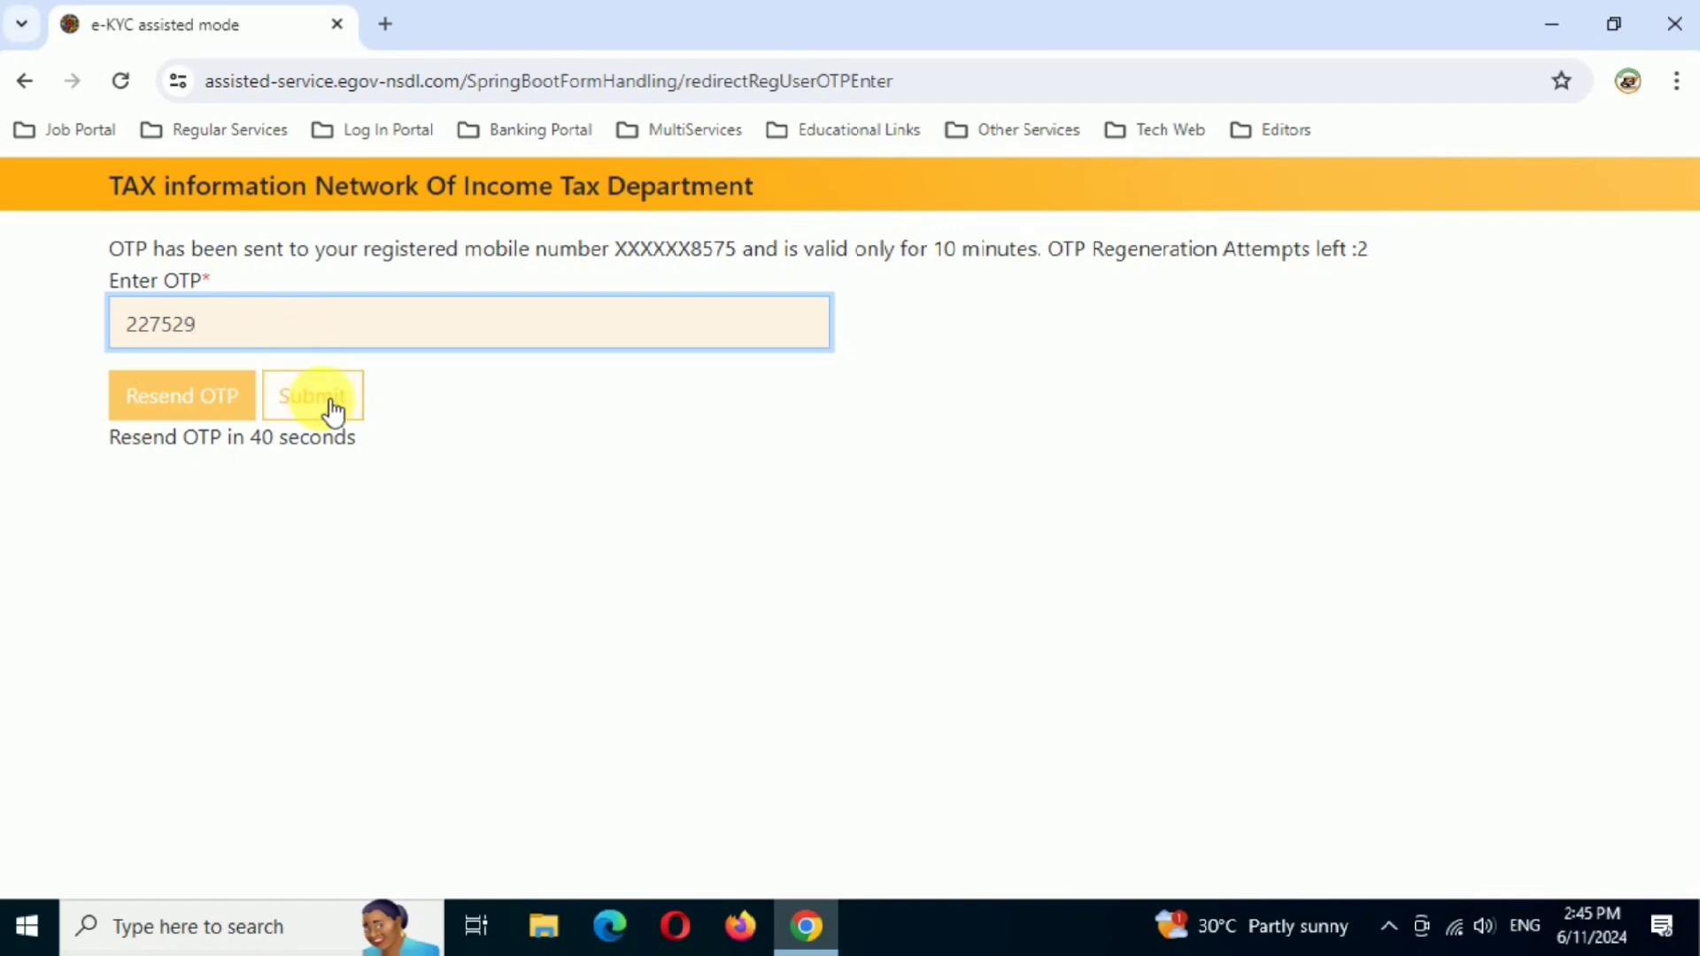
pyautogui.click(333, 411)
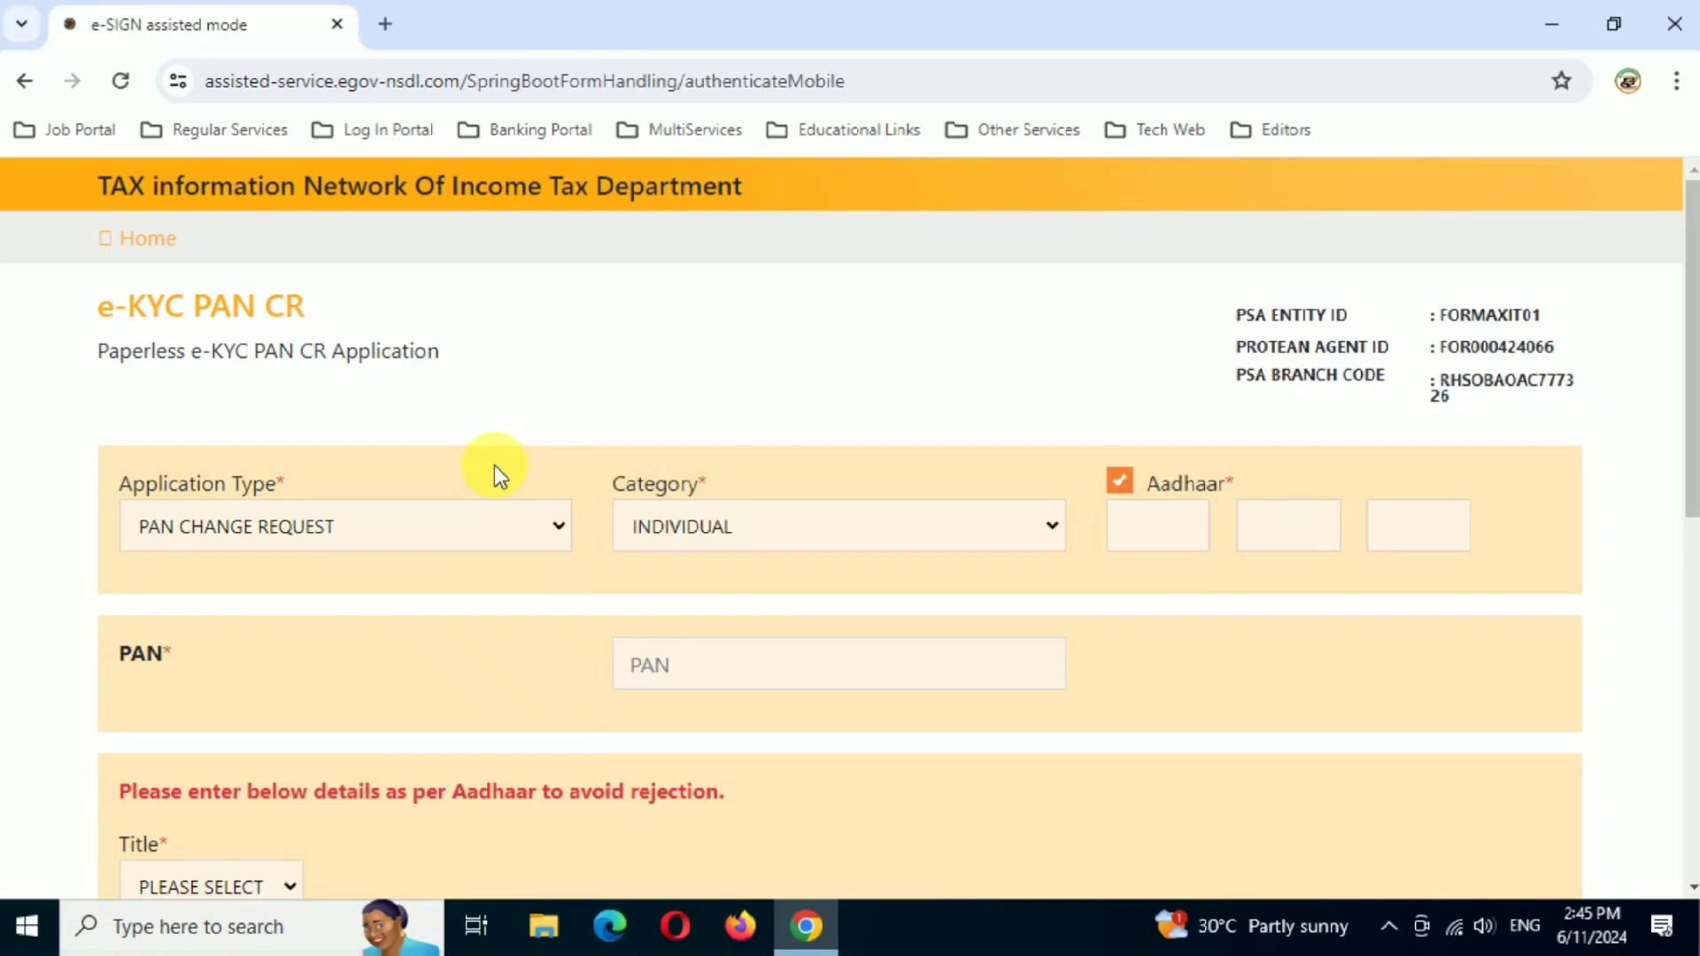
# Step: Go through the Aadhaar number boxes and on to the PAN entry
pyautogui.scroll(1, 504, 465)
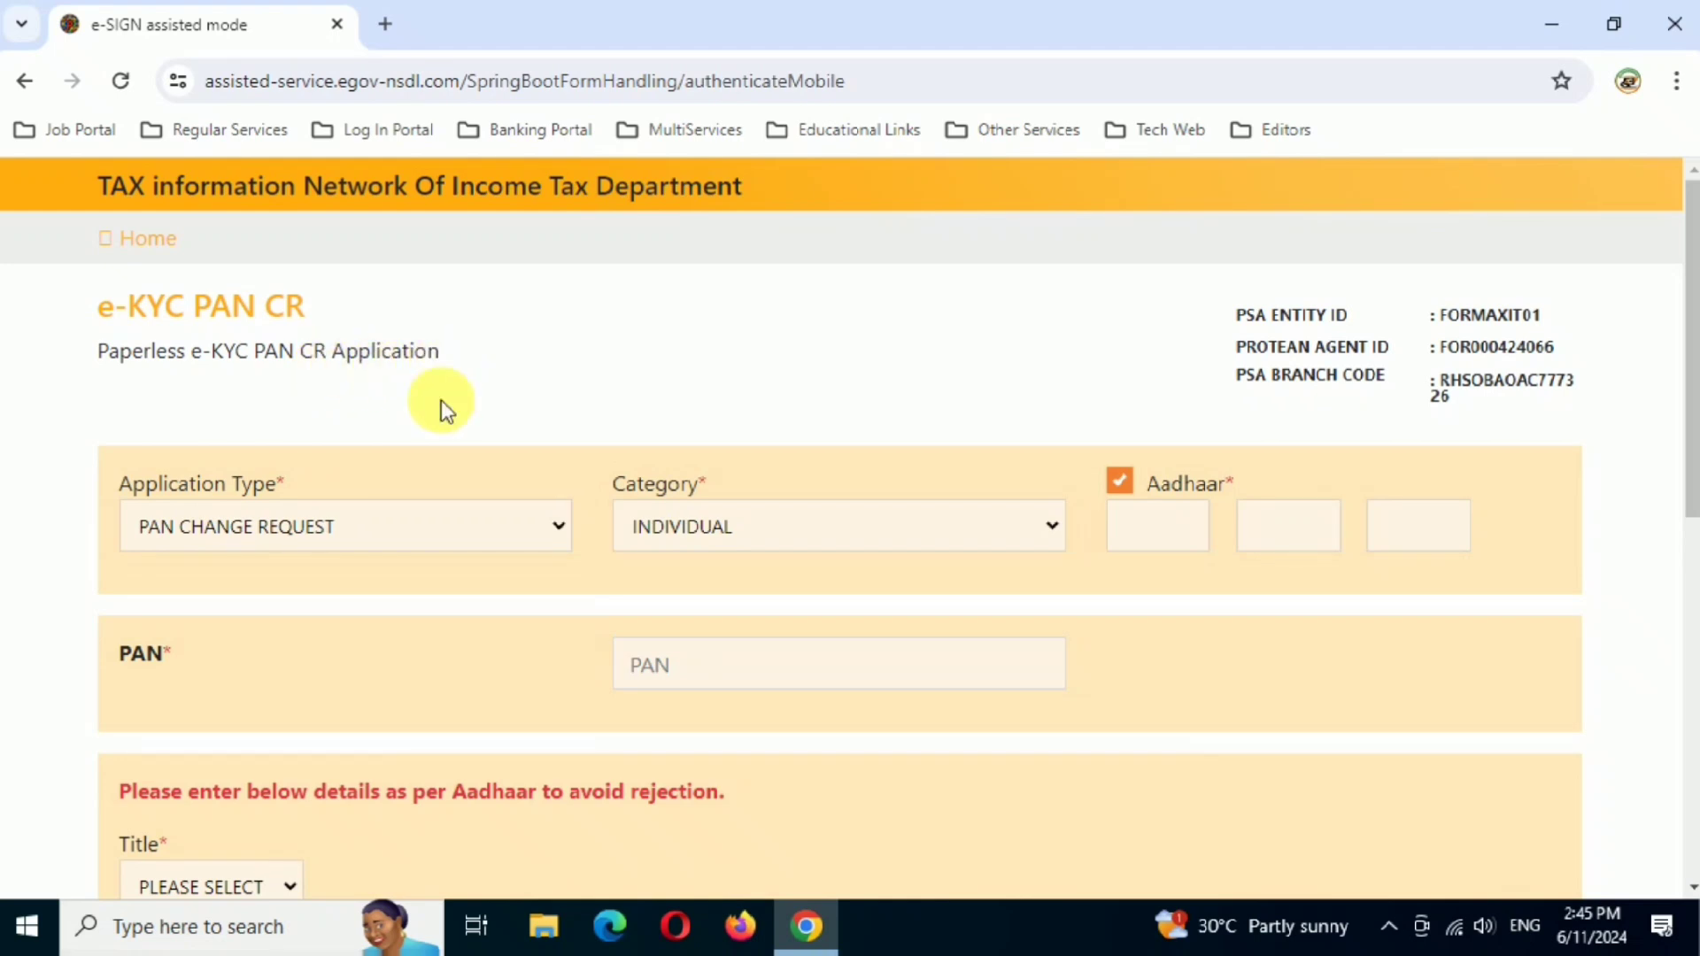
pyautogui.click(1302, 527)
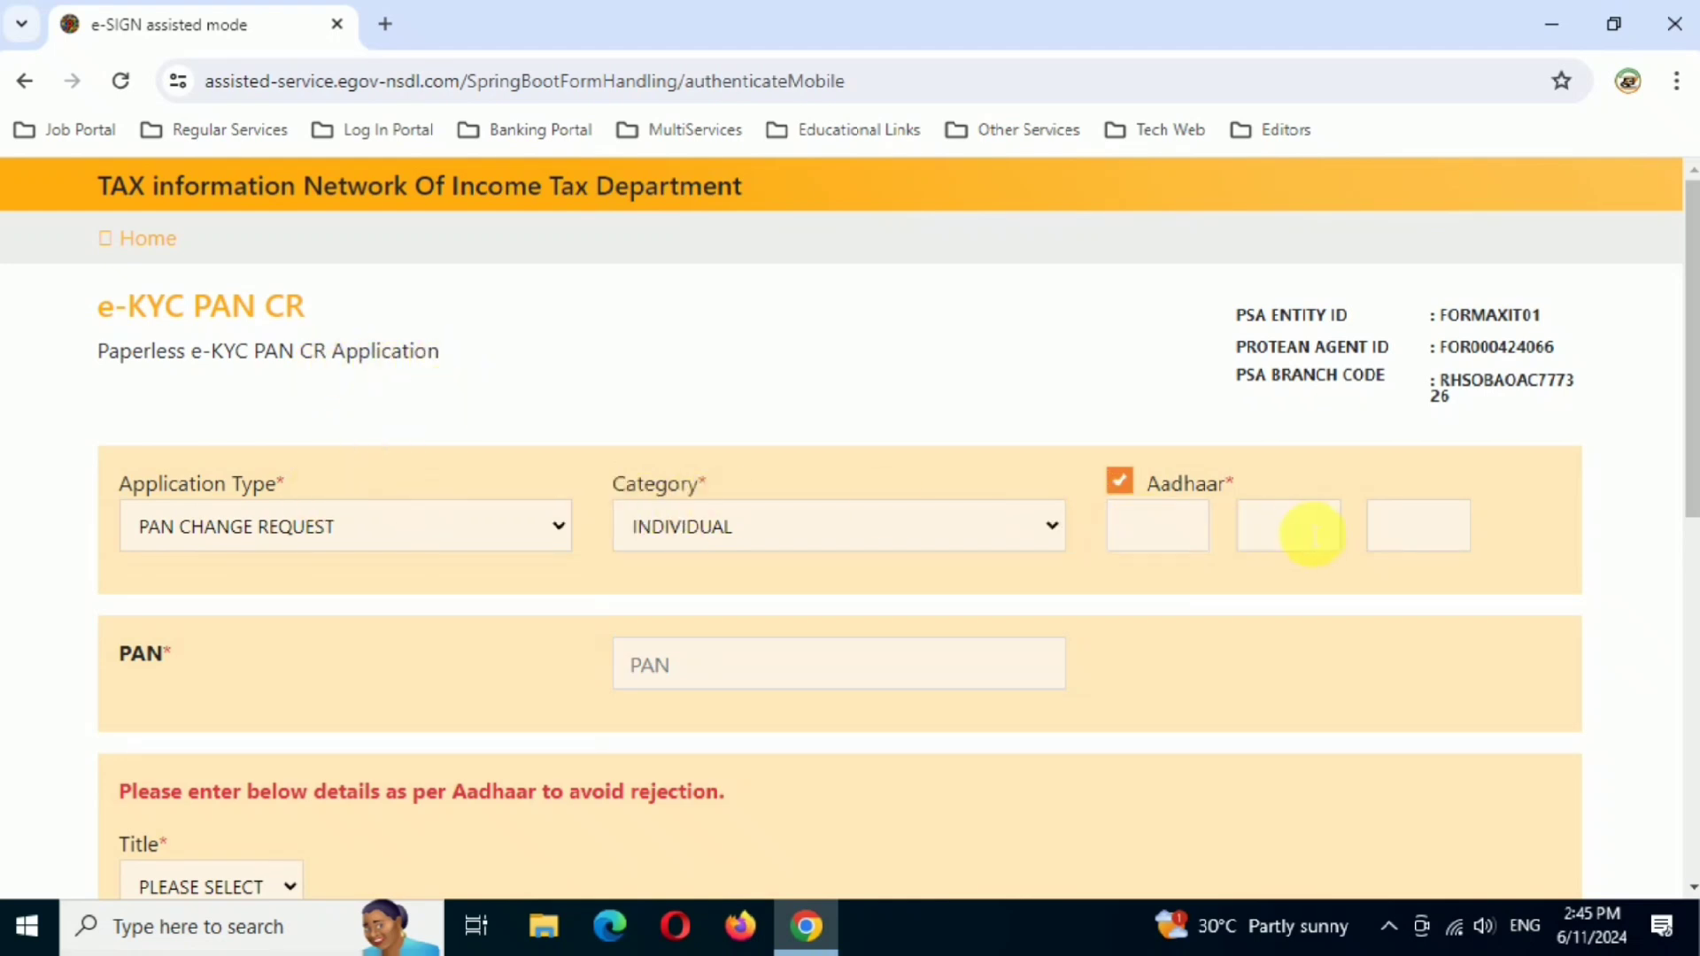
pyautogui.click(1402, 527)
pyautogui.click(683, 664)
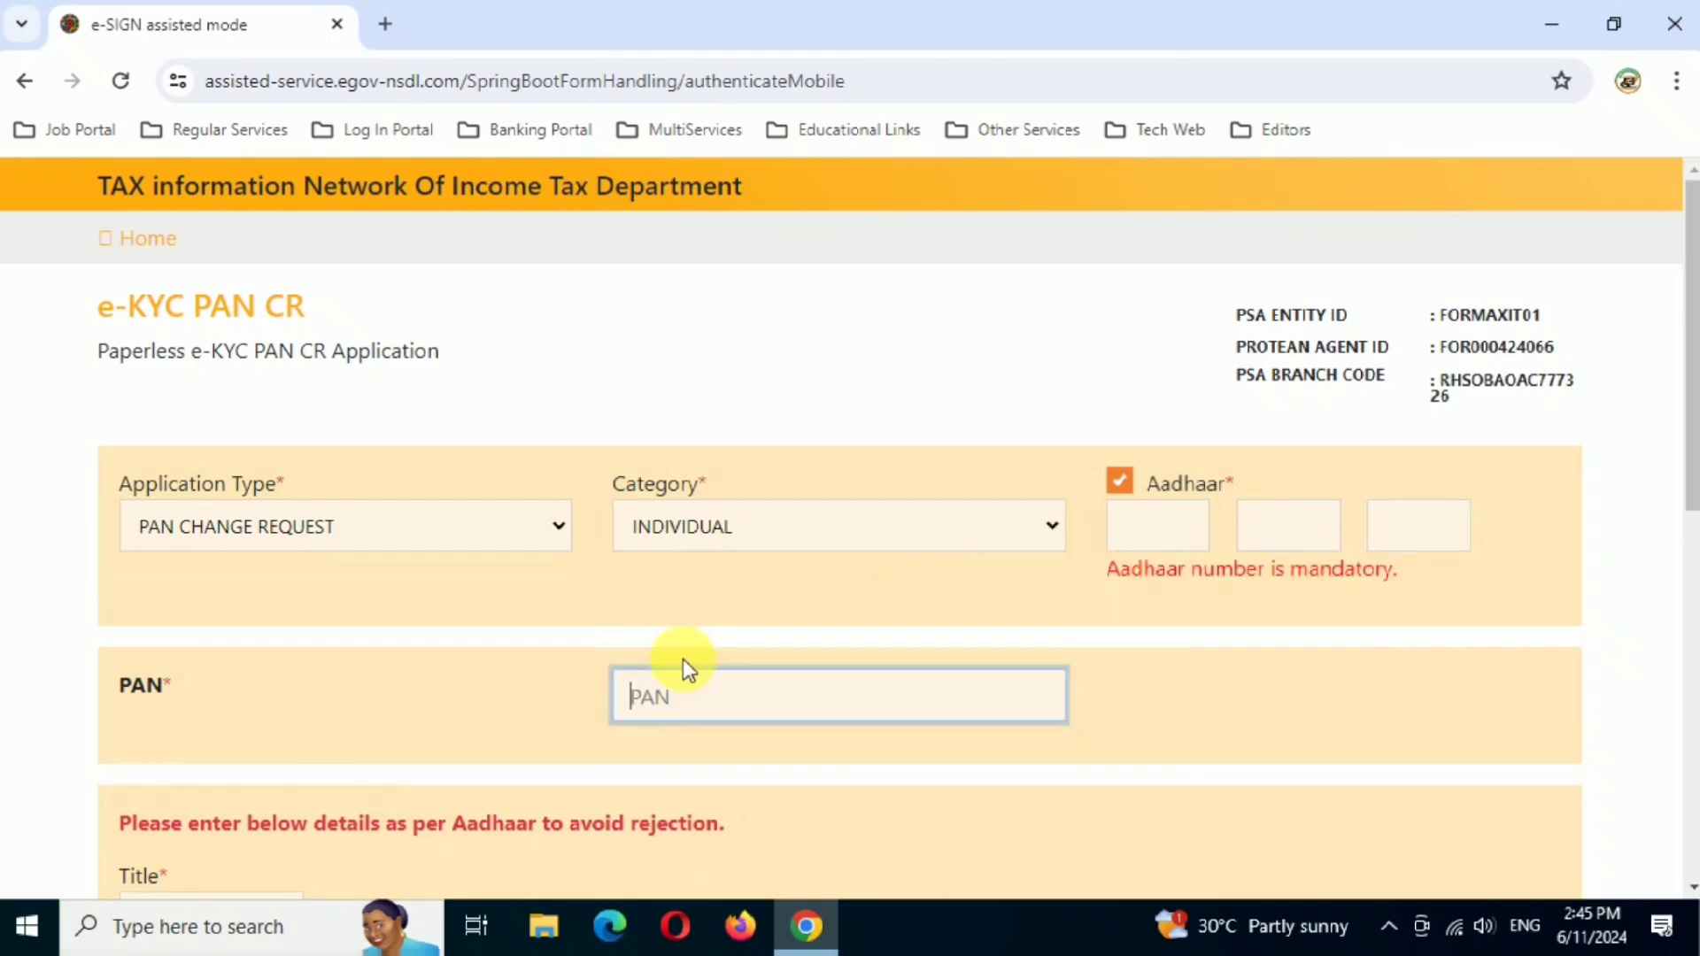
pyautogui.scroll(-1, 682, 659)
pyautogui.scroll(-3, 682, 658)
# Step: Set the applicant's title to SHRI and step through the last, first and middle name fields
pyautogui.click(245, 531)
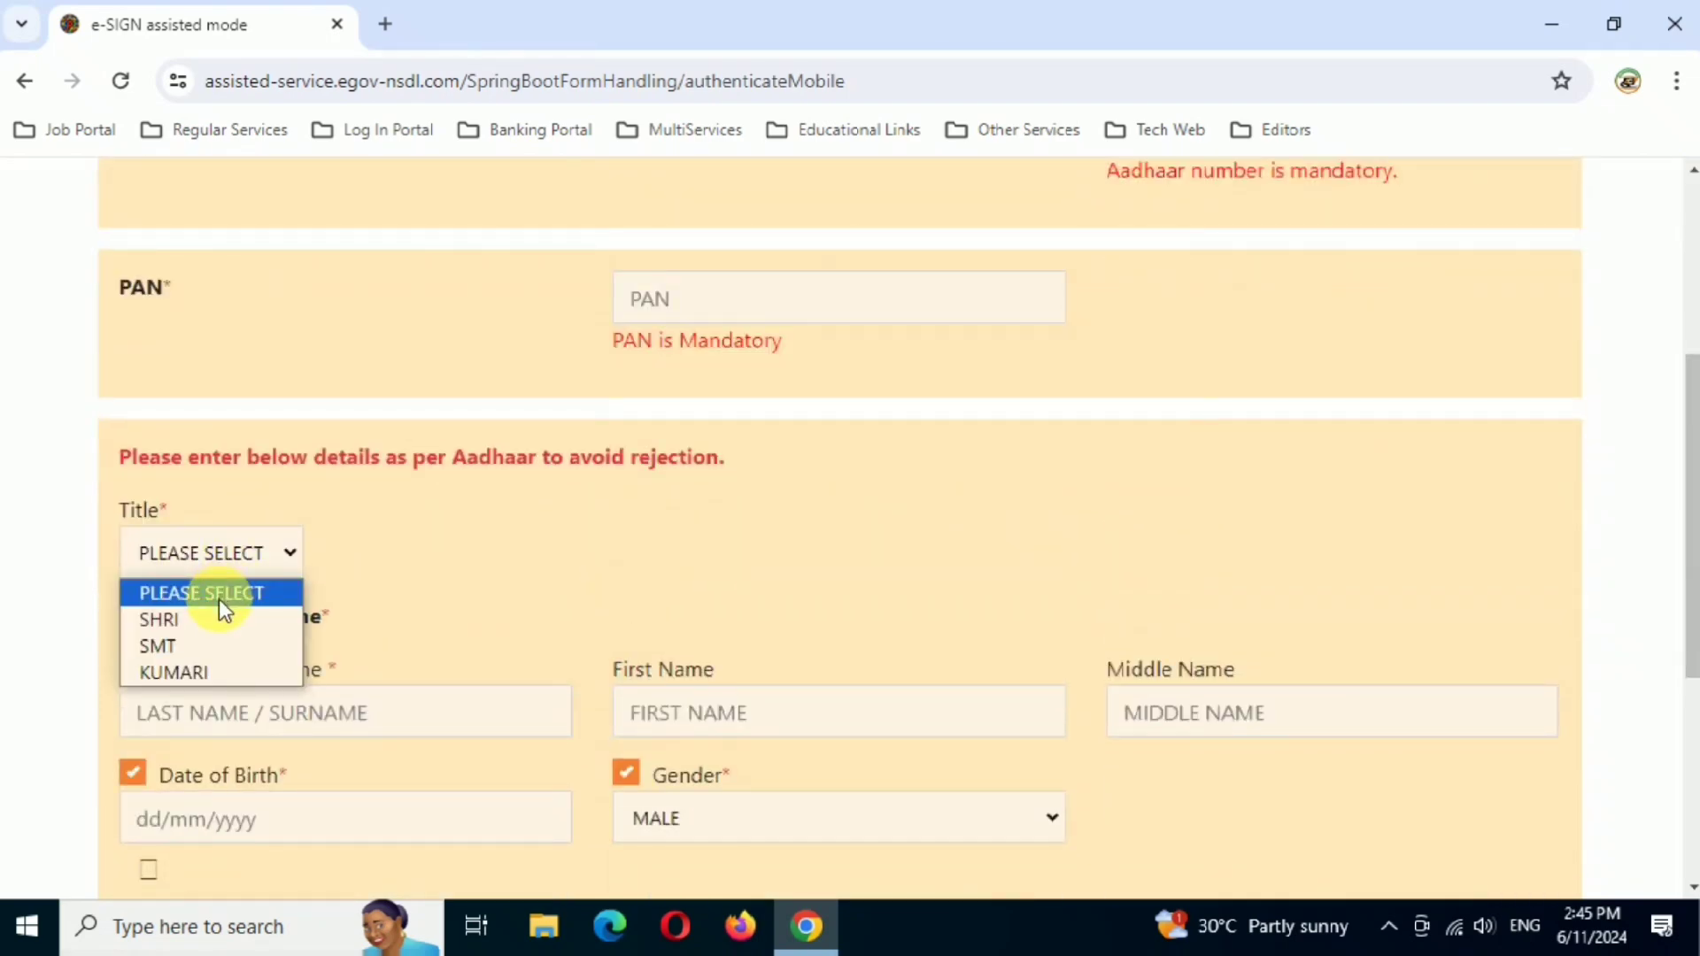
pyautogui.click(223, 622)
pyautogui.scroll(-4, 220, 584)
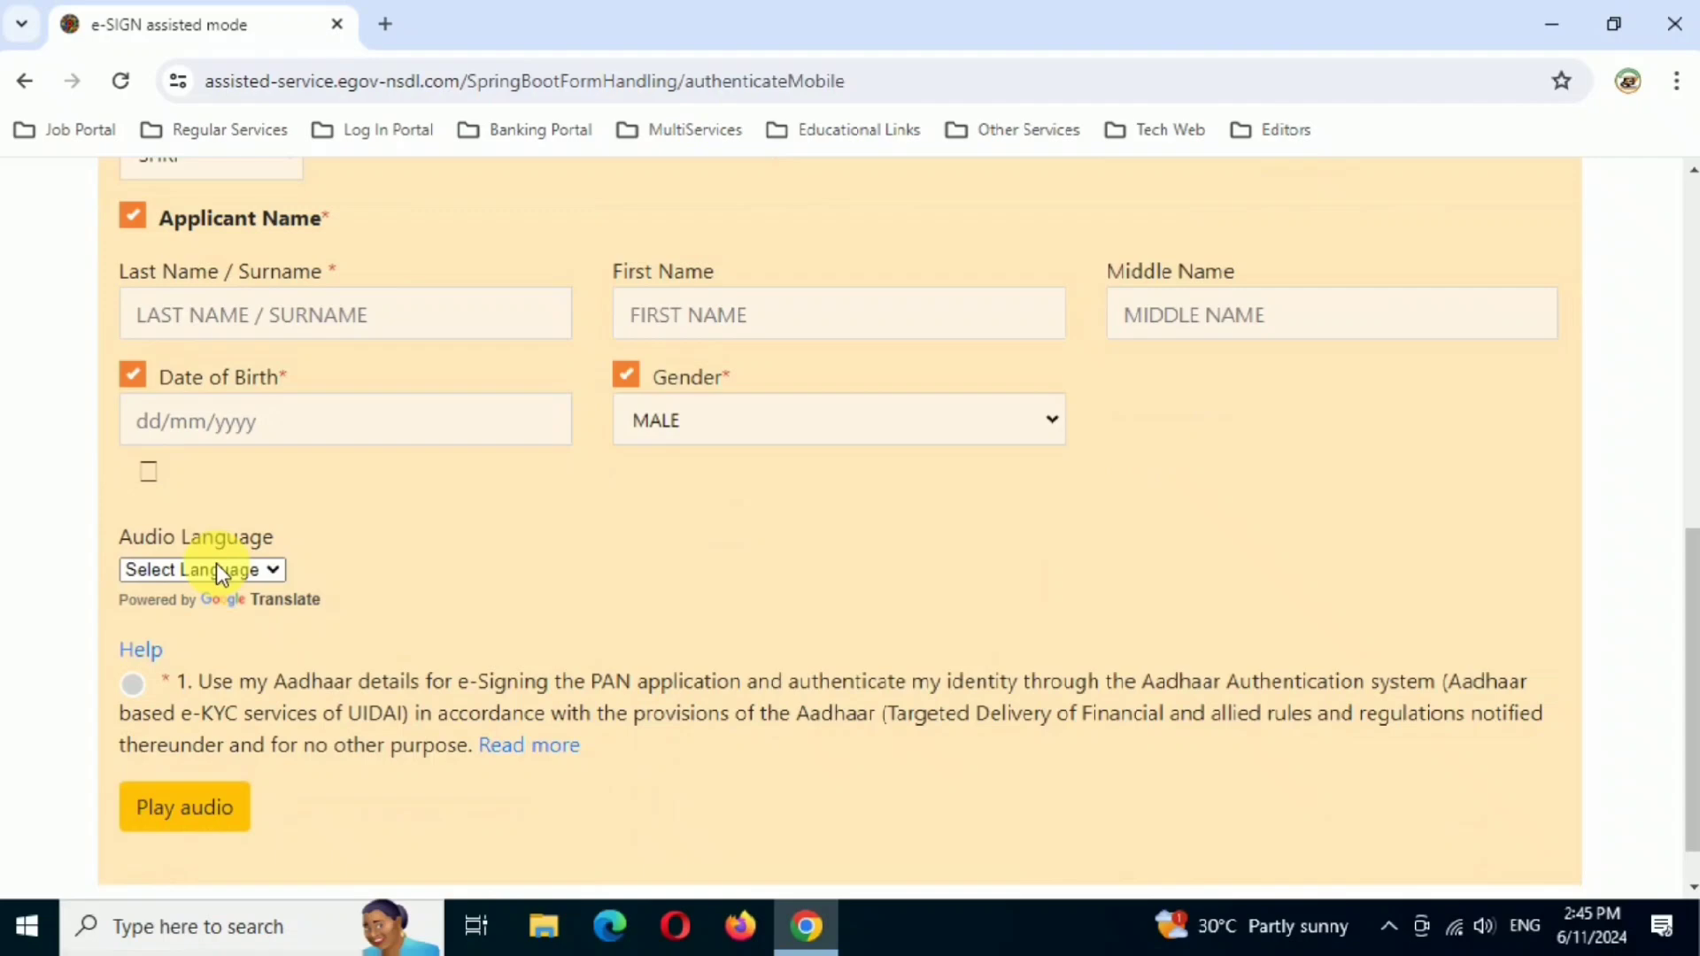
pyautogui.click(248, 334)
pyautogui.click(689, 315)
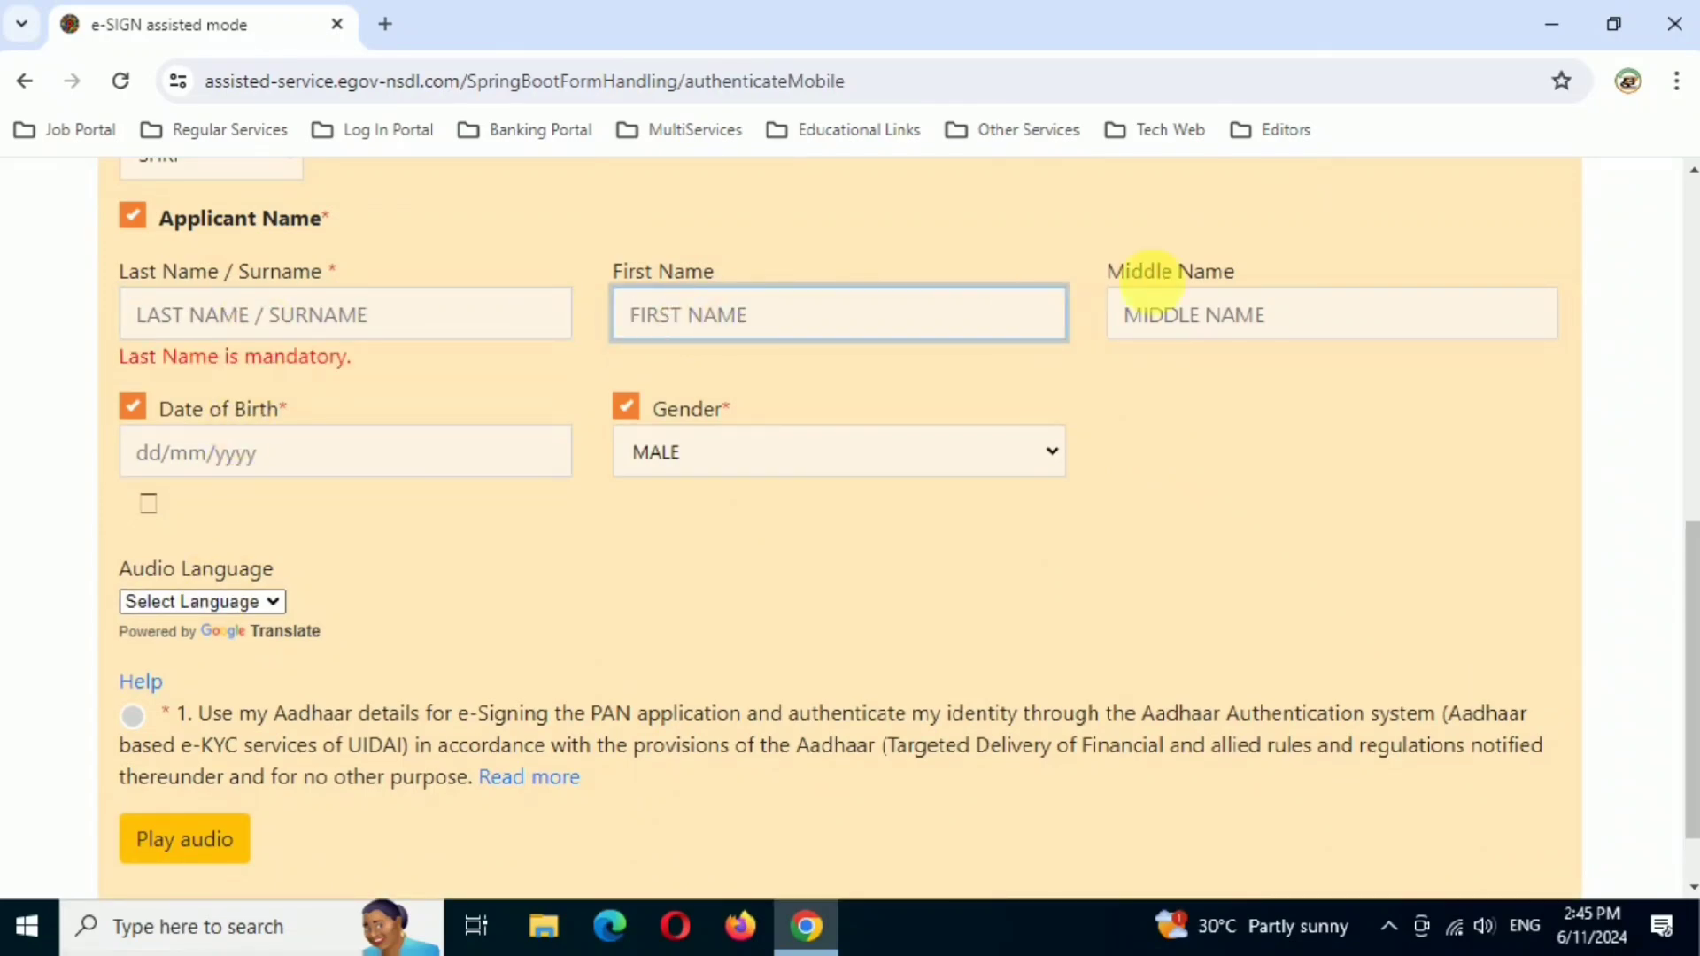
pyautogui.click(1189, 289)
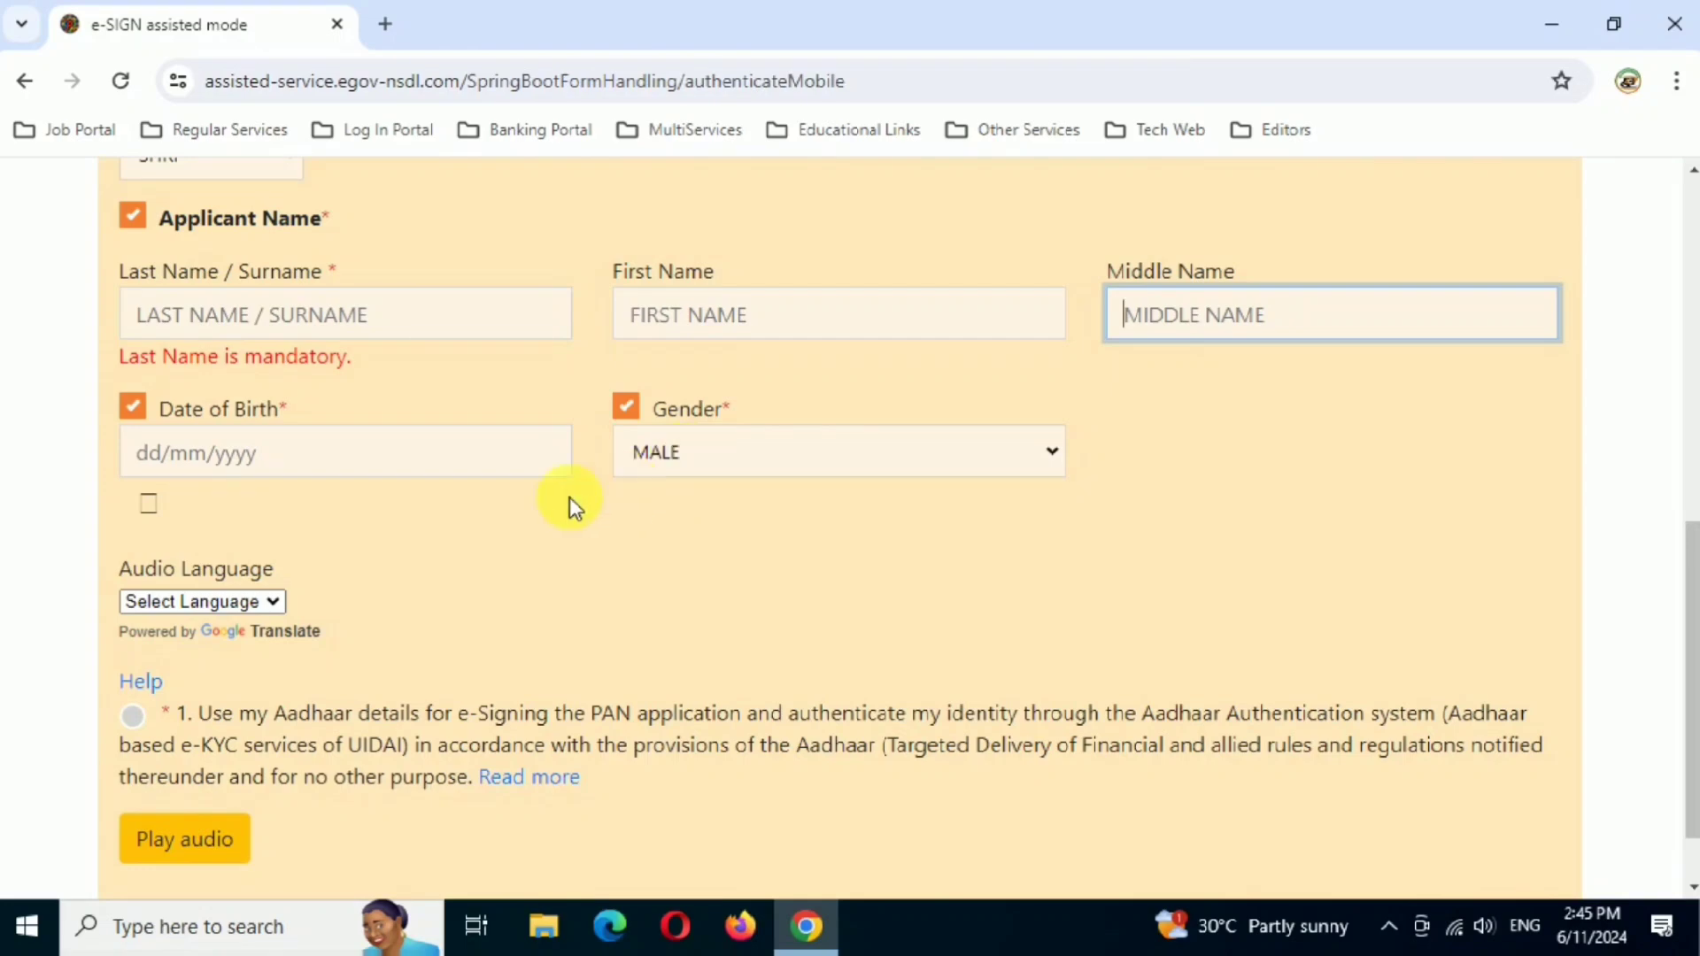
pyautogui.scroll(-1, 570, 497)
# Step: Give Aadhaar authentication consent and step through the father's last, first and middle name fields
pyautogui.click(138, 631)
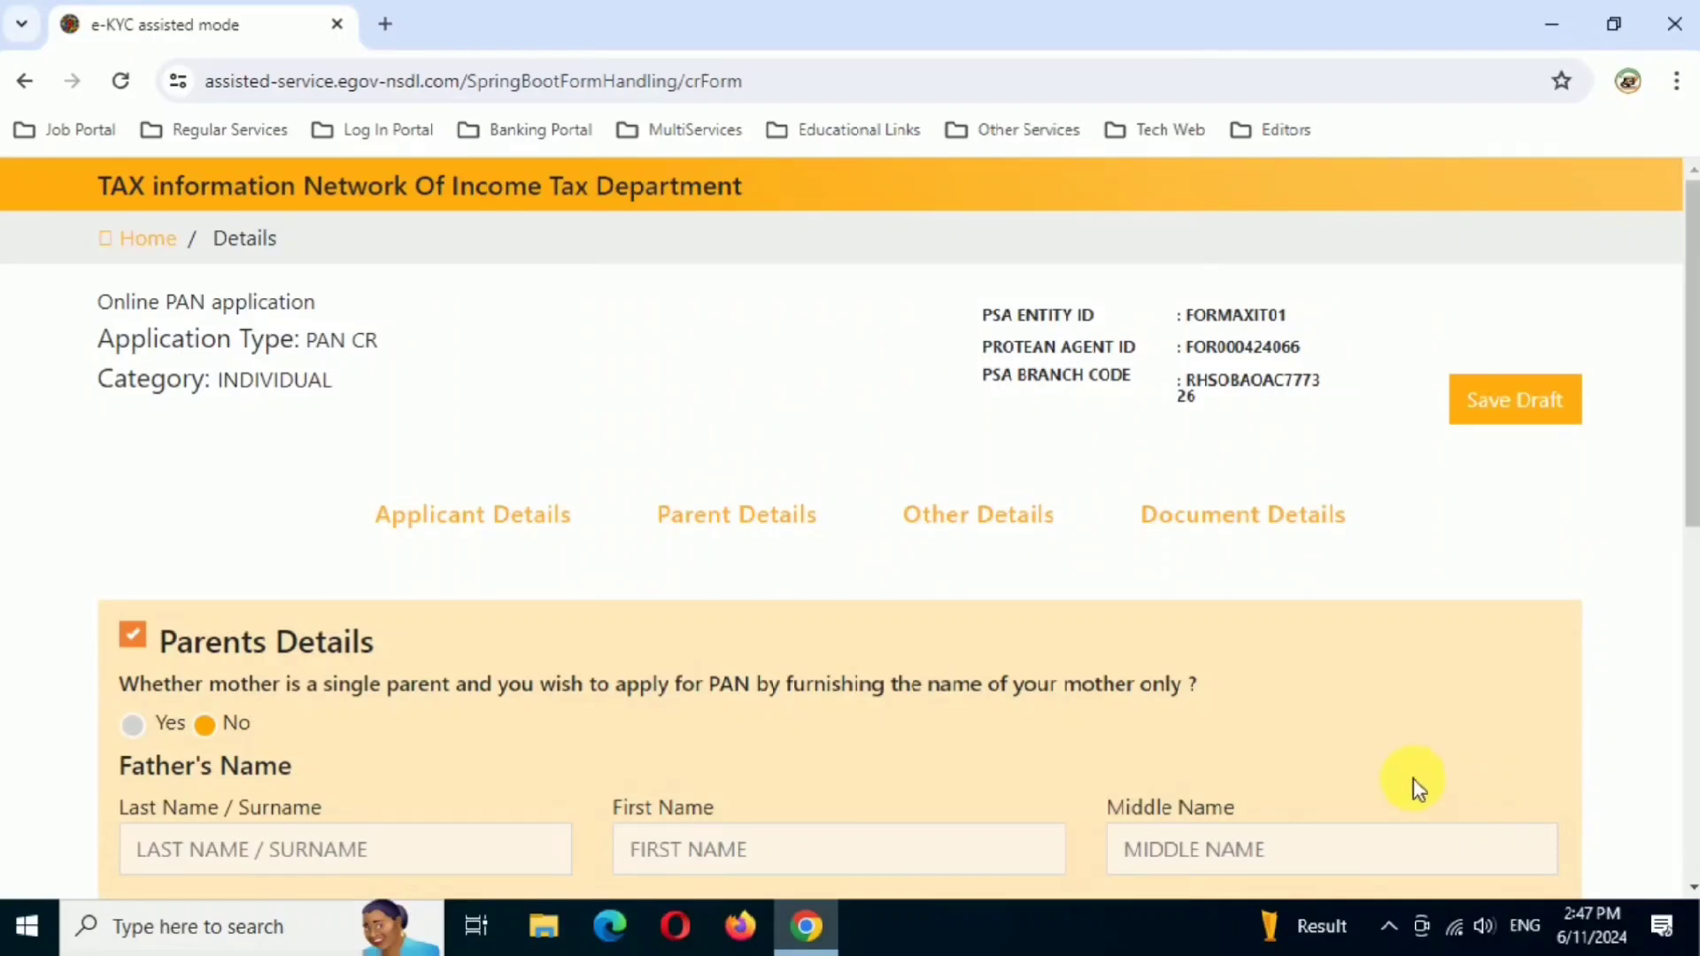
pyautogui.scroll(-4, 644, 618)
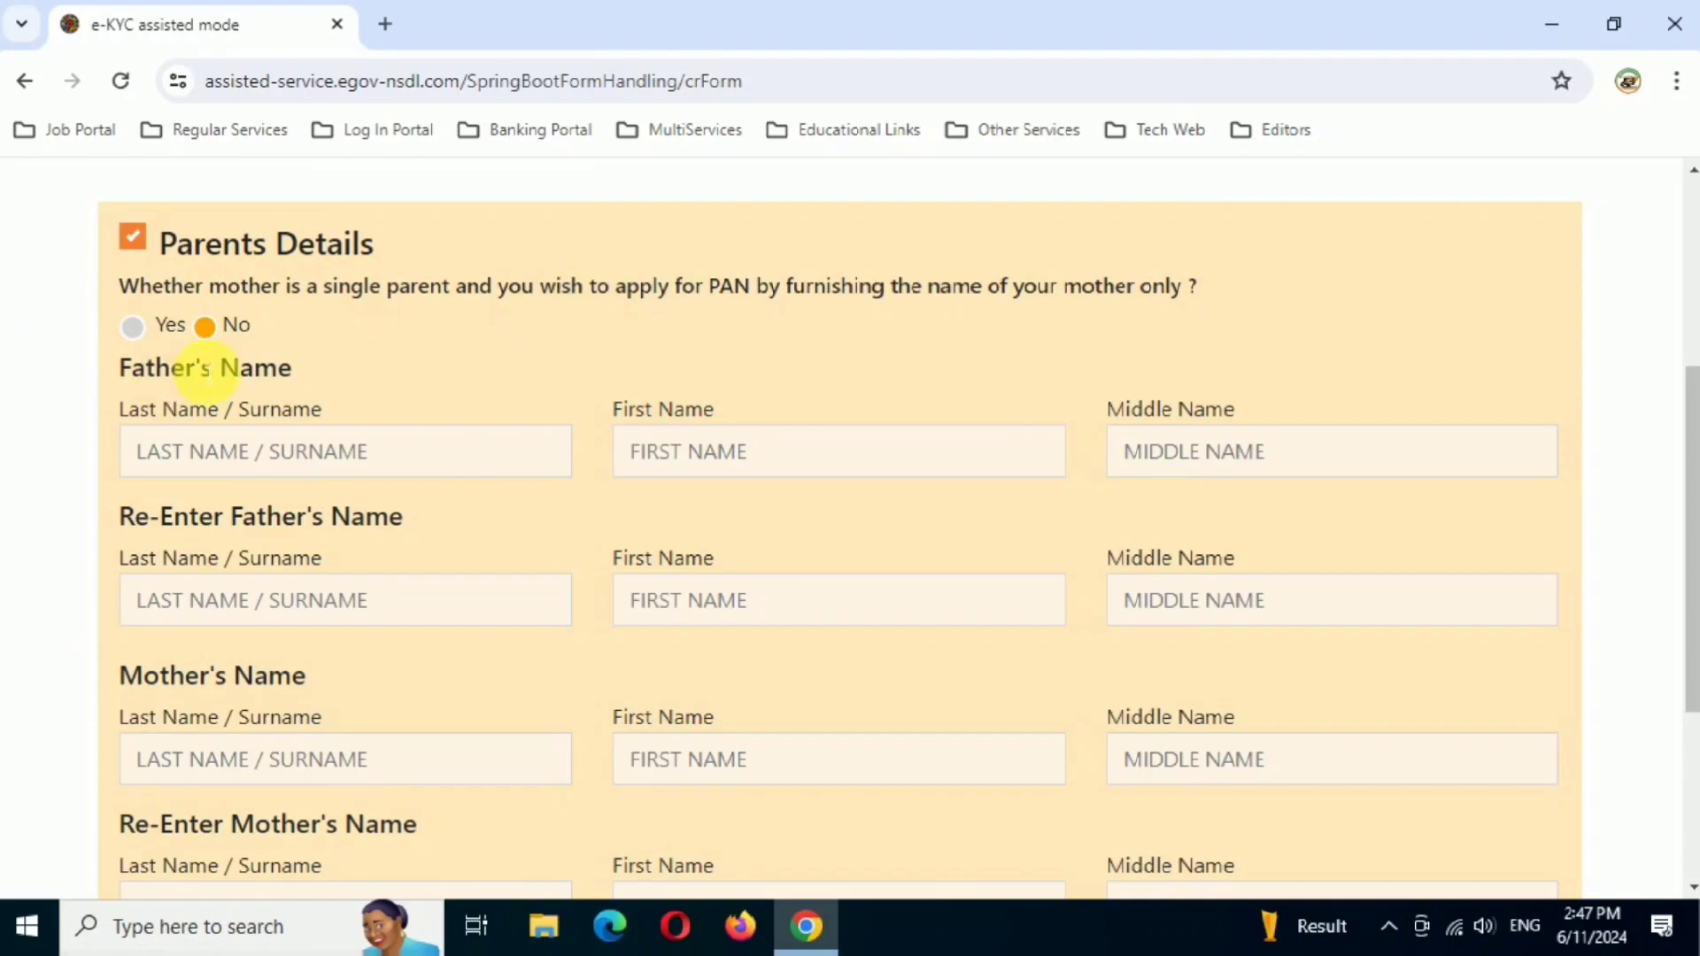
pyautogui.click(184, 458)
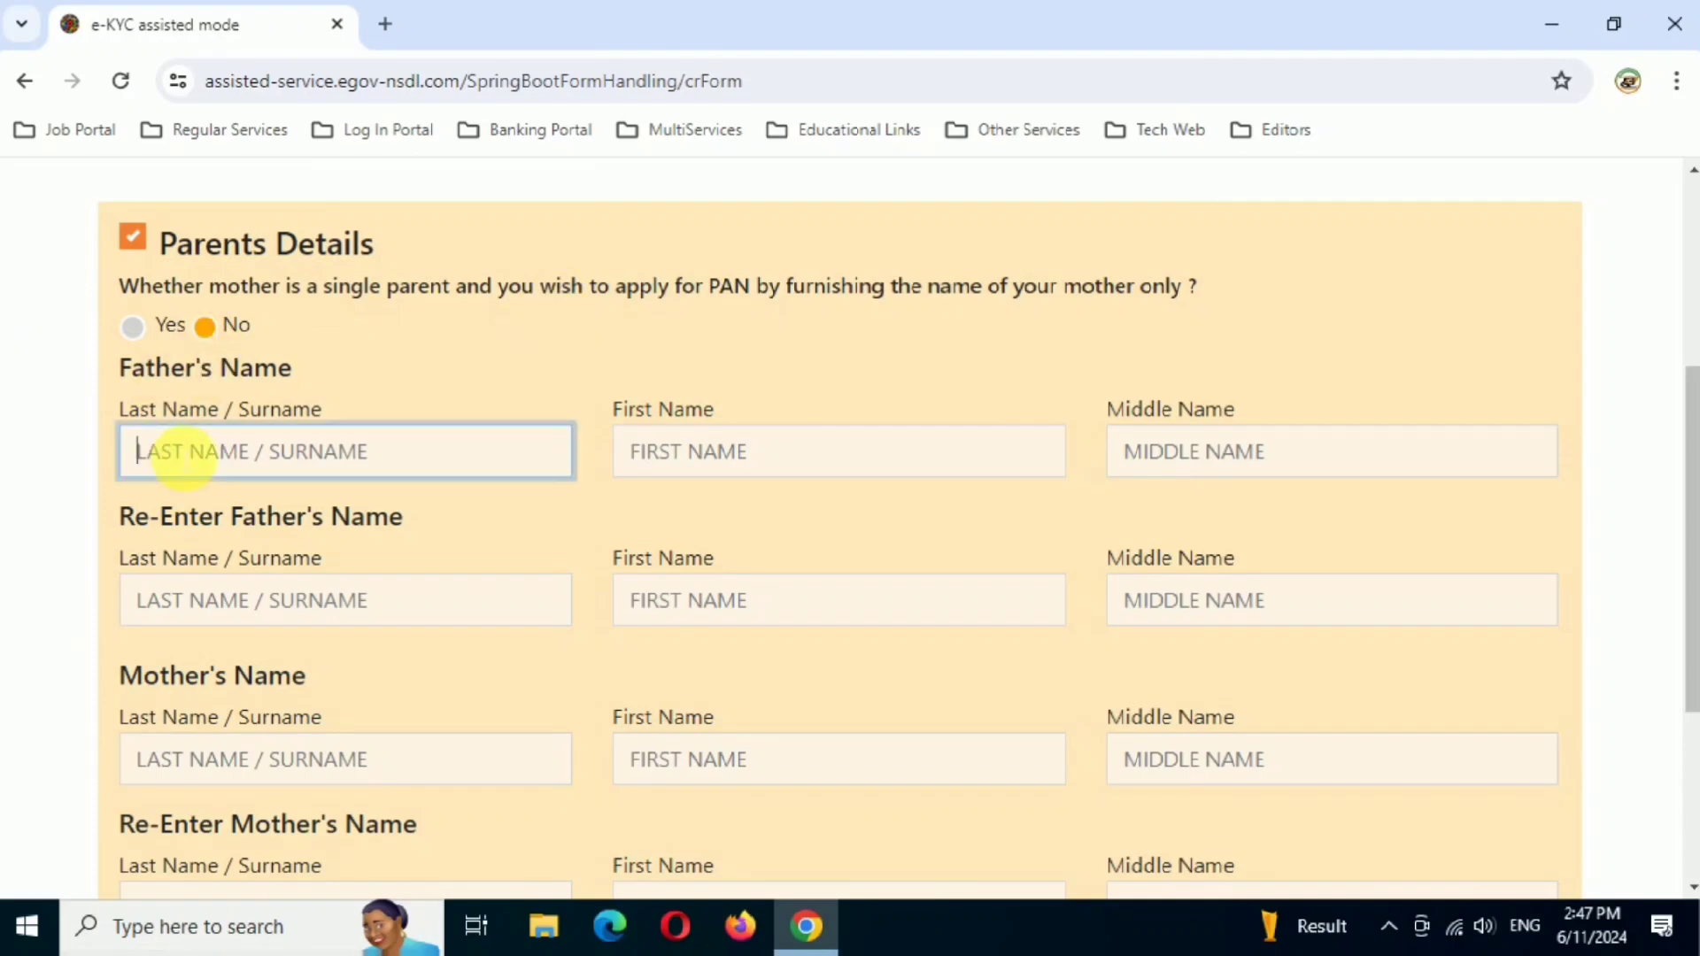
pyautogui.click(693, 468)
pyautogui.click(1233, 450)
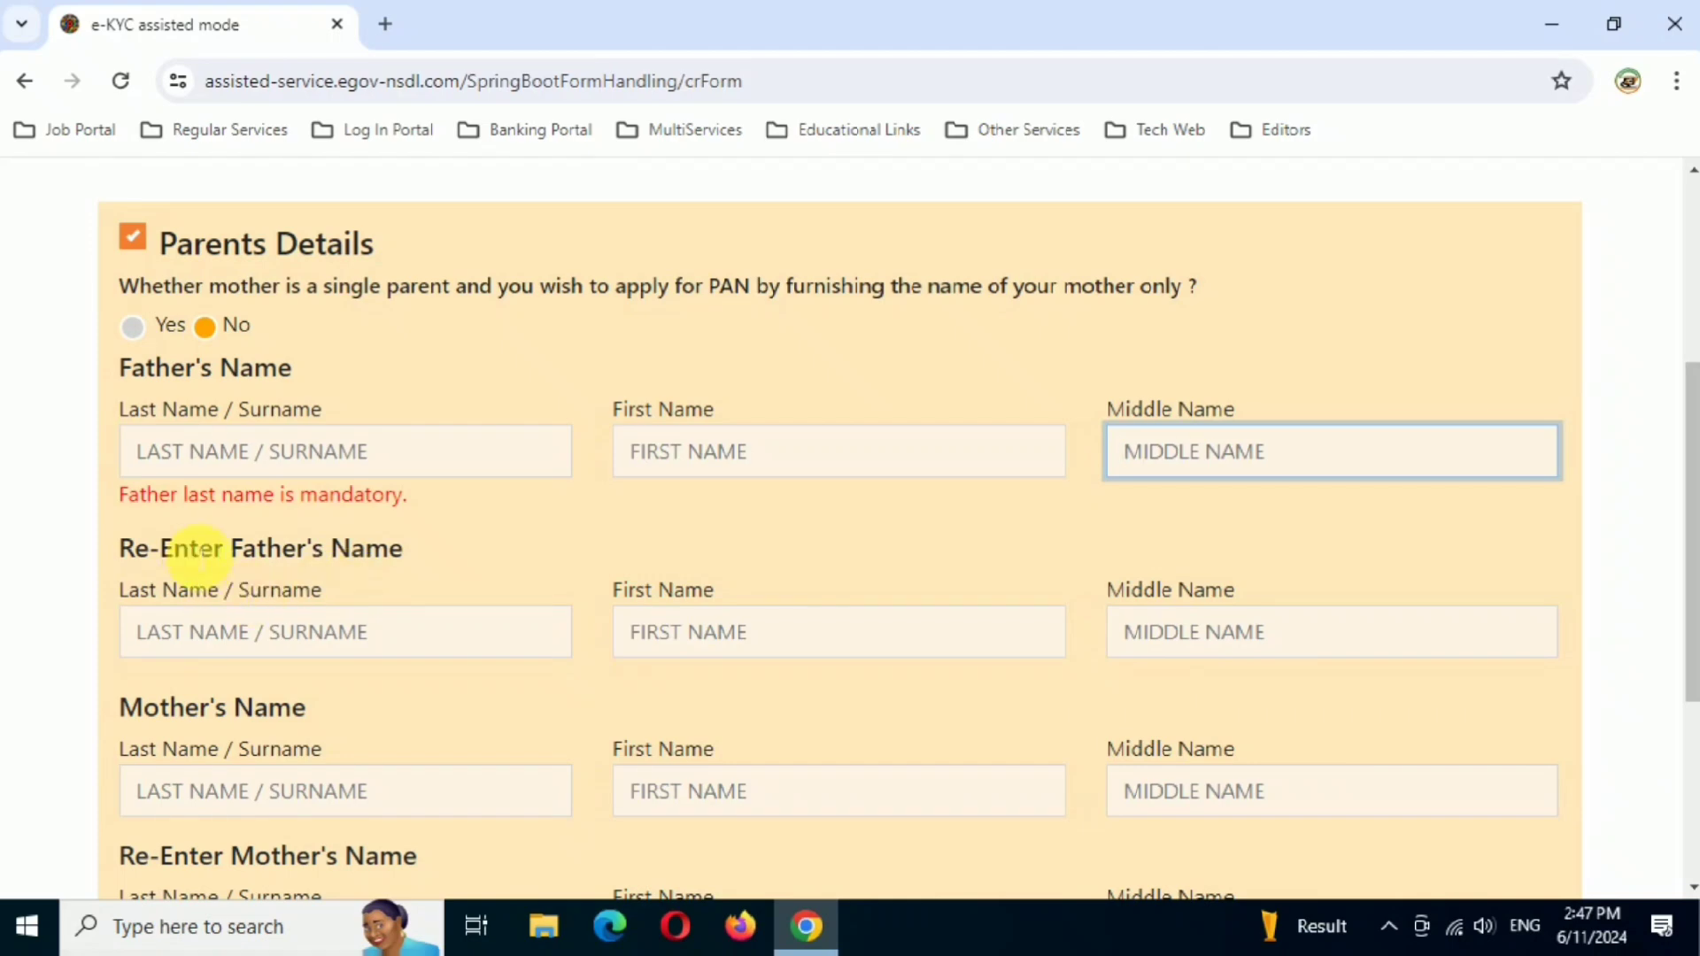
pyautogui.moveTo(136, 558); pyautogui.dragTo(413, 556)
pyautogui.click(413, 558)
# Step: Choose Father's Name for printing on the PAN card and advance to Other Details
pyautogui.scroll(-4, 413, 564)
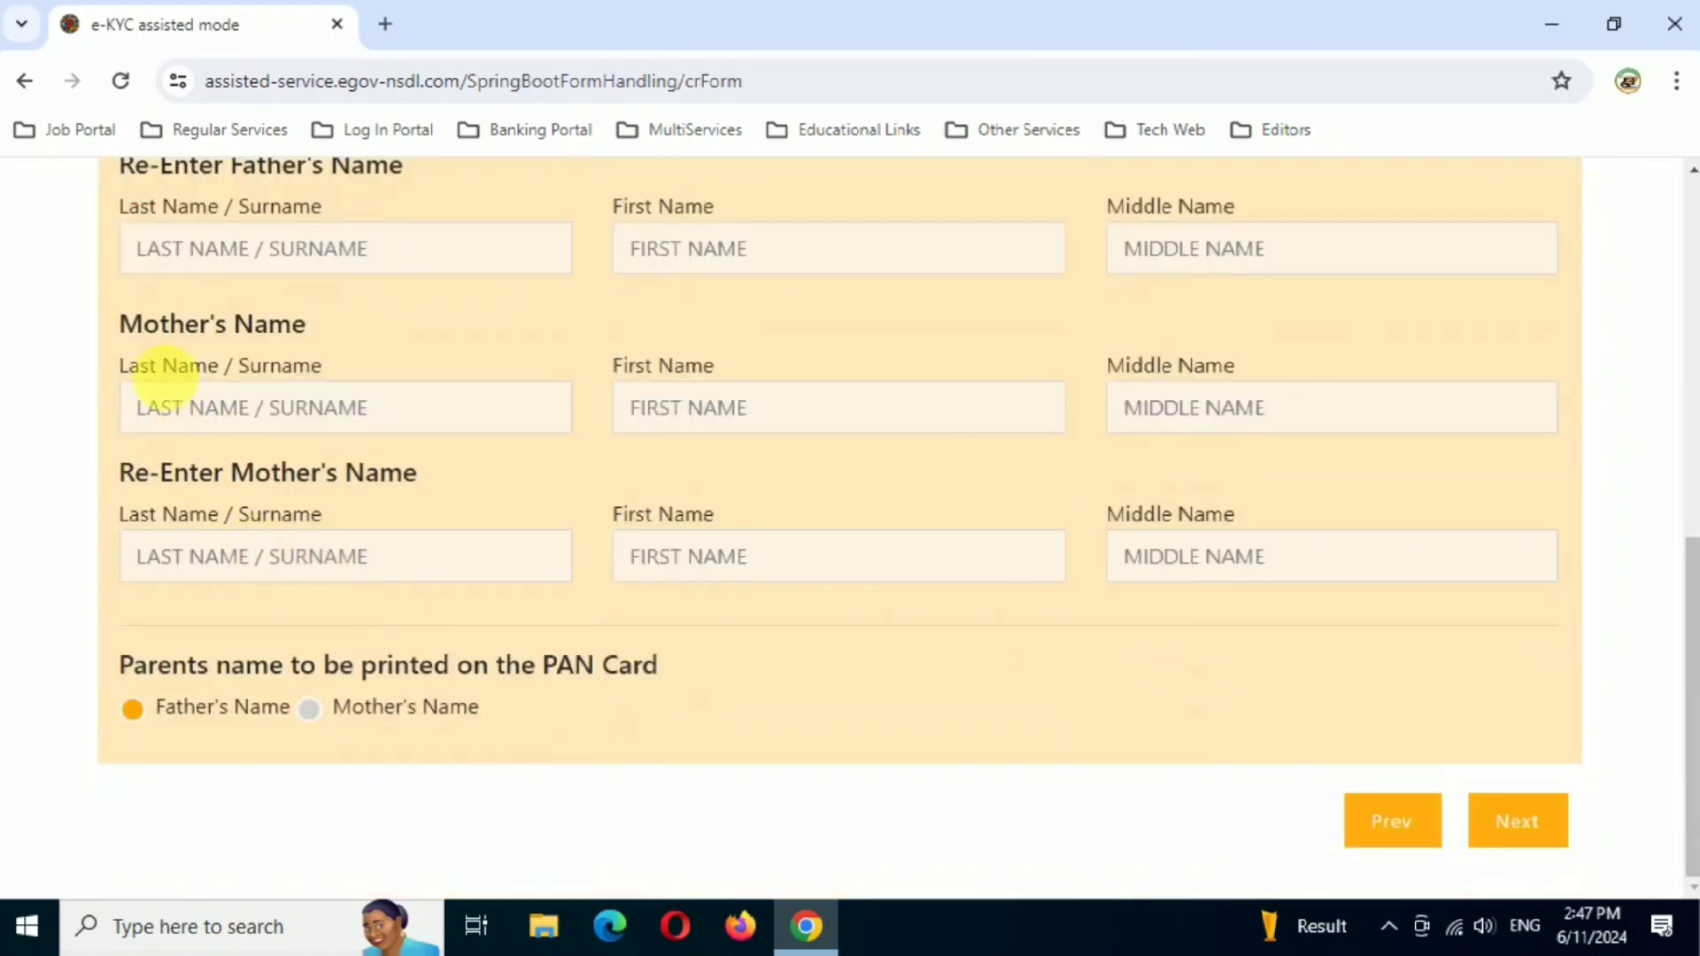
pyautogui.click(147, 710)
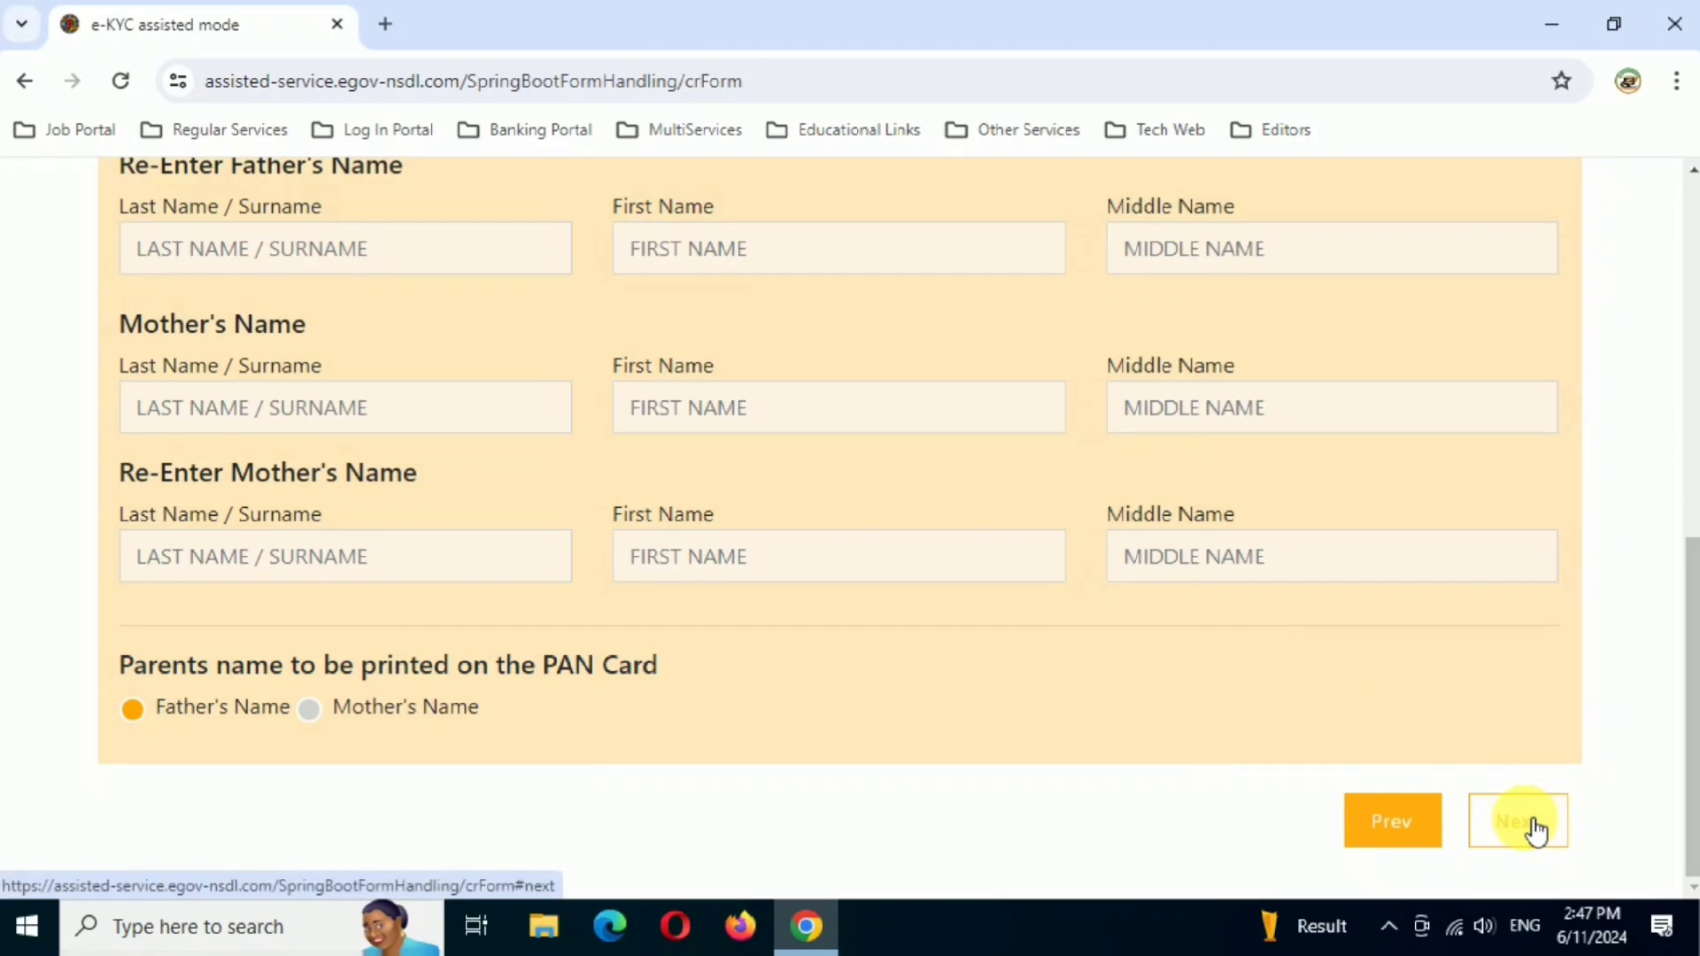
pyautogui.click(1536, 830)
pyautogui.scroll(-3, 804, 459)
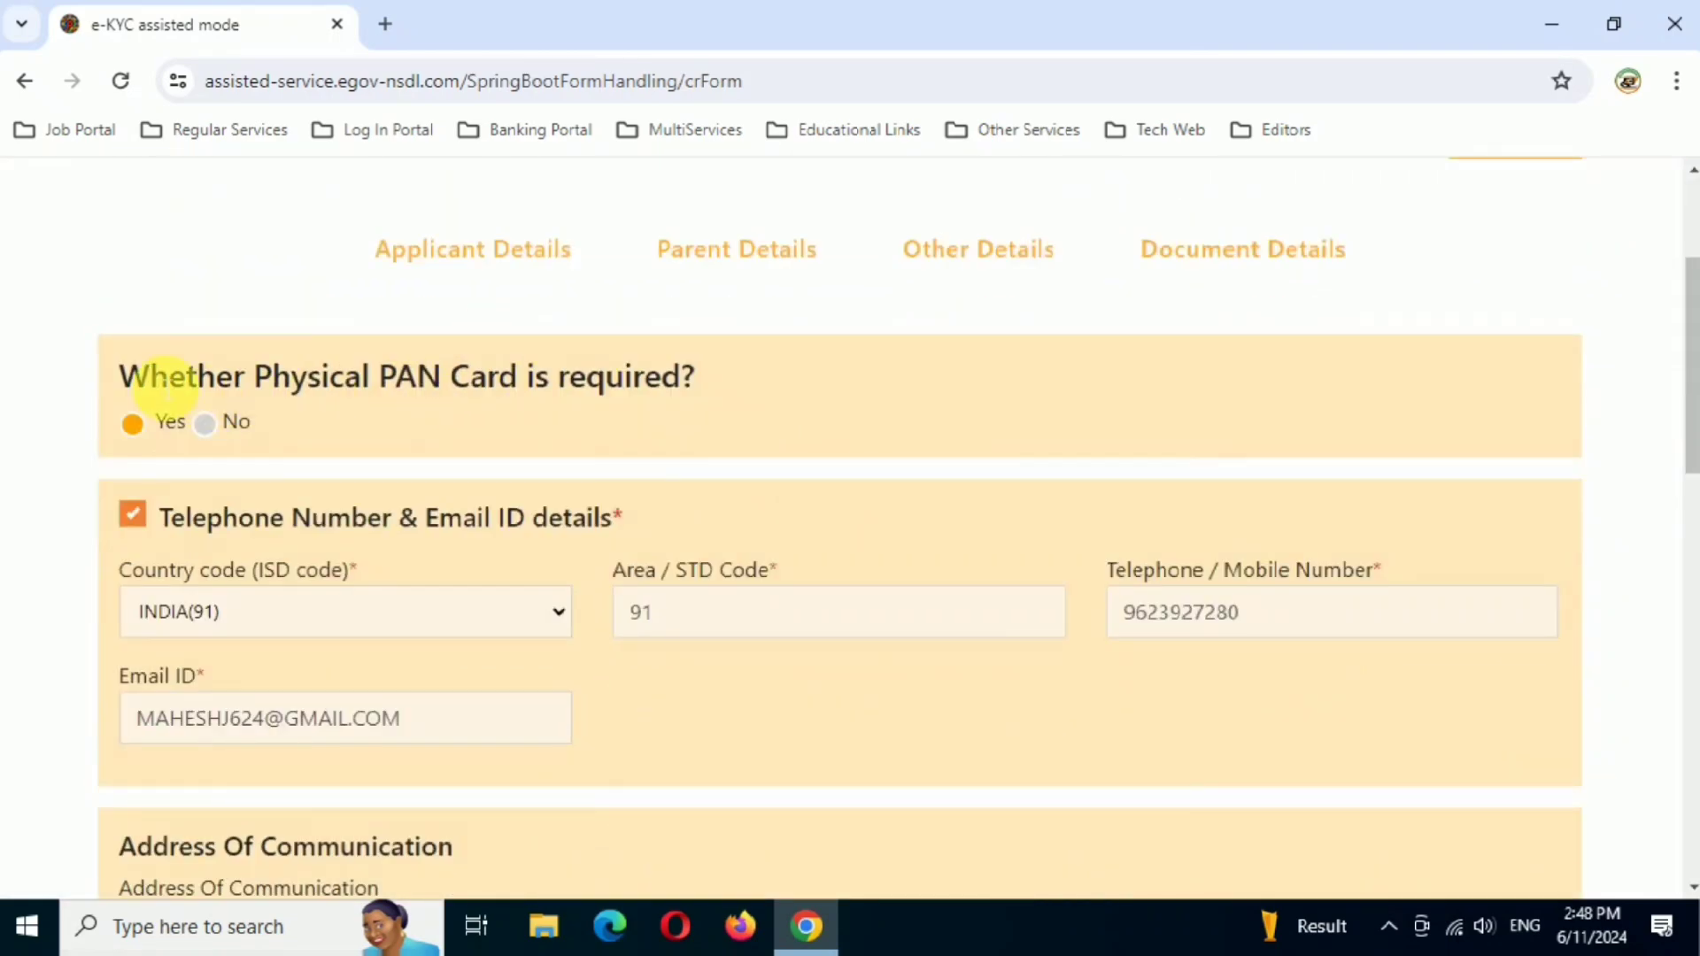
# Step: Review the Other Details page, including the physical PAN card question, and proceed to Document Details
pyautogui.moveTo(124, 376); pyautogui.dragTo(696, 376)
pyautogui.click(701, 401)
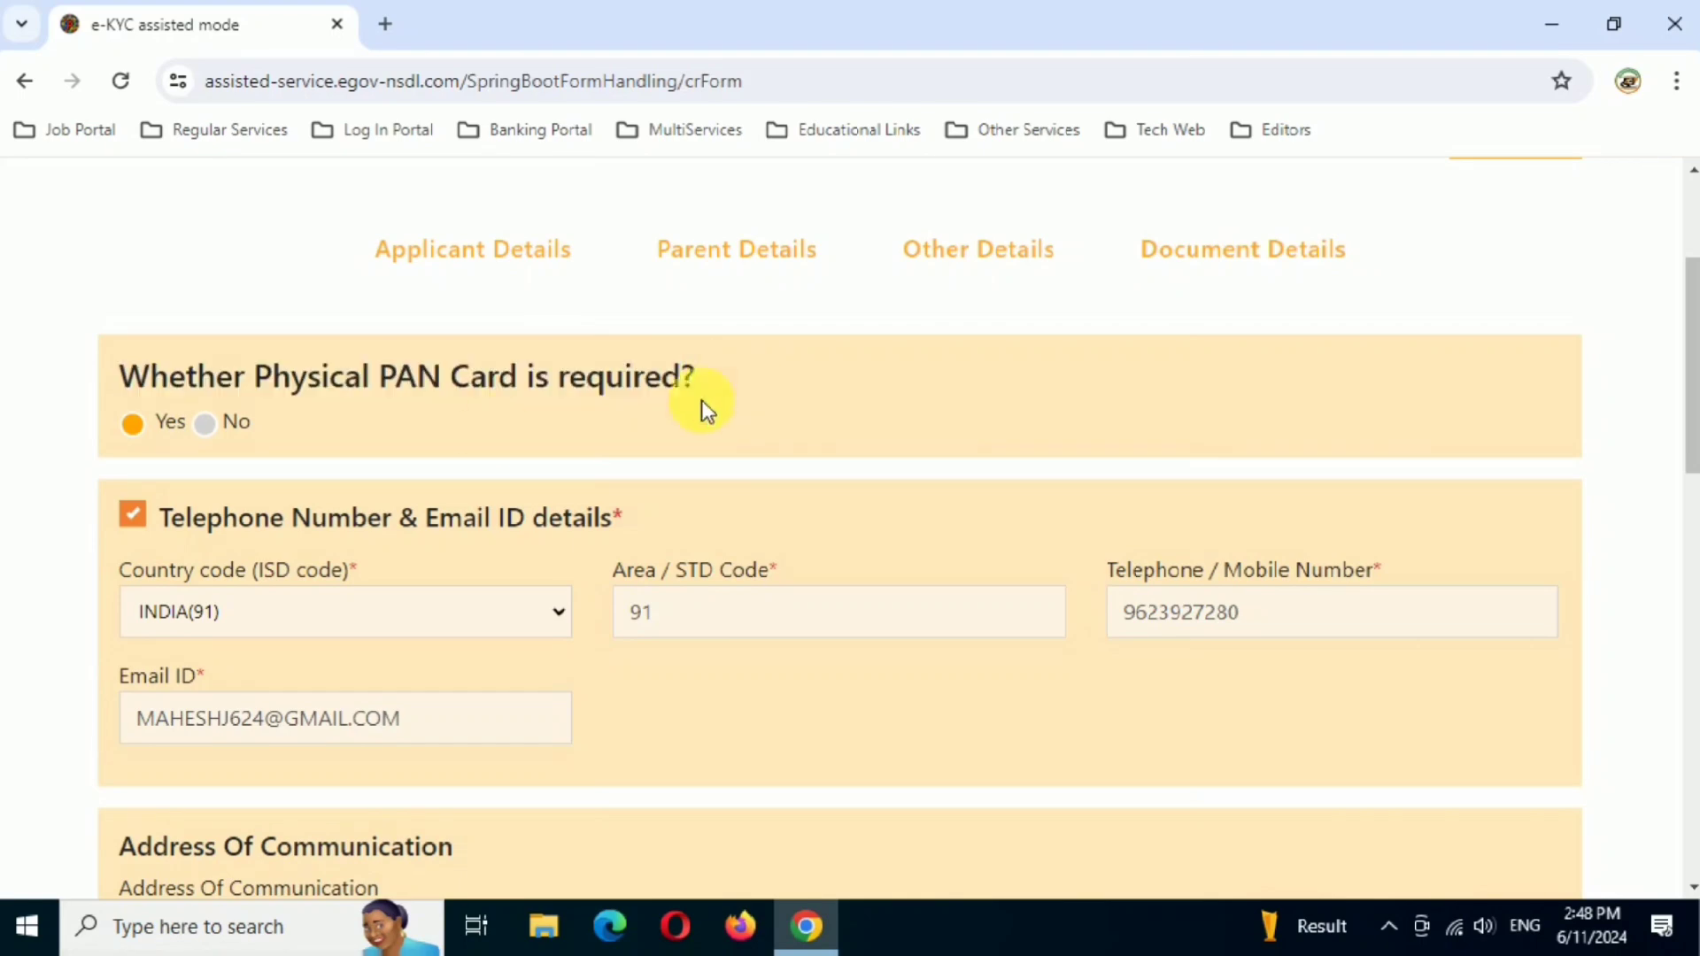
pyautogui.scroll(-4, 115, 446)
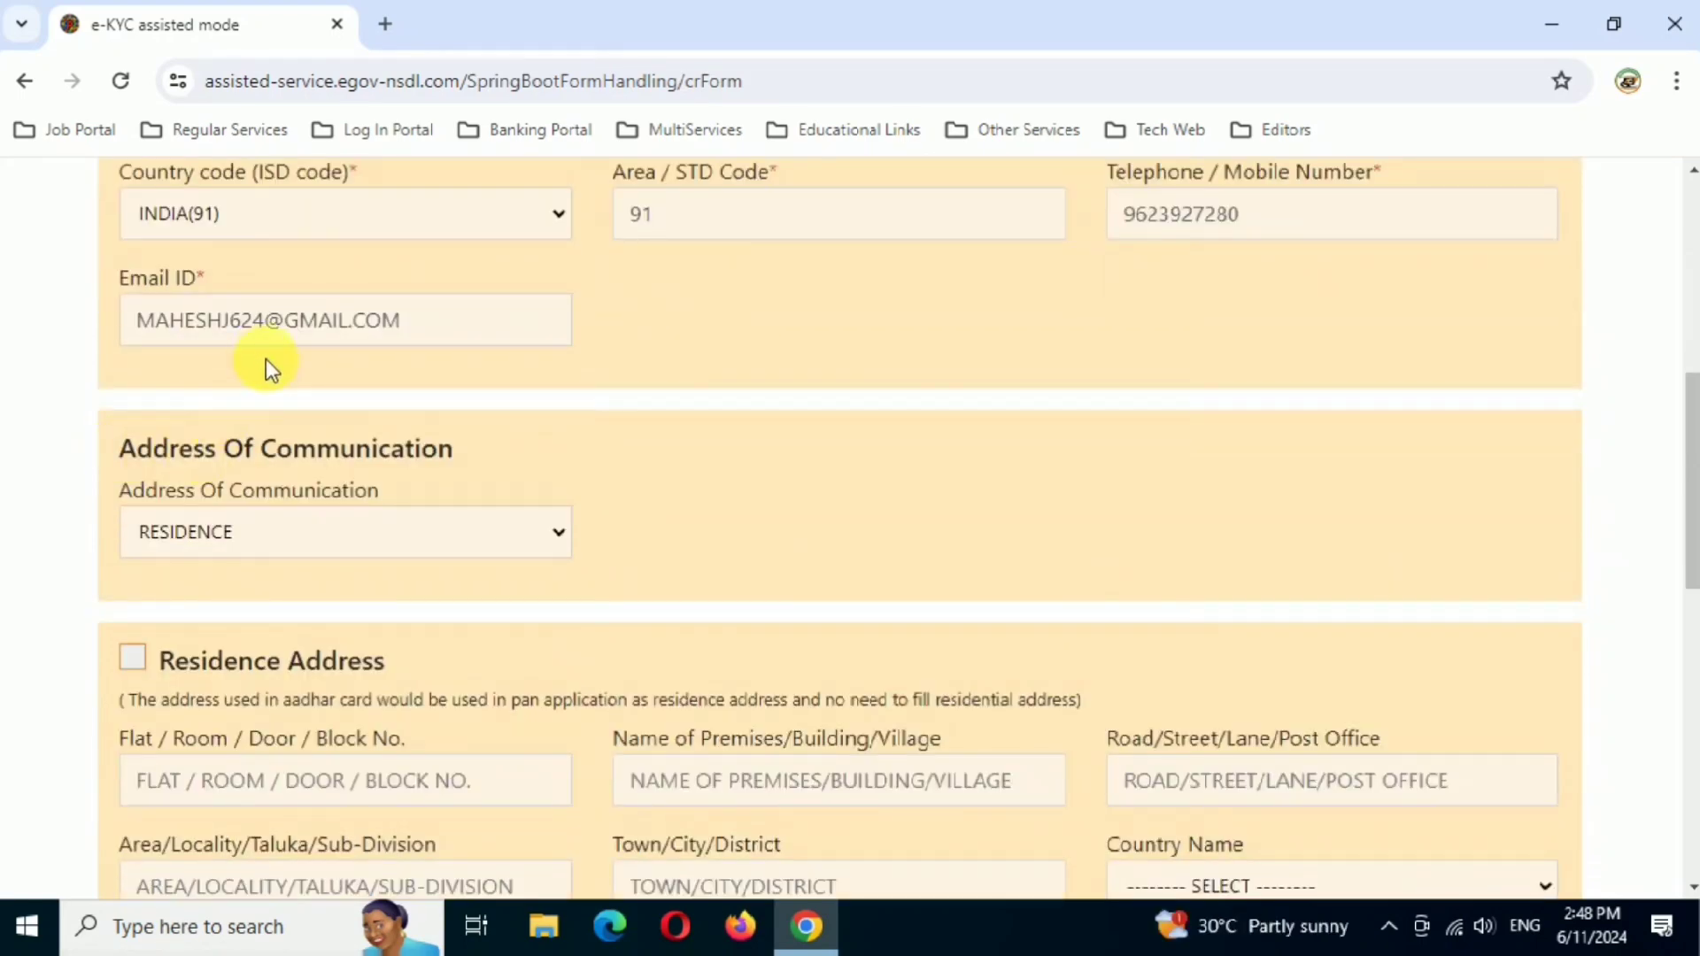
pyautogui.scroll(-3, 265, 363)
pyautogui.scroll(-8, 279, 395)
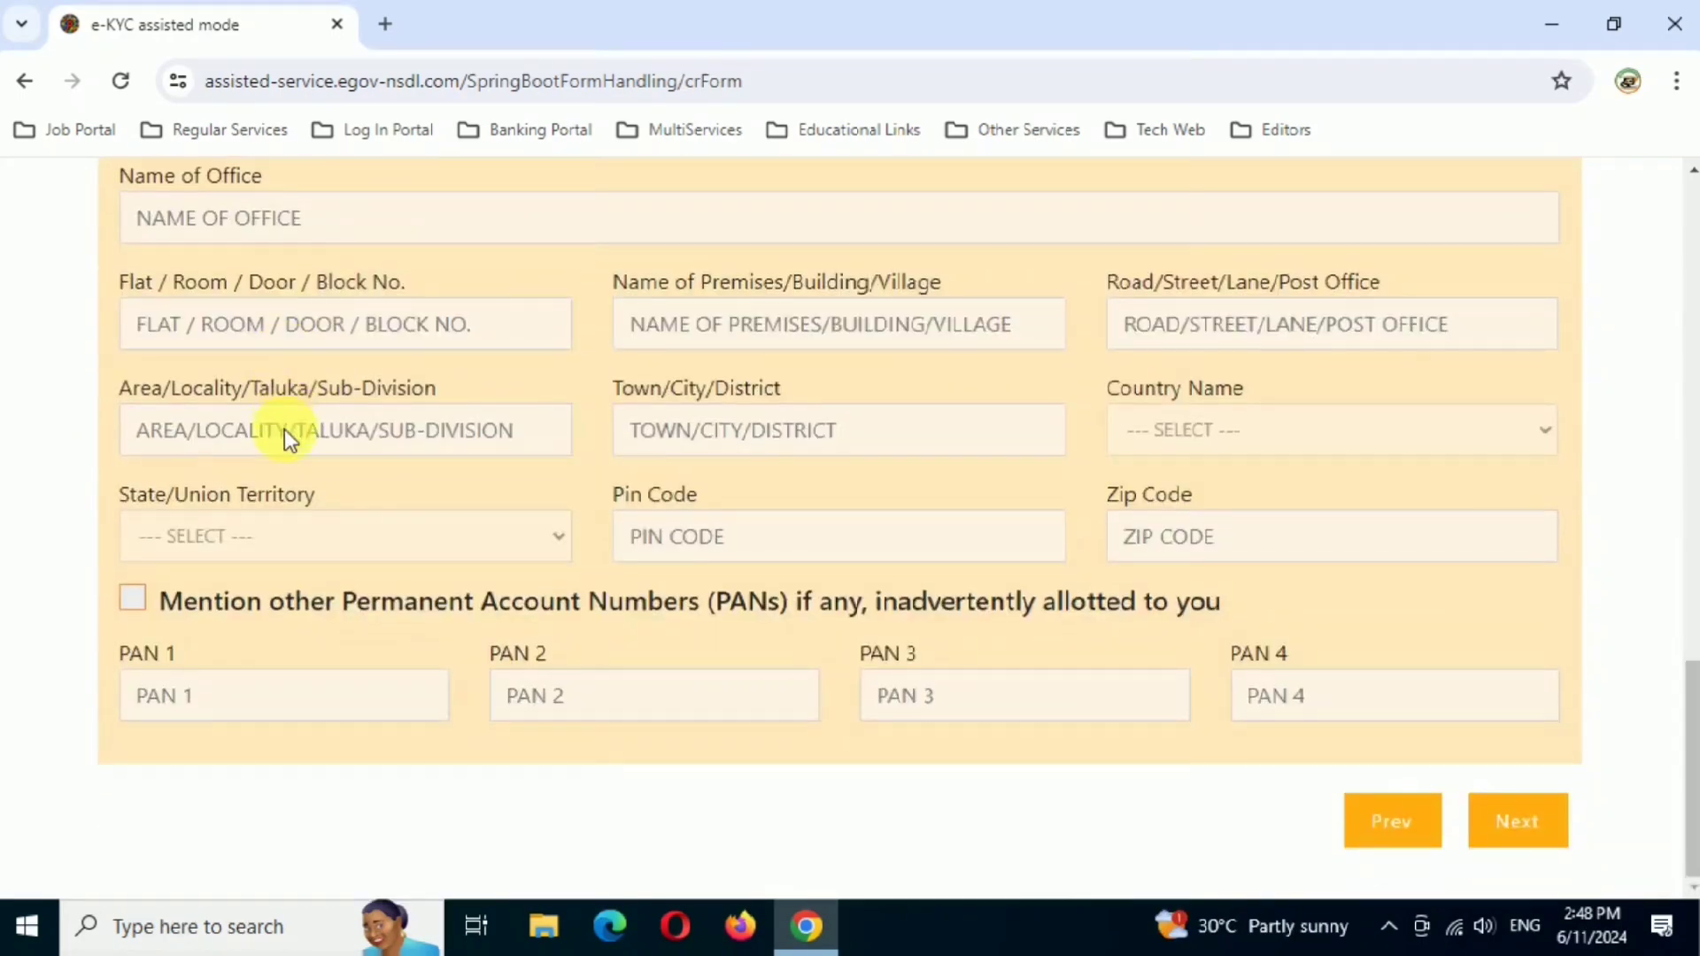
pyautogui.scroll(18, 82, 443)
pyautogui.scroll(-15, 778, 425)
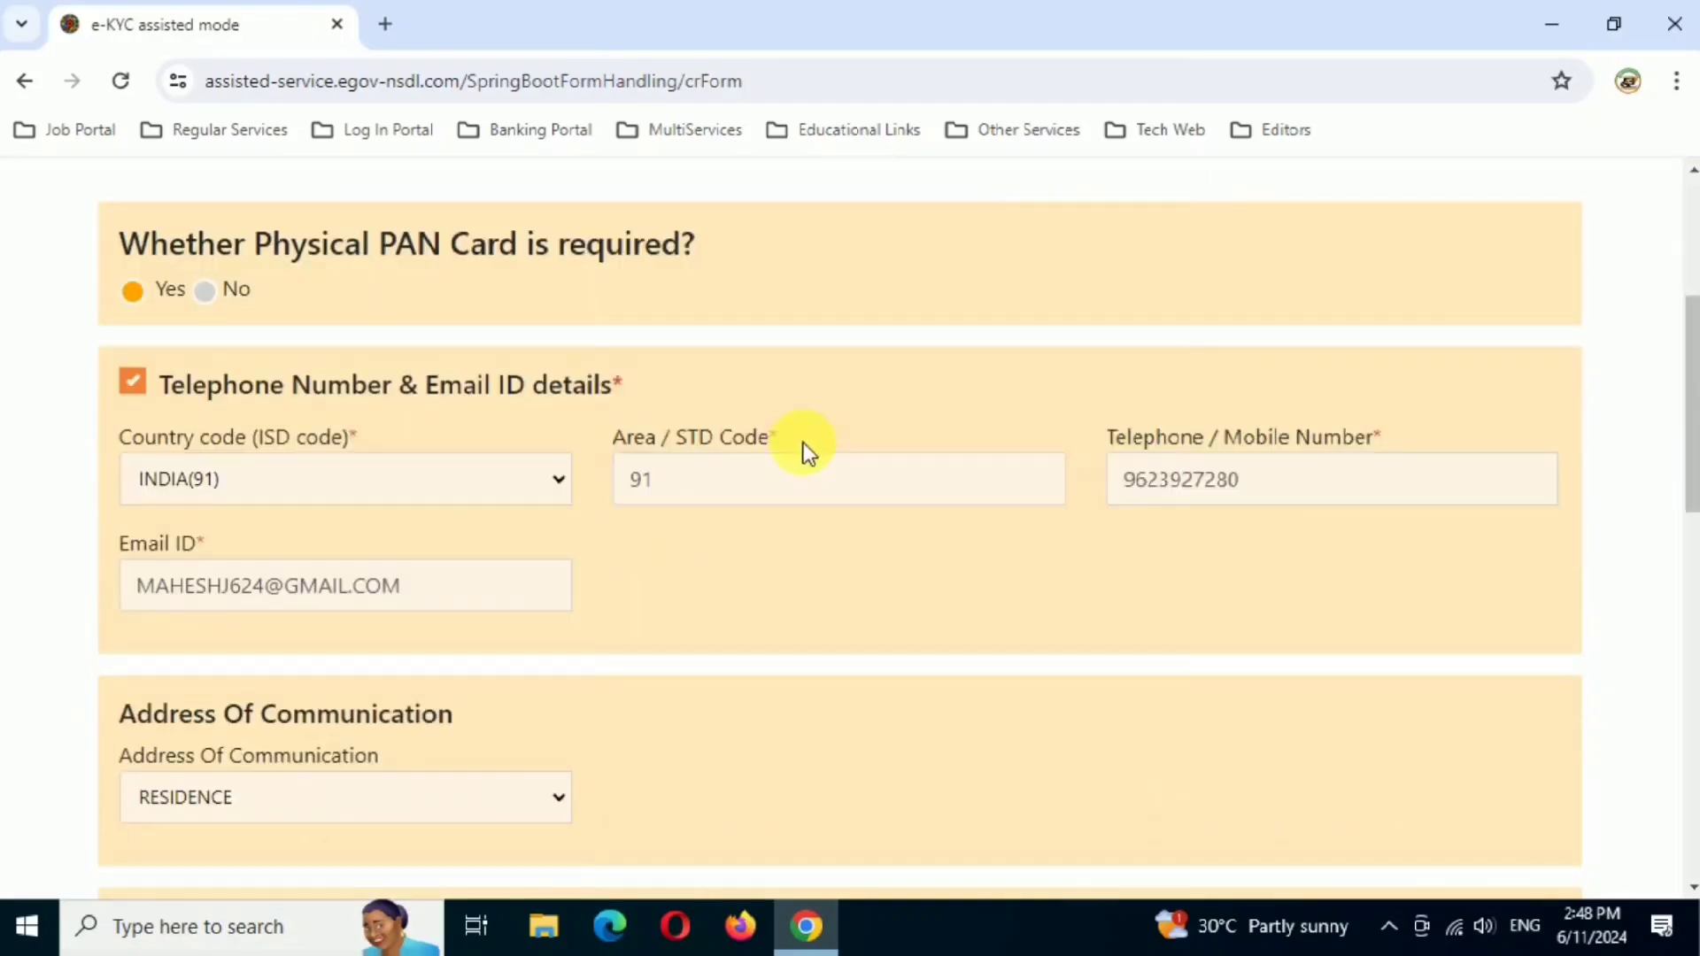
pyautogui.scroll(-4, 804, 453)
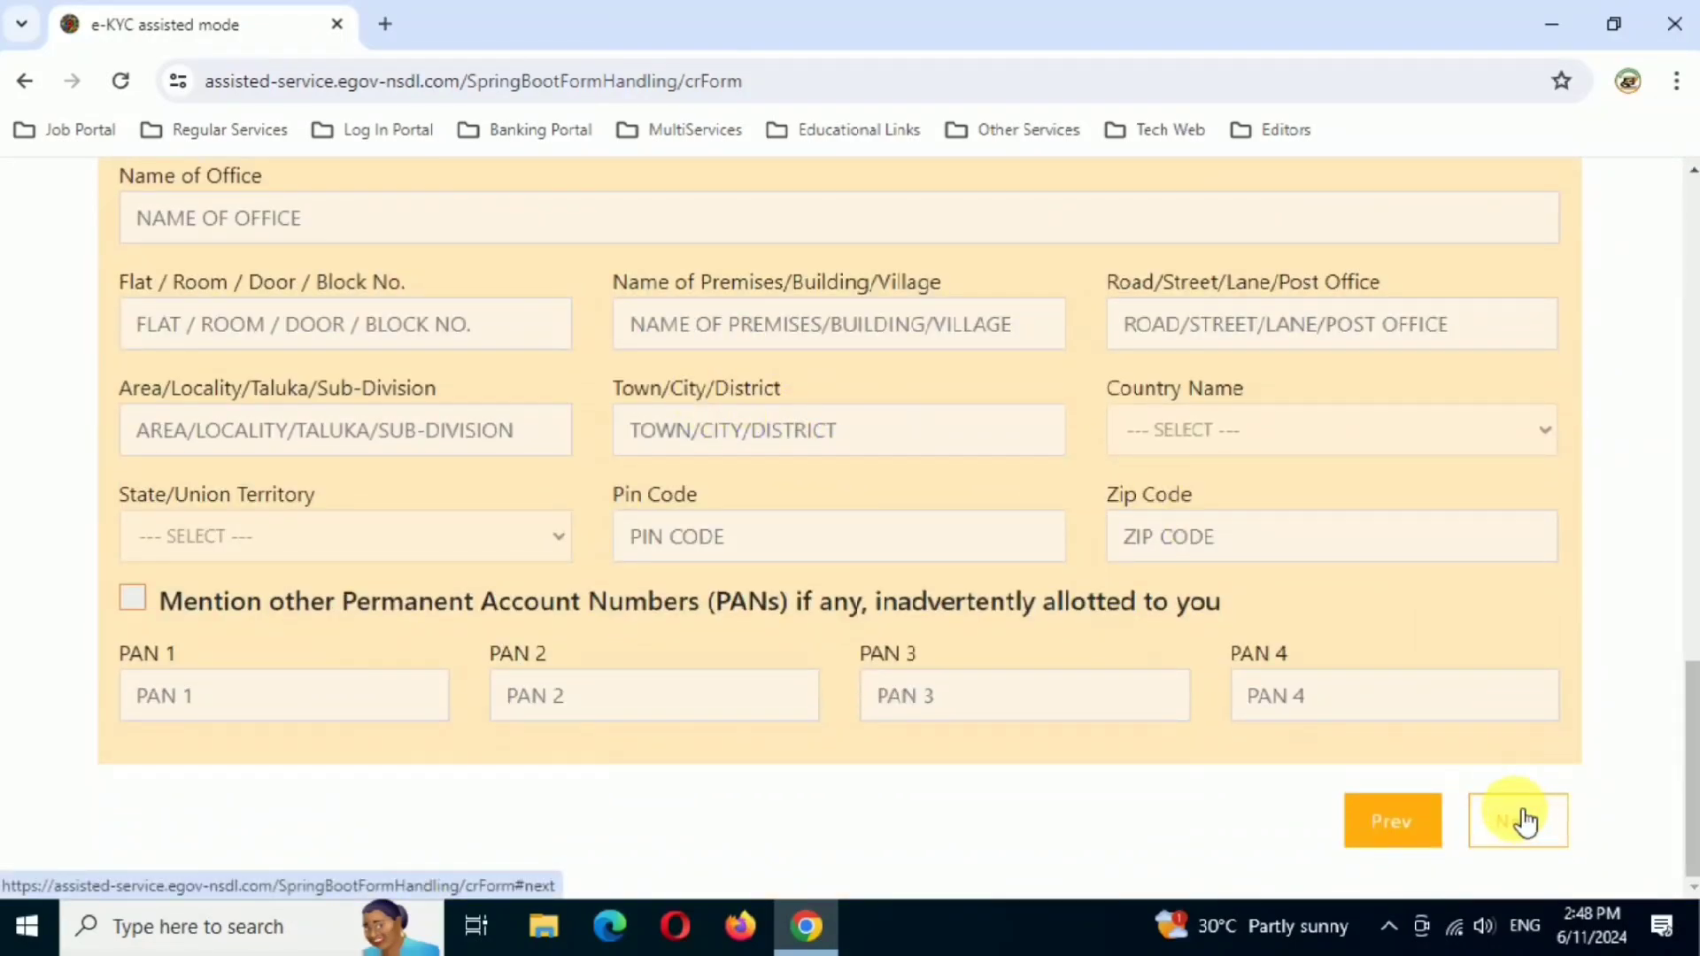
pyautogui.scroll(12, 1523, 820)
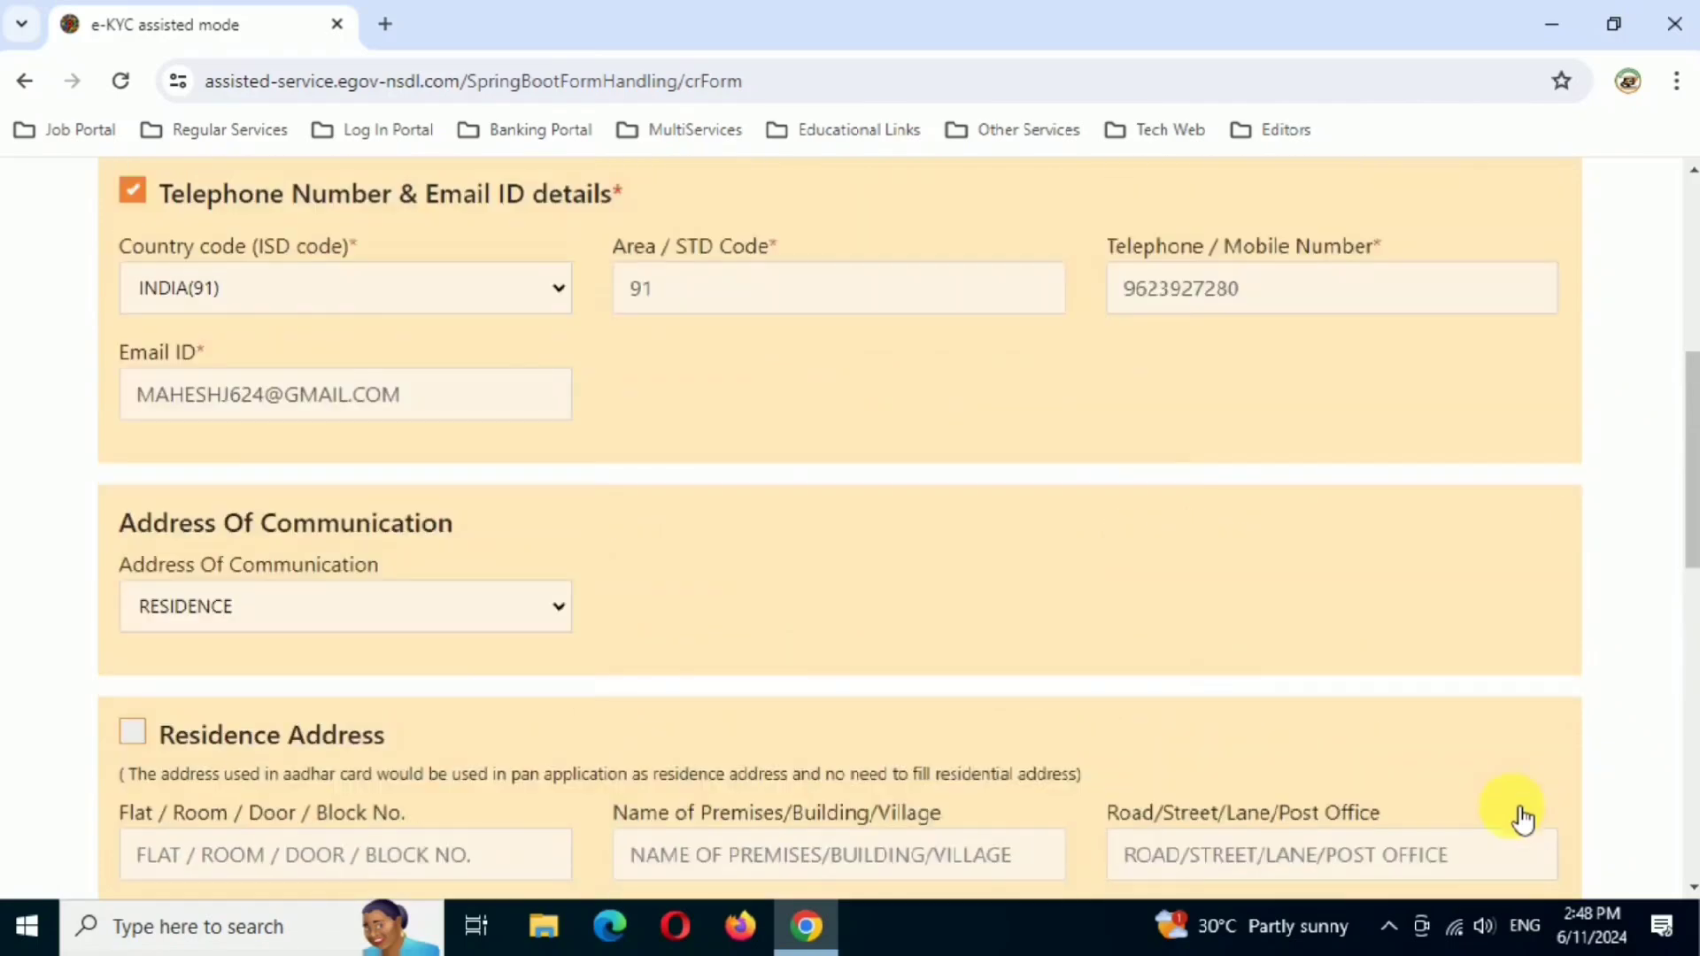
pyautogui.scroll(6, 1511, 810)
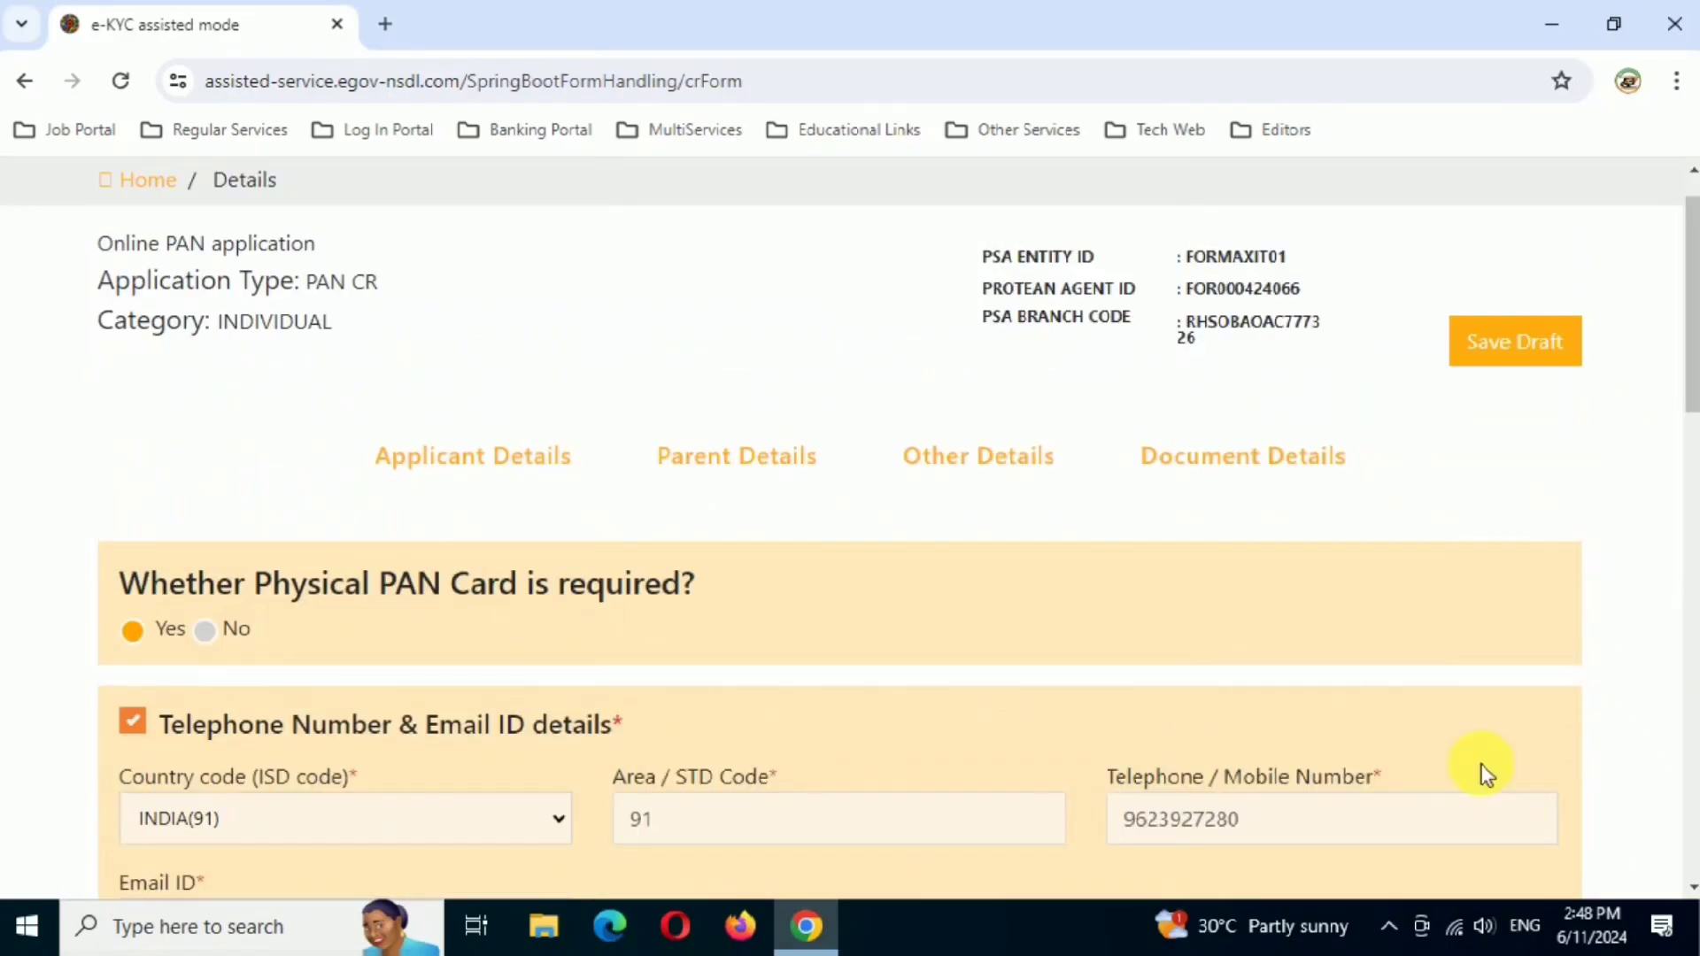
pyautogui.scroll(-18, 1481, 788)
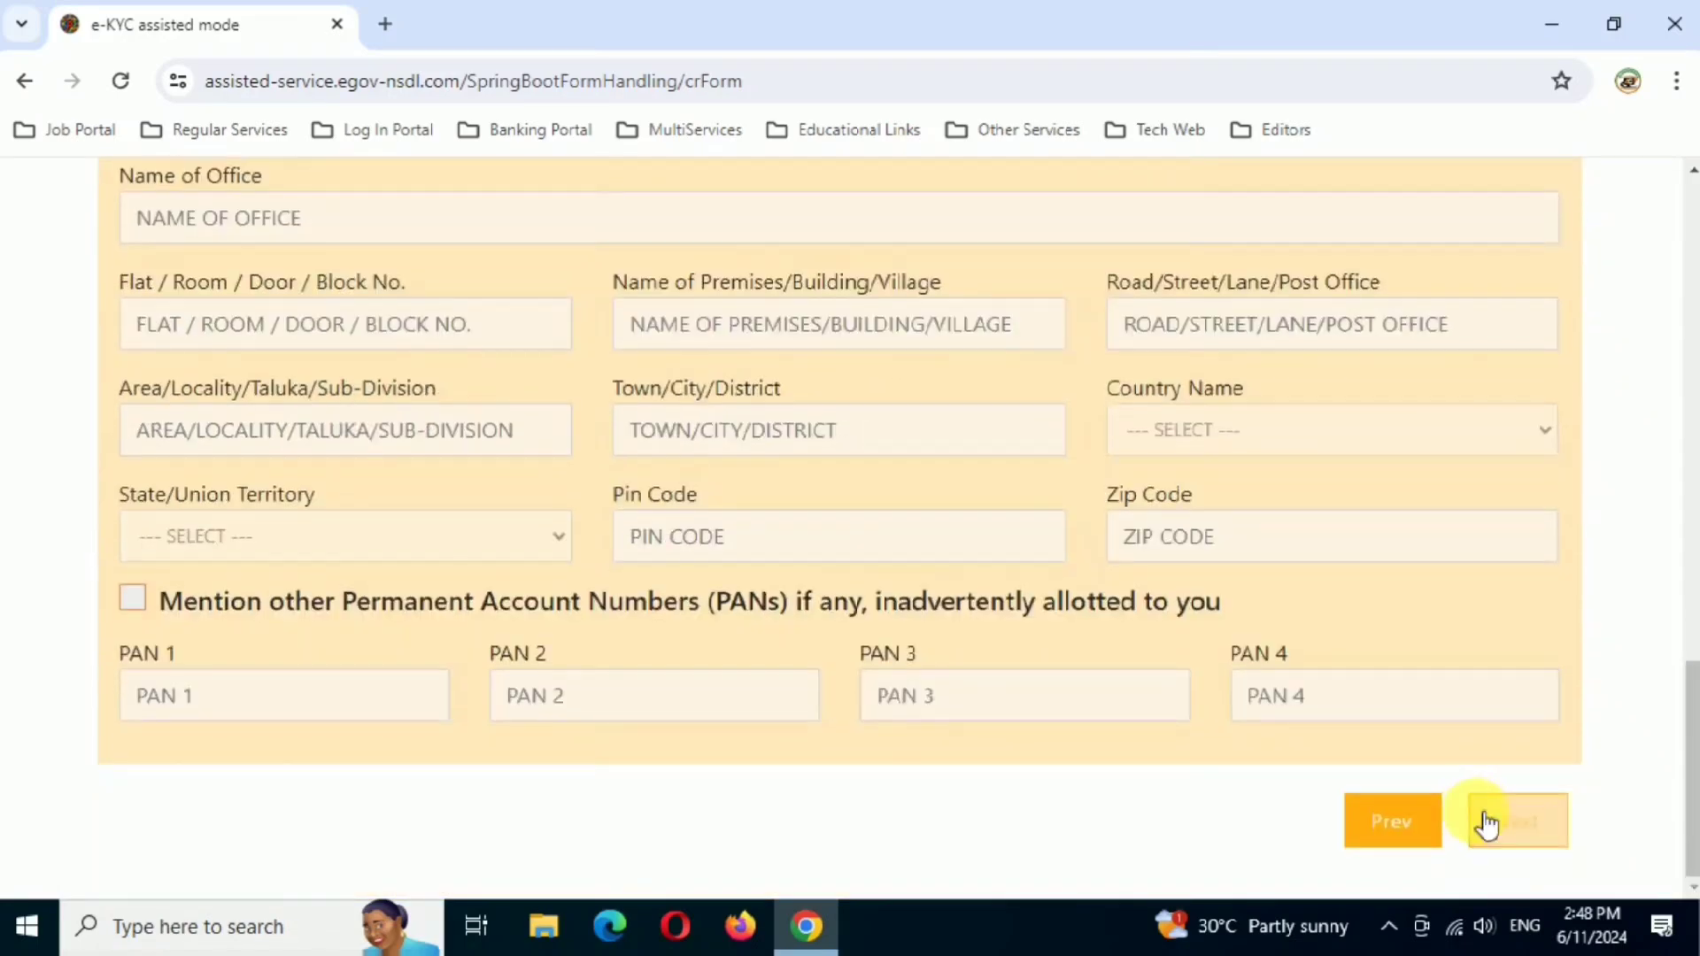
pyautogui.click(1506, 823)
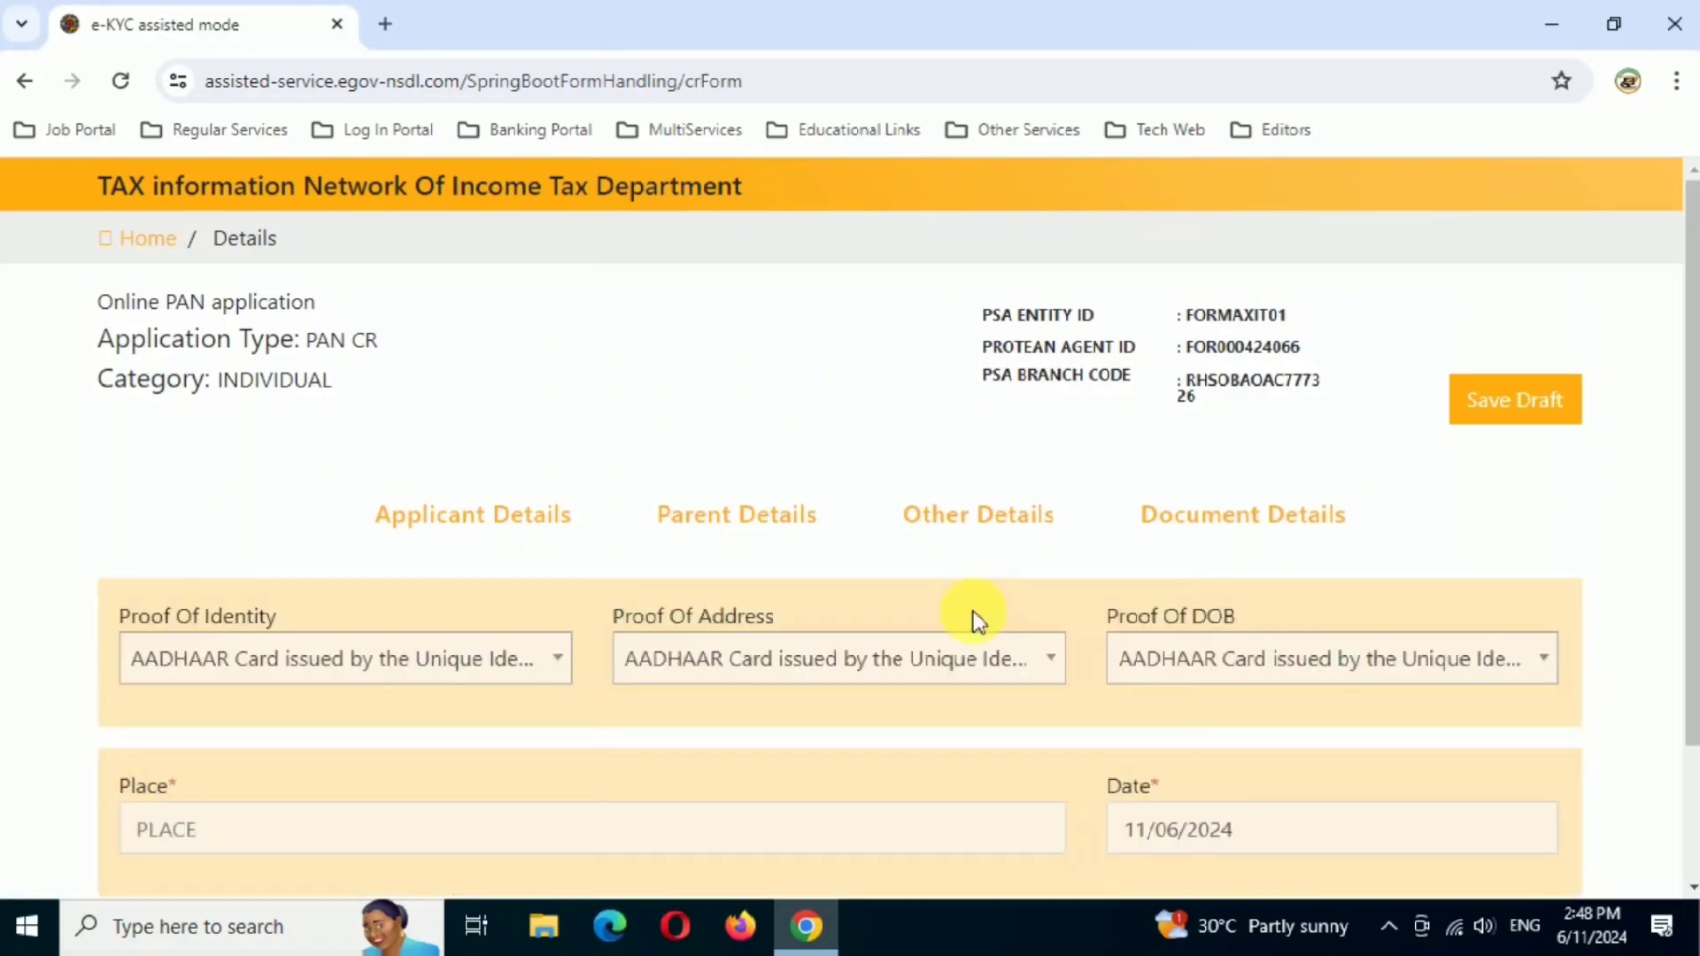
# Step: Fill in the place of application as AKOLE and submit the form
pyautogui.scroll(-2, 966, 618)
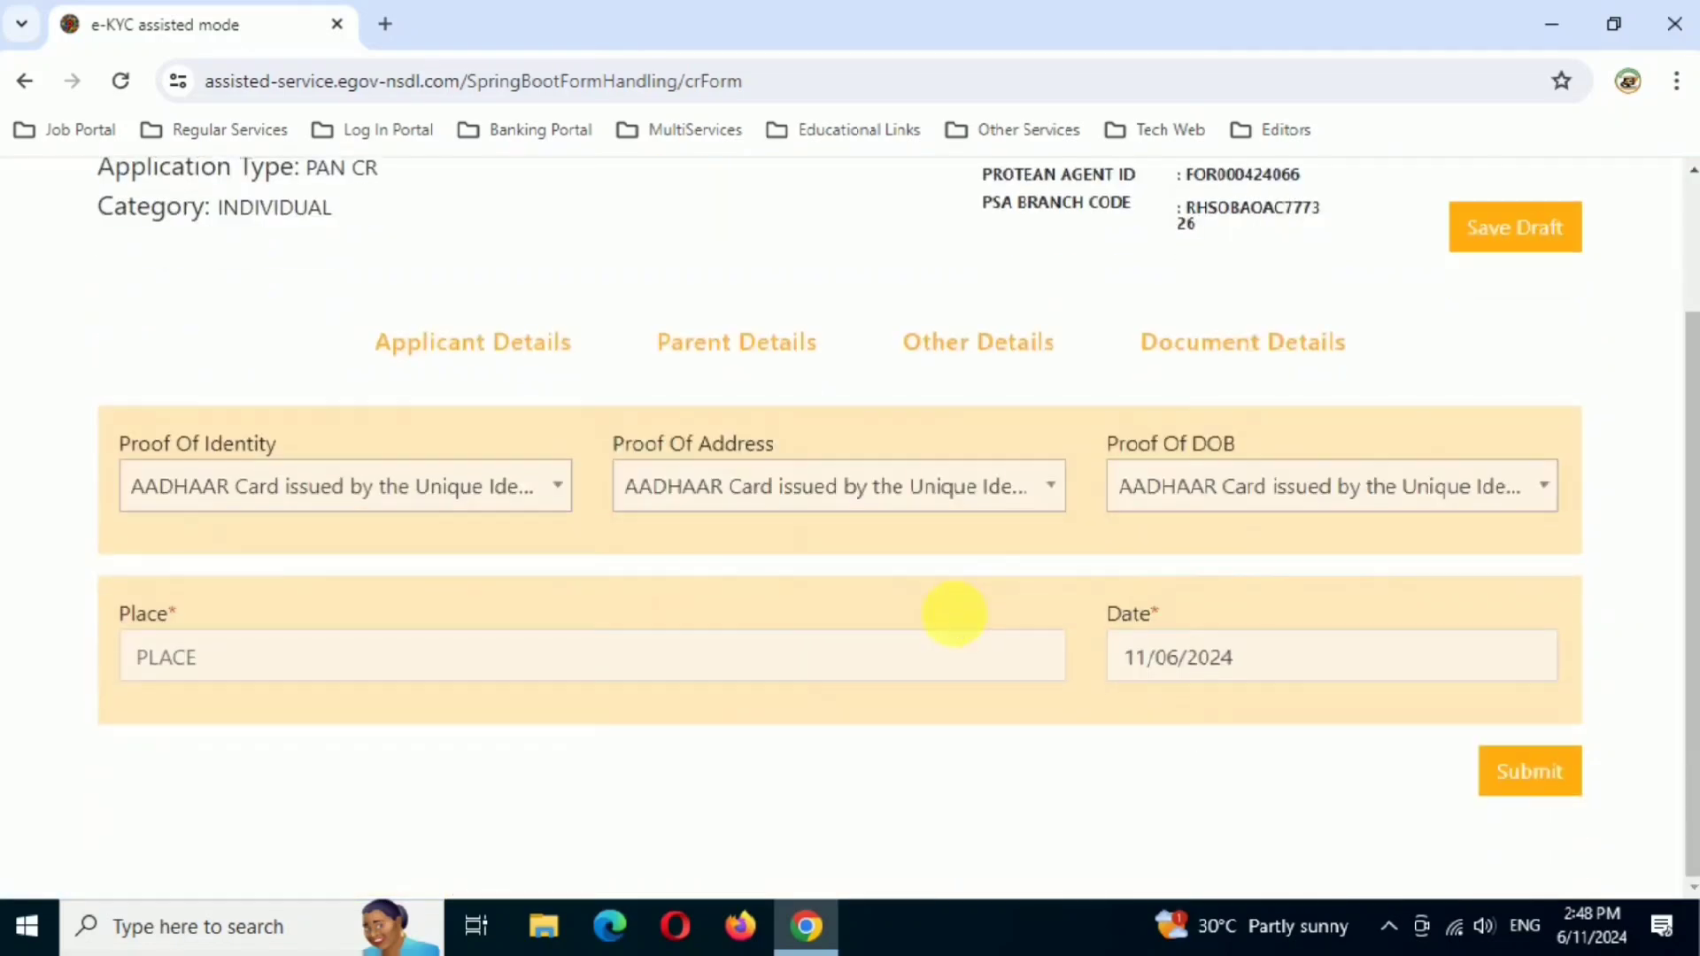
pyautogui.click(582, 663)
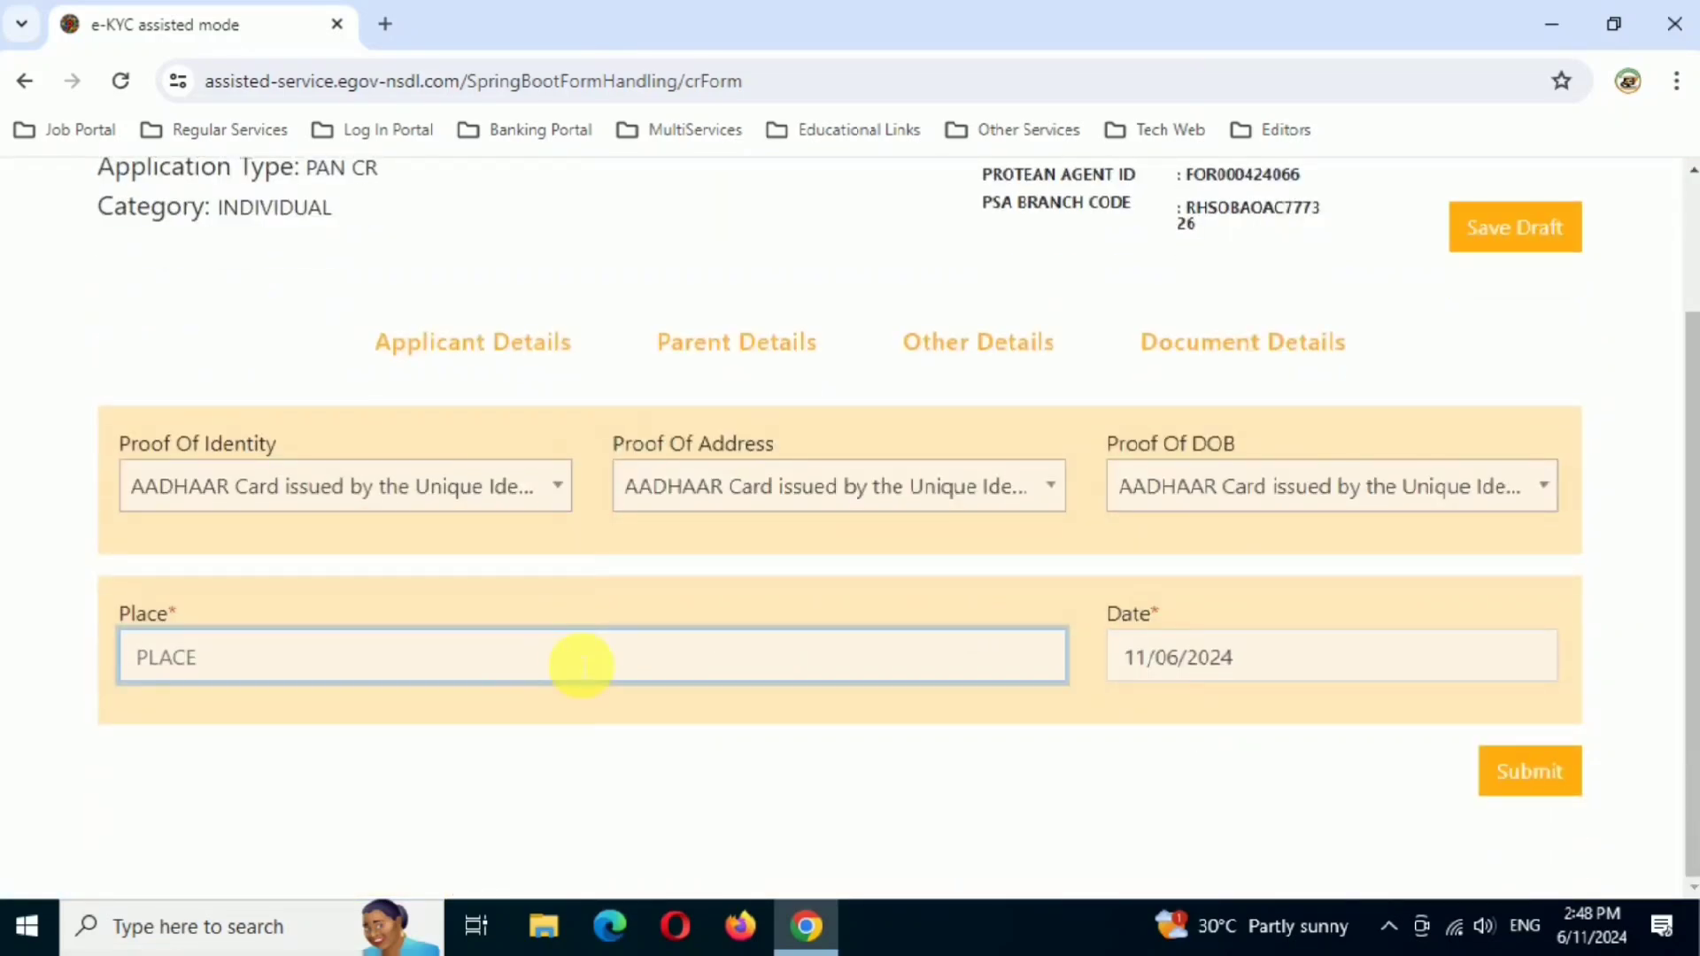
pyautogui.write('AKOLE')
pyautogui.click(1554, 778)
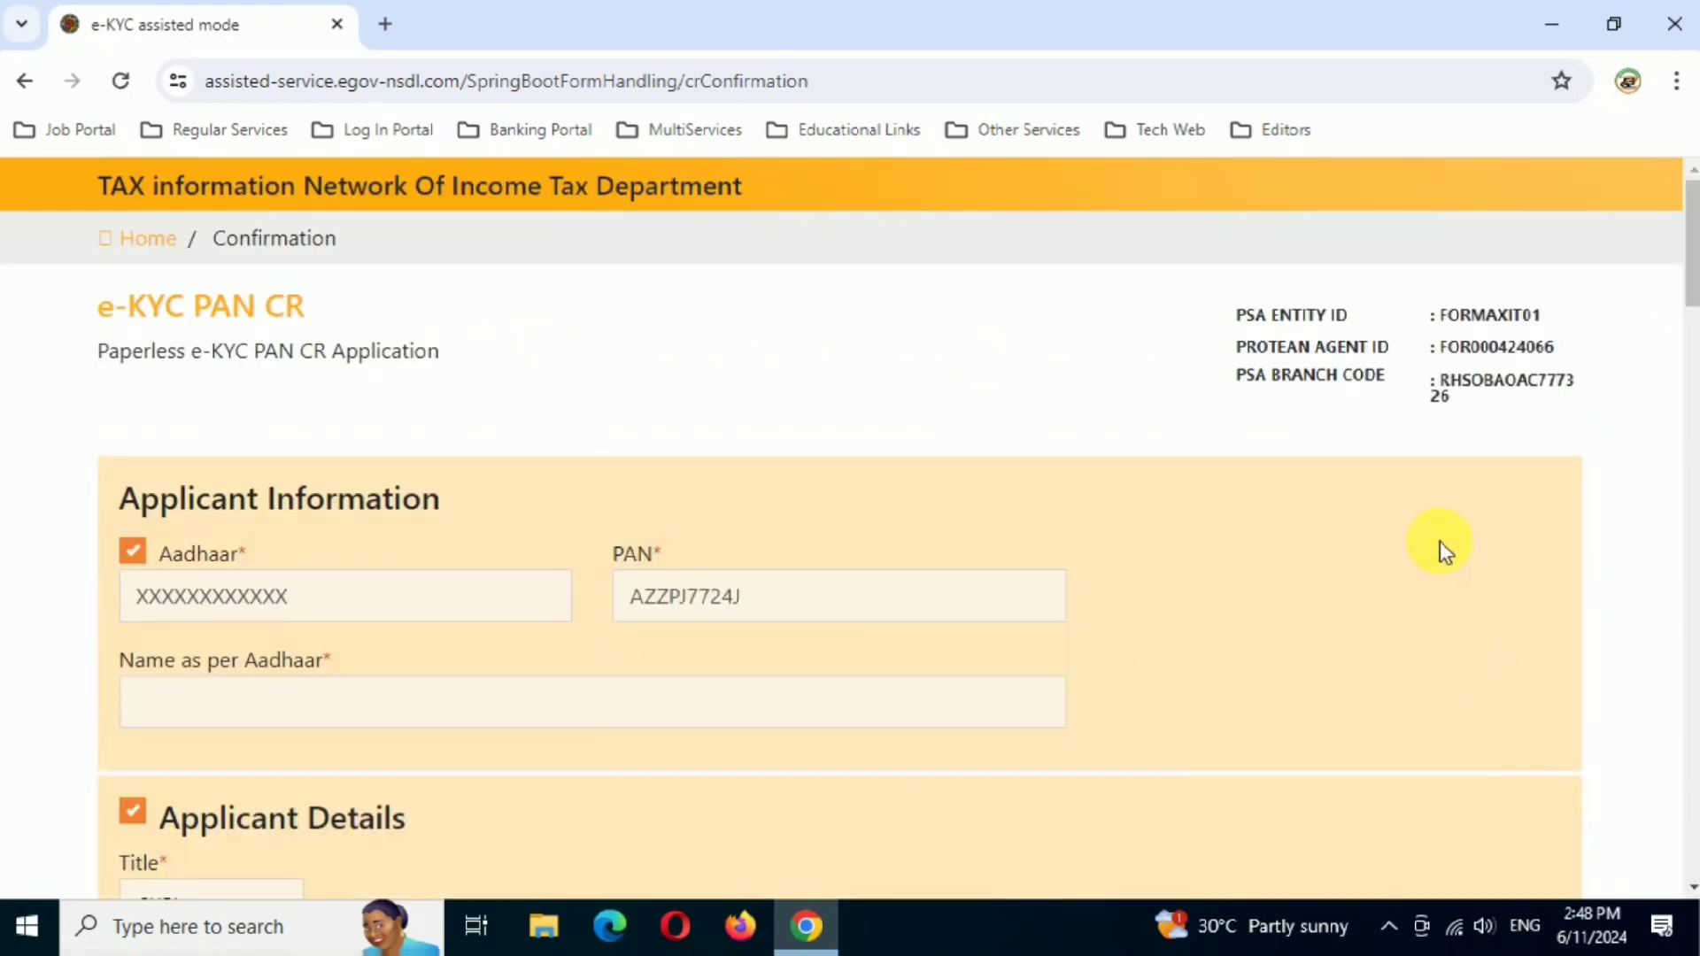
# Step: Review the PAN change details on the confirmation page and confirm them
pyautogui.scroll(-10, 1488, 619)
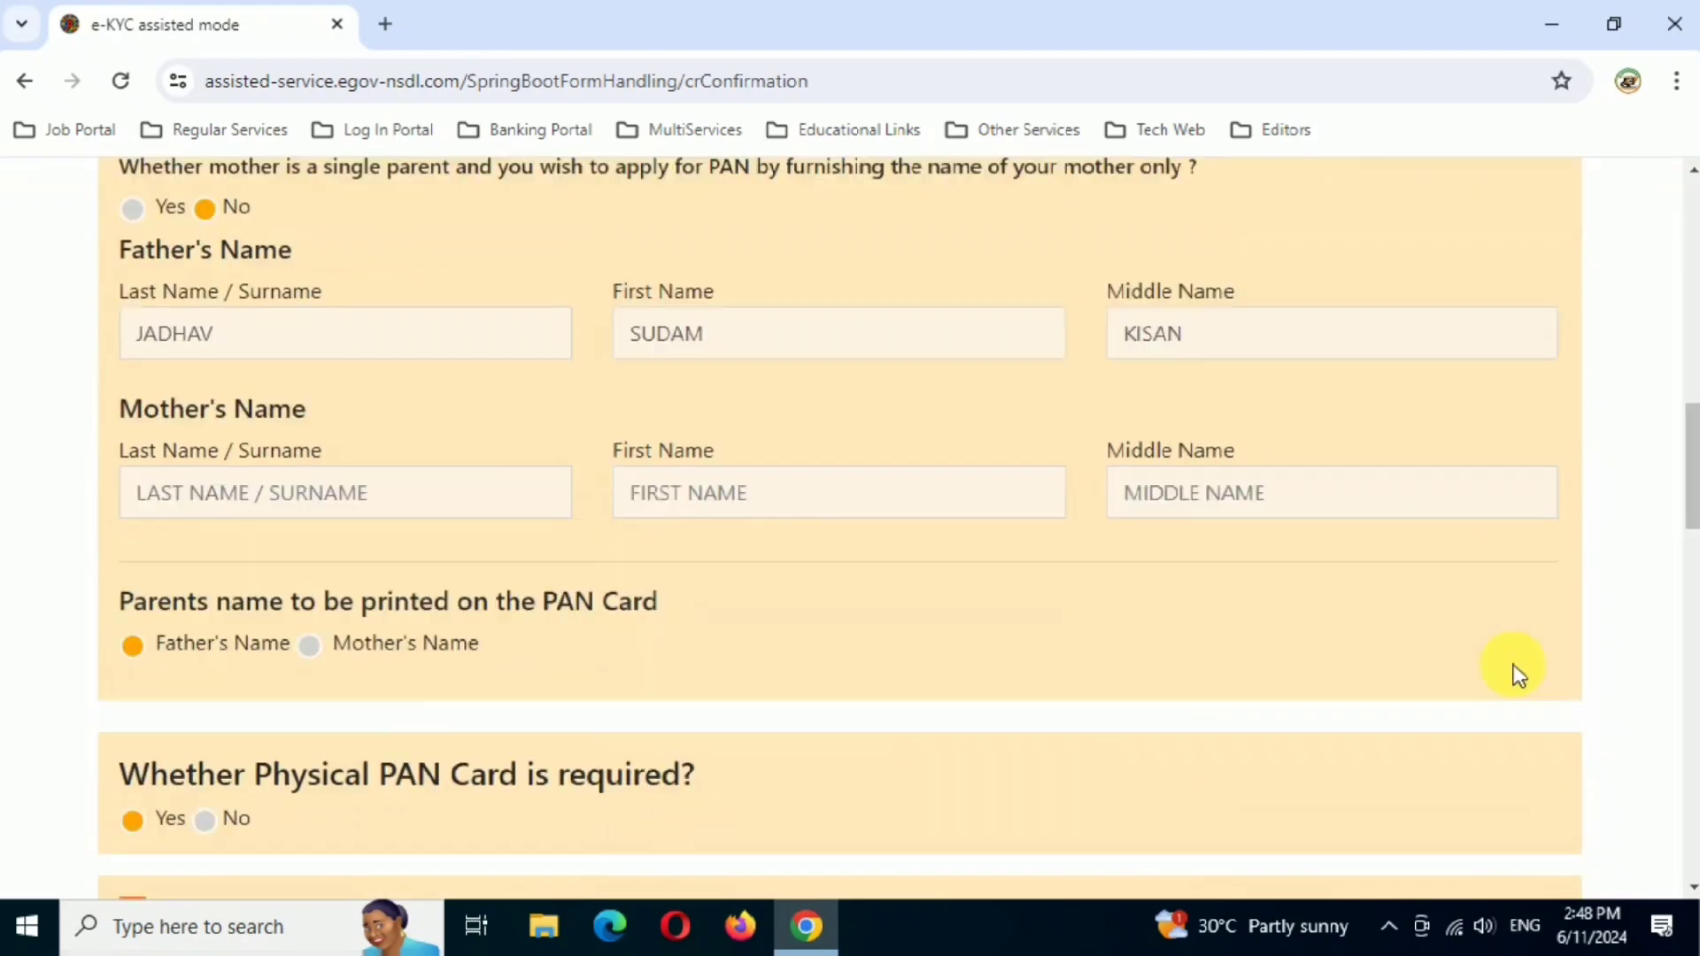
pyautogui.scroll(-10, 1516, 670)
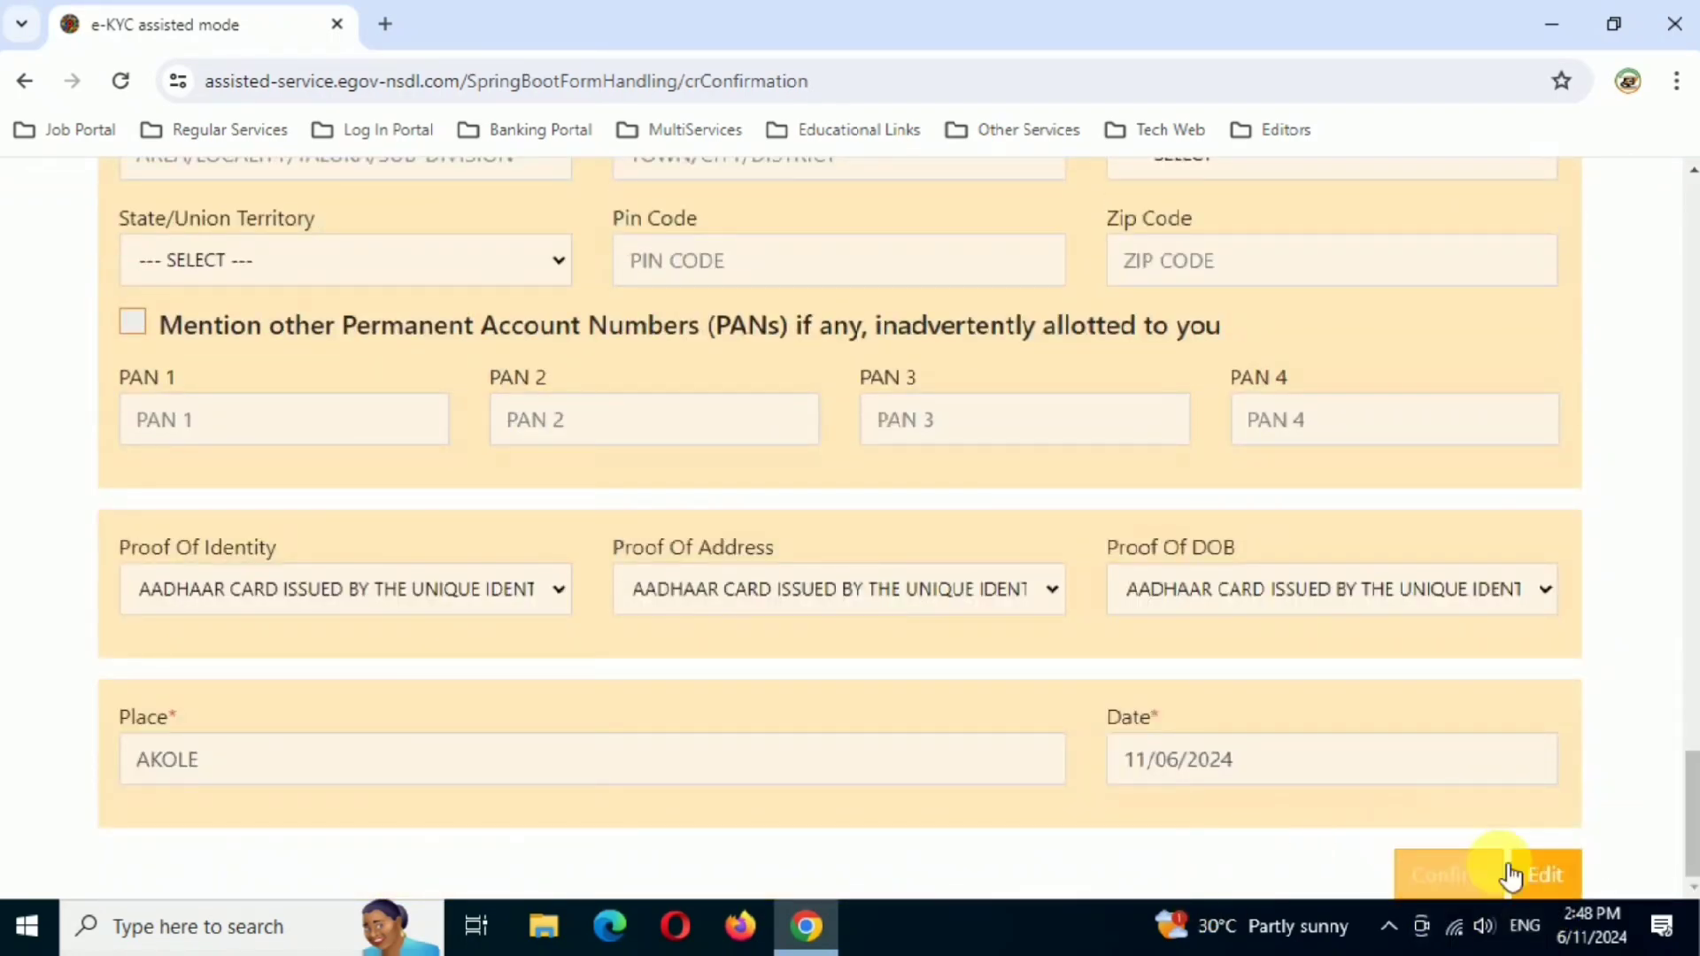
pyautogui.click(1452, 876)
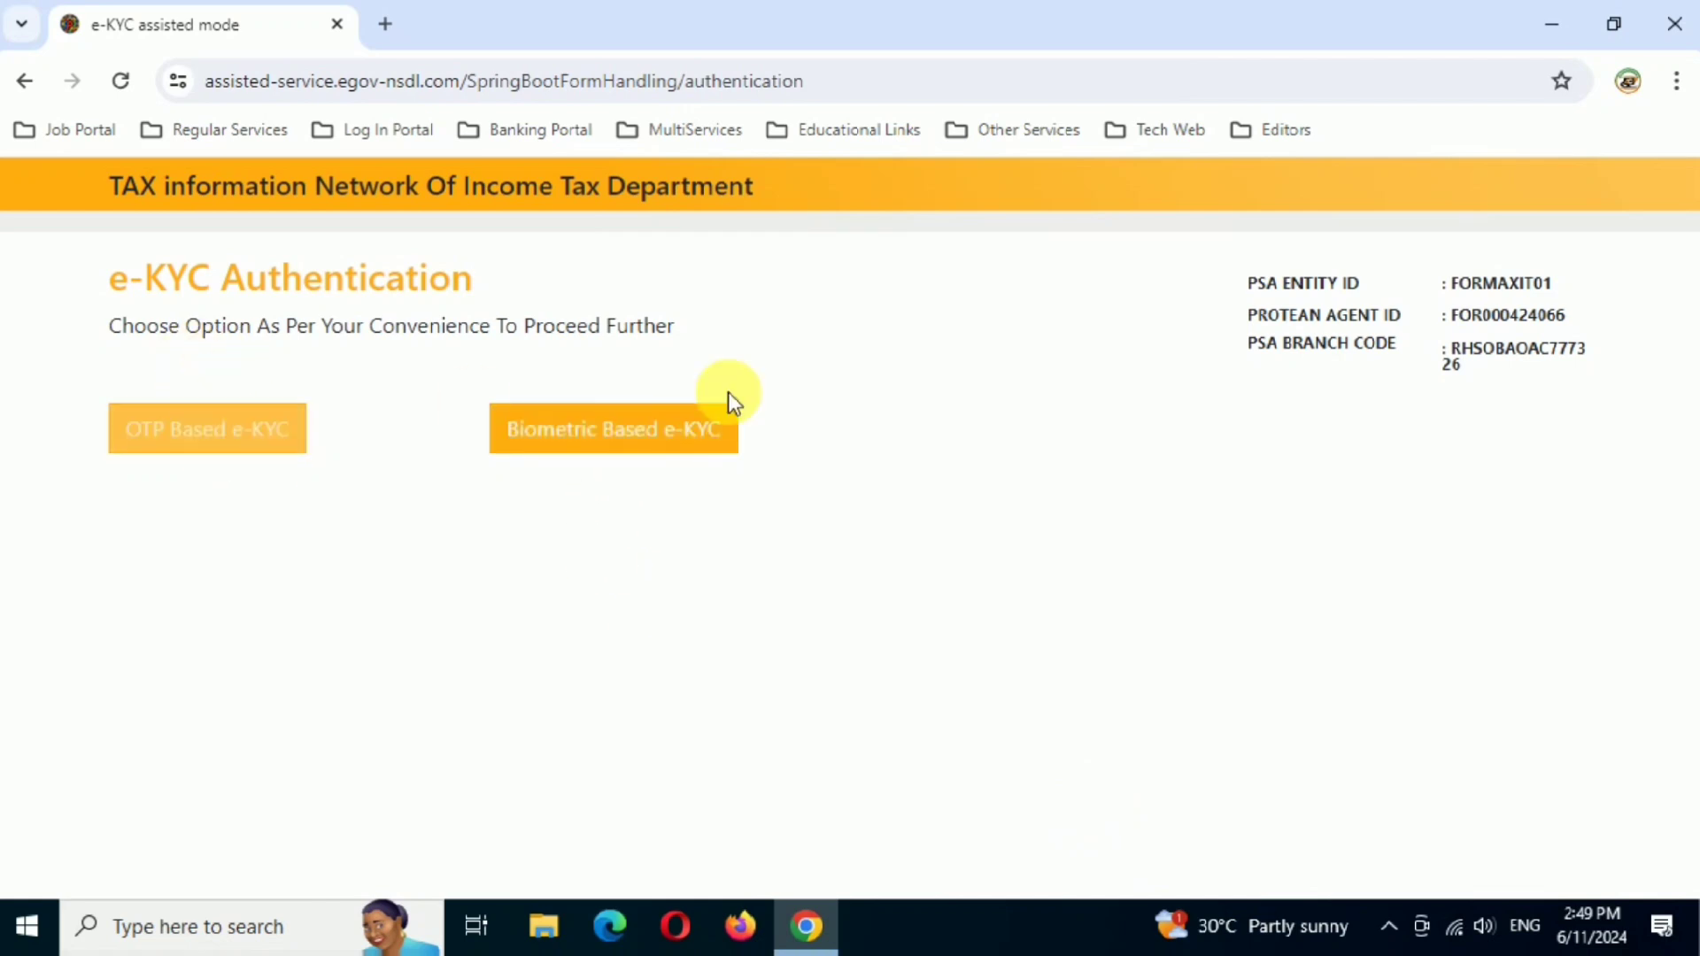
# Step: Authenticate via OTP Based e-KYC using the OTP received on the mobile
pyautogui.click(202, 446)
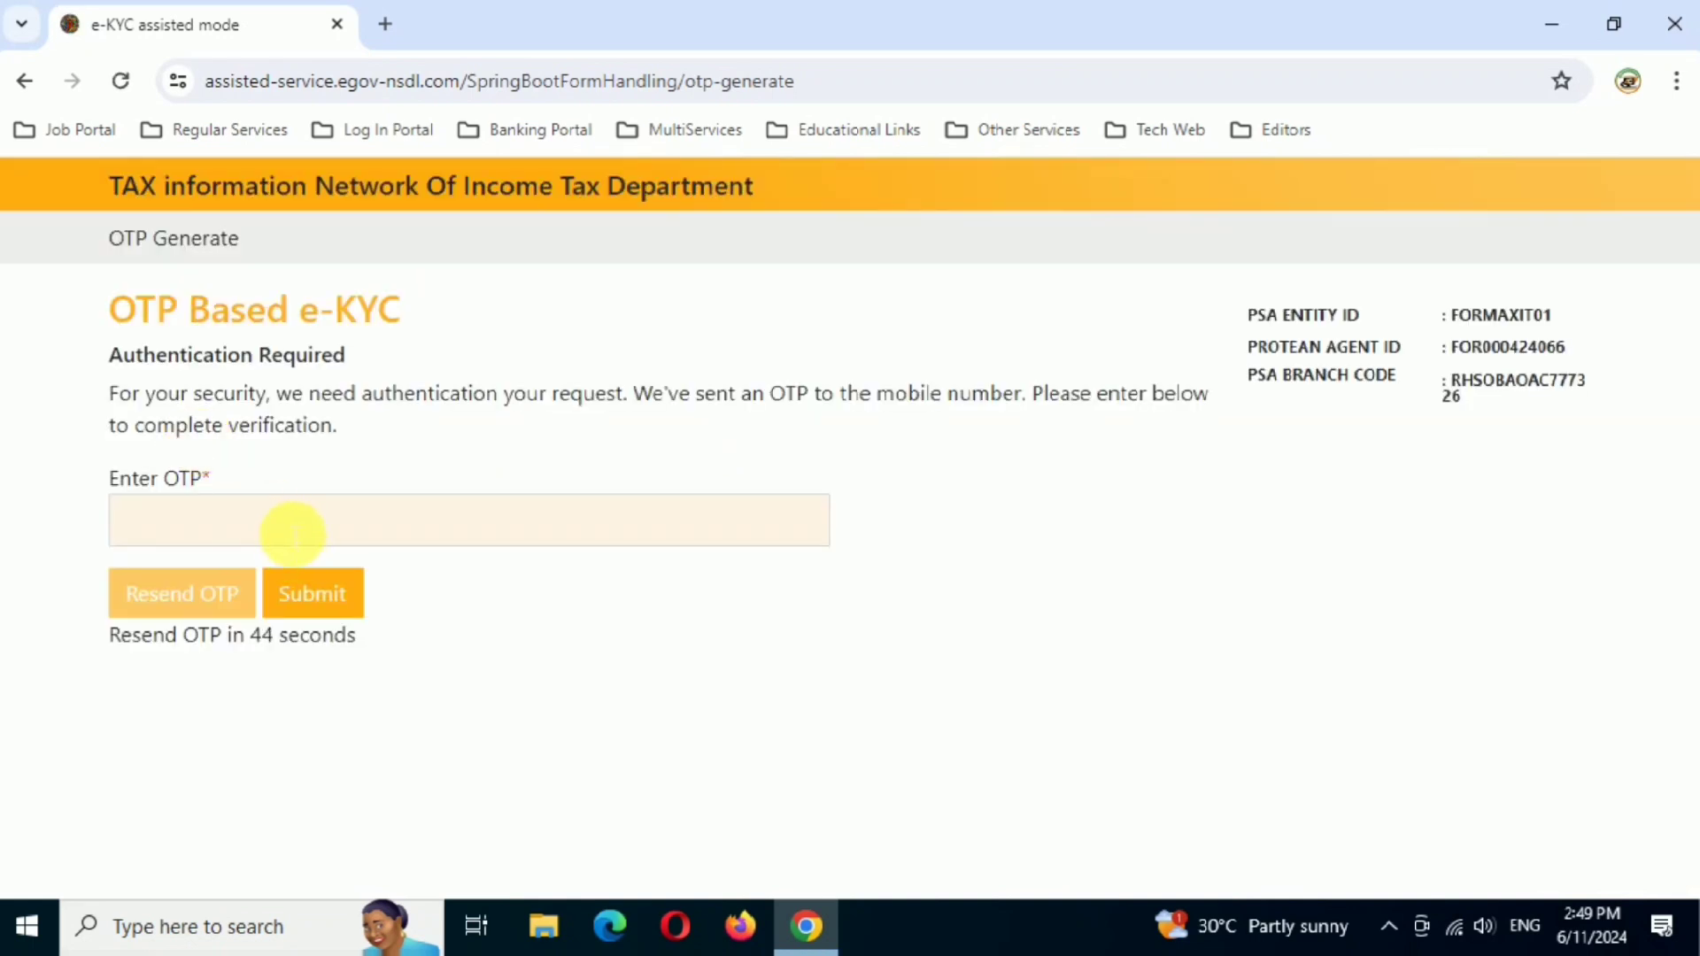
pyautogui.click(293, 534)
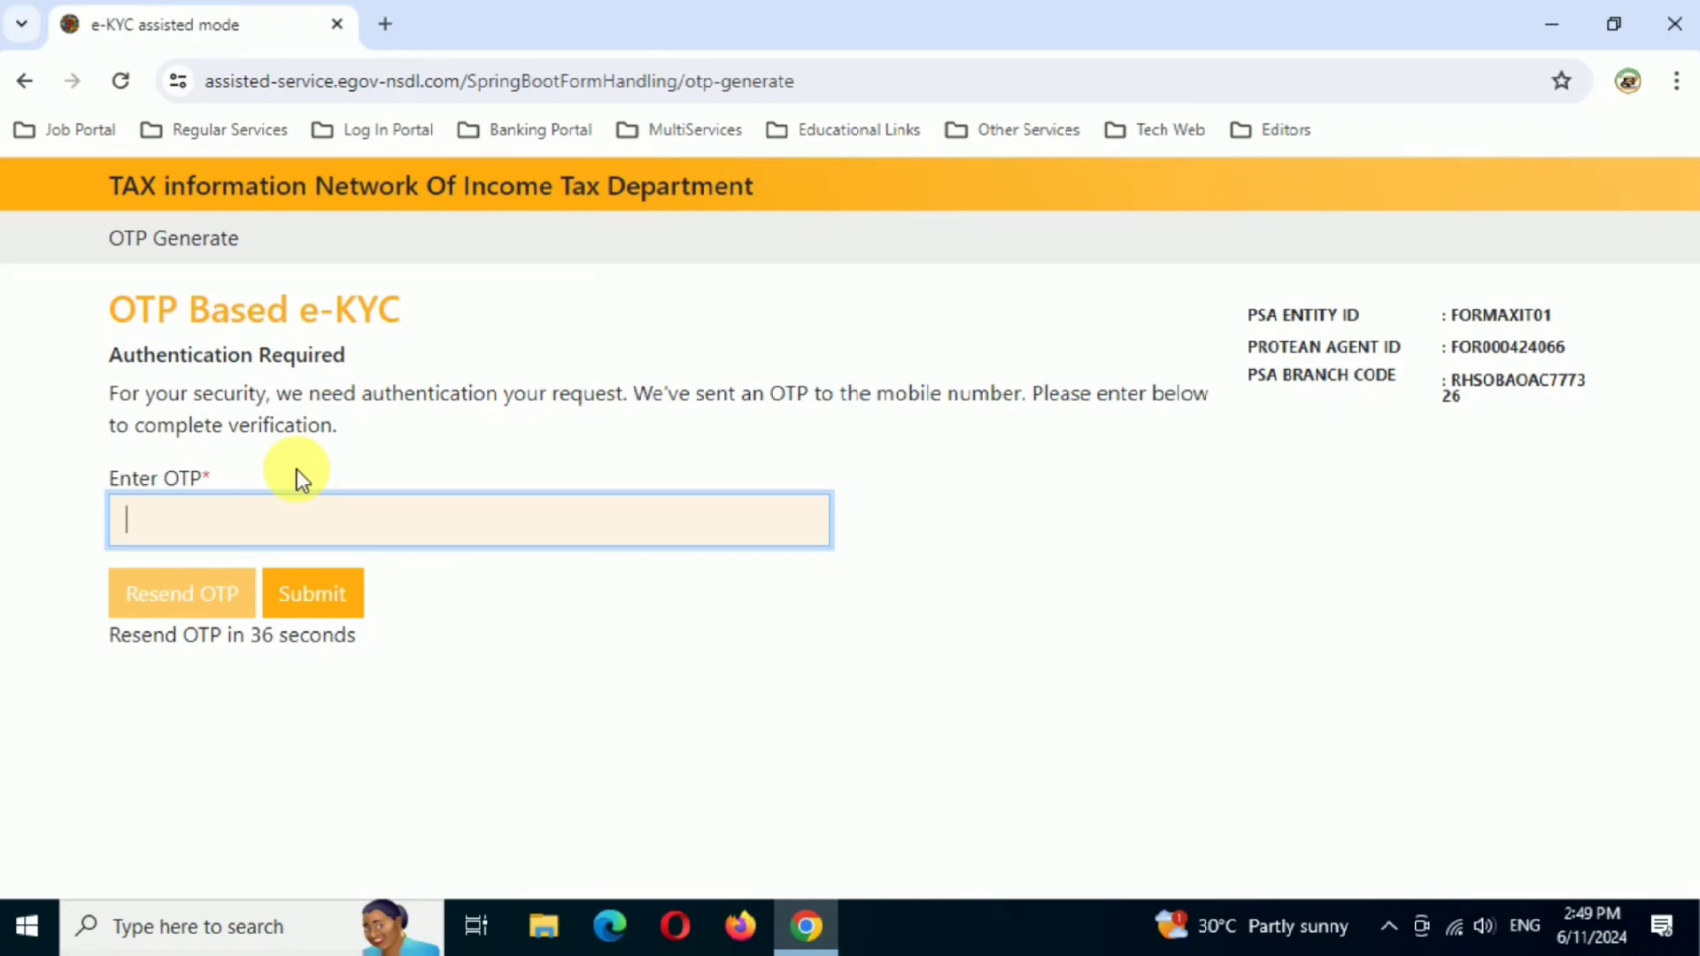
pyautogui.click(316, 591)
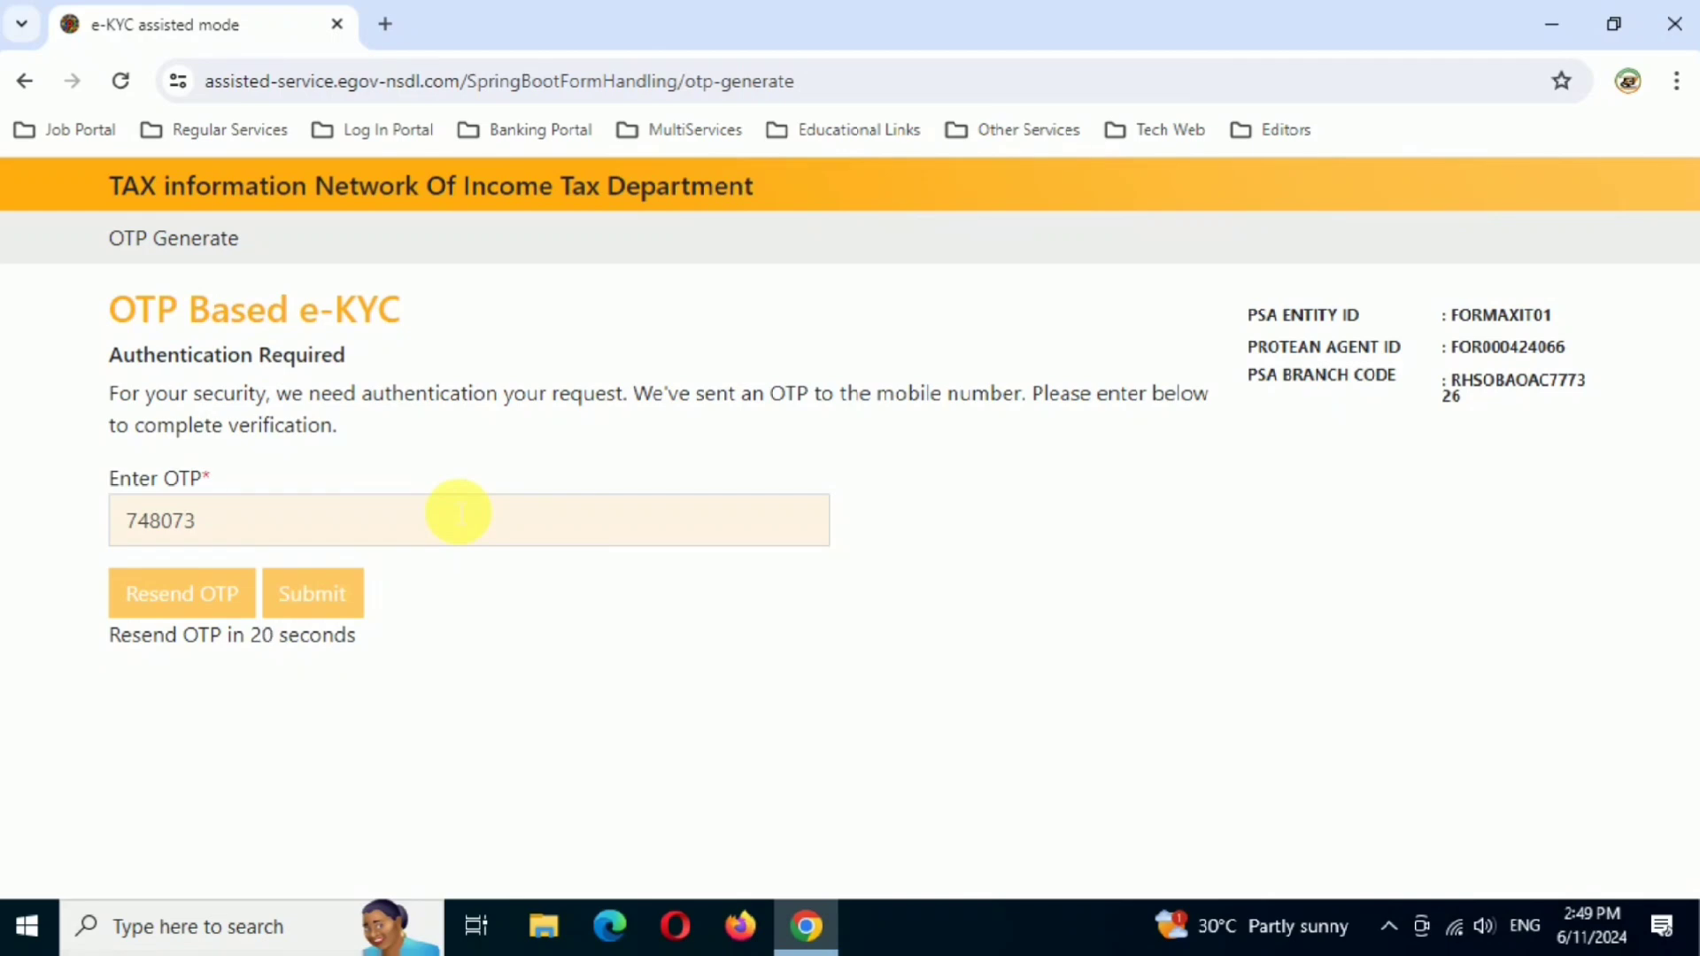
pyautogui.press('Return')
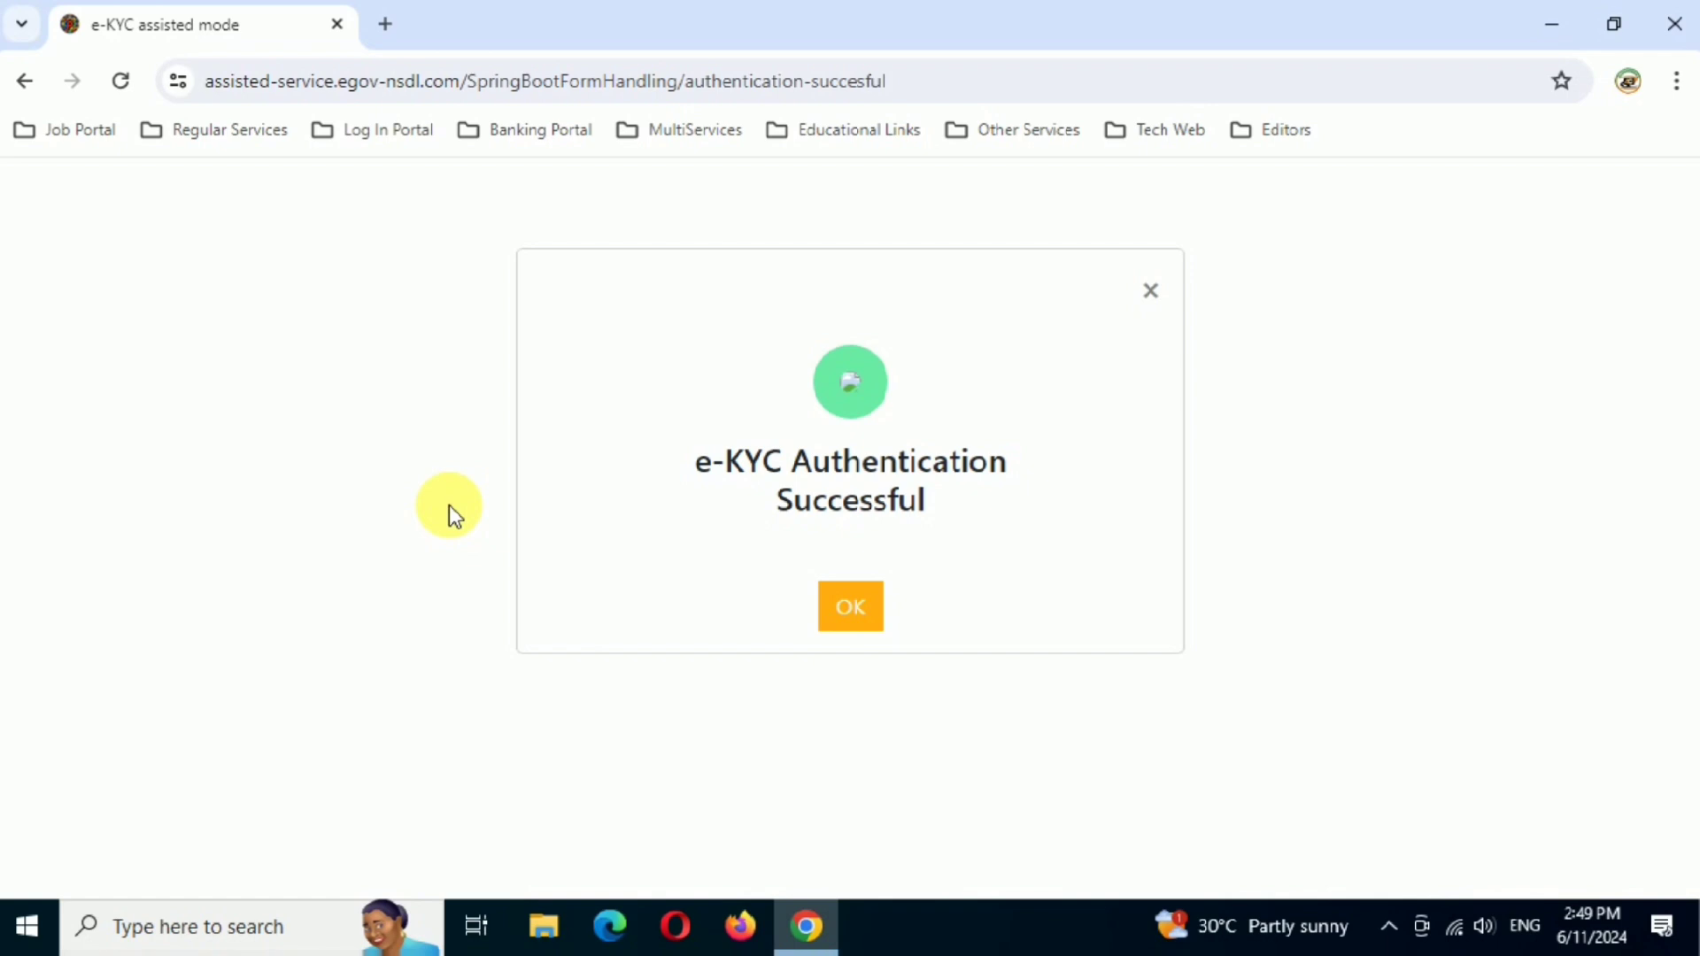
# Step: Dismiss the e-KYC success message and choose OTP Based e-Sign
pyautogui.click(855, 623)
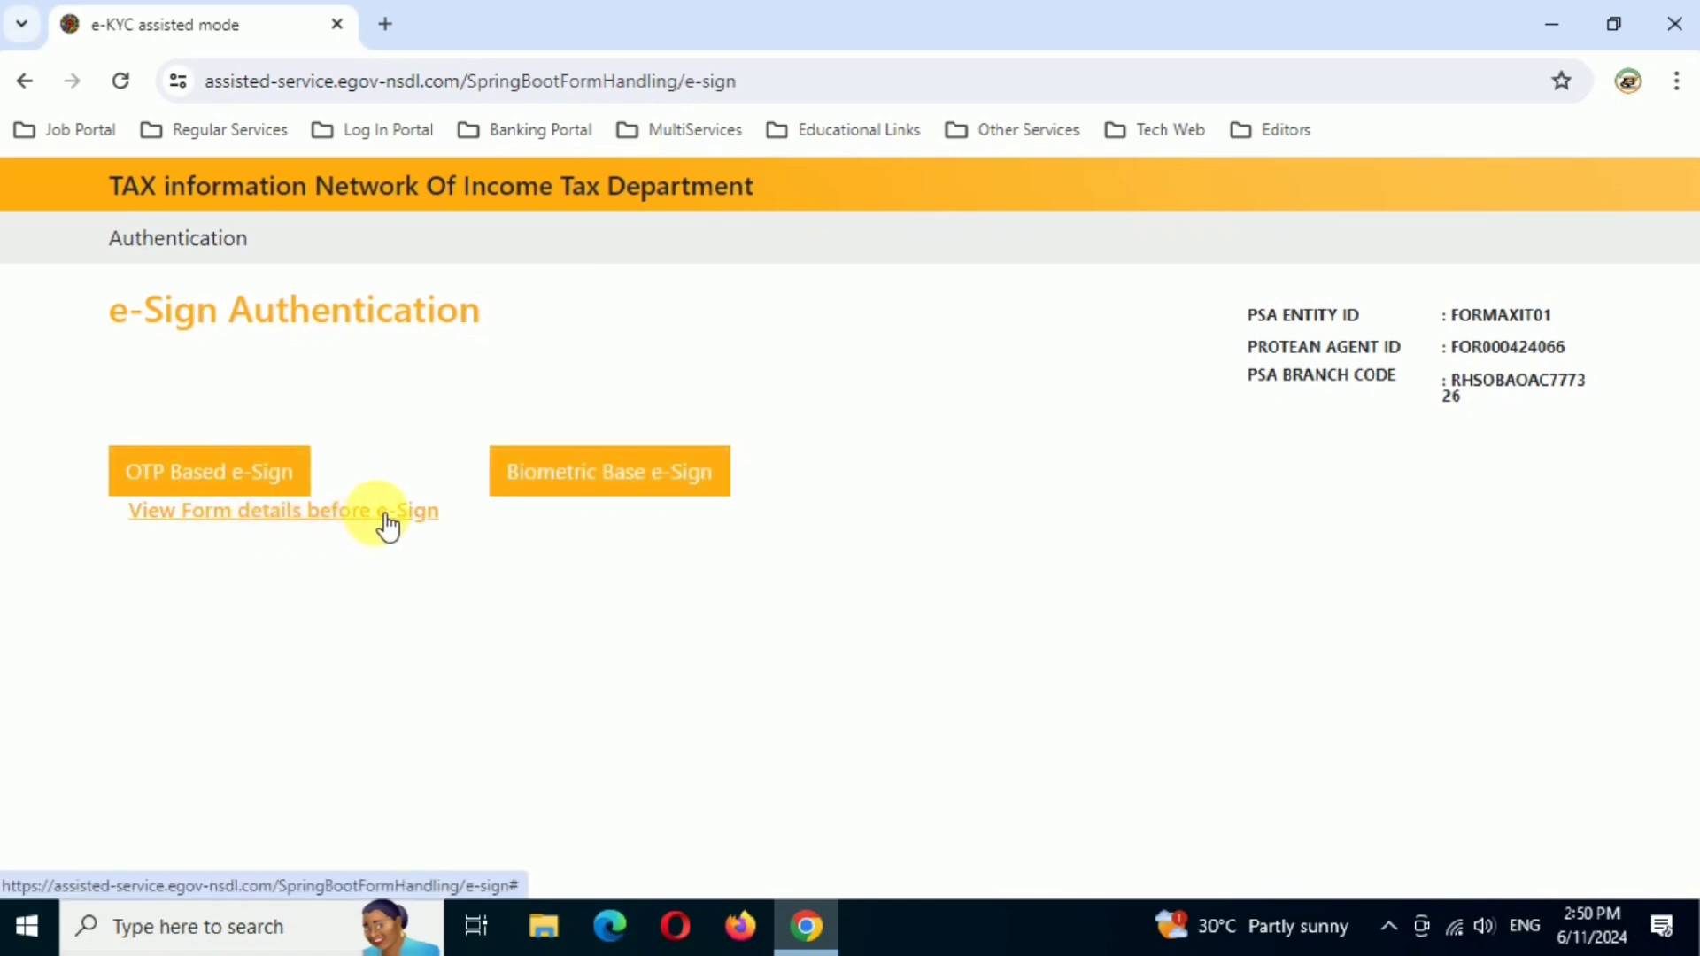
pyautogui.click(232, 476)
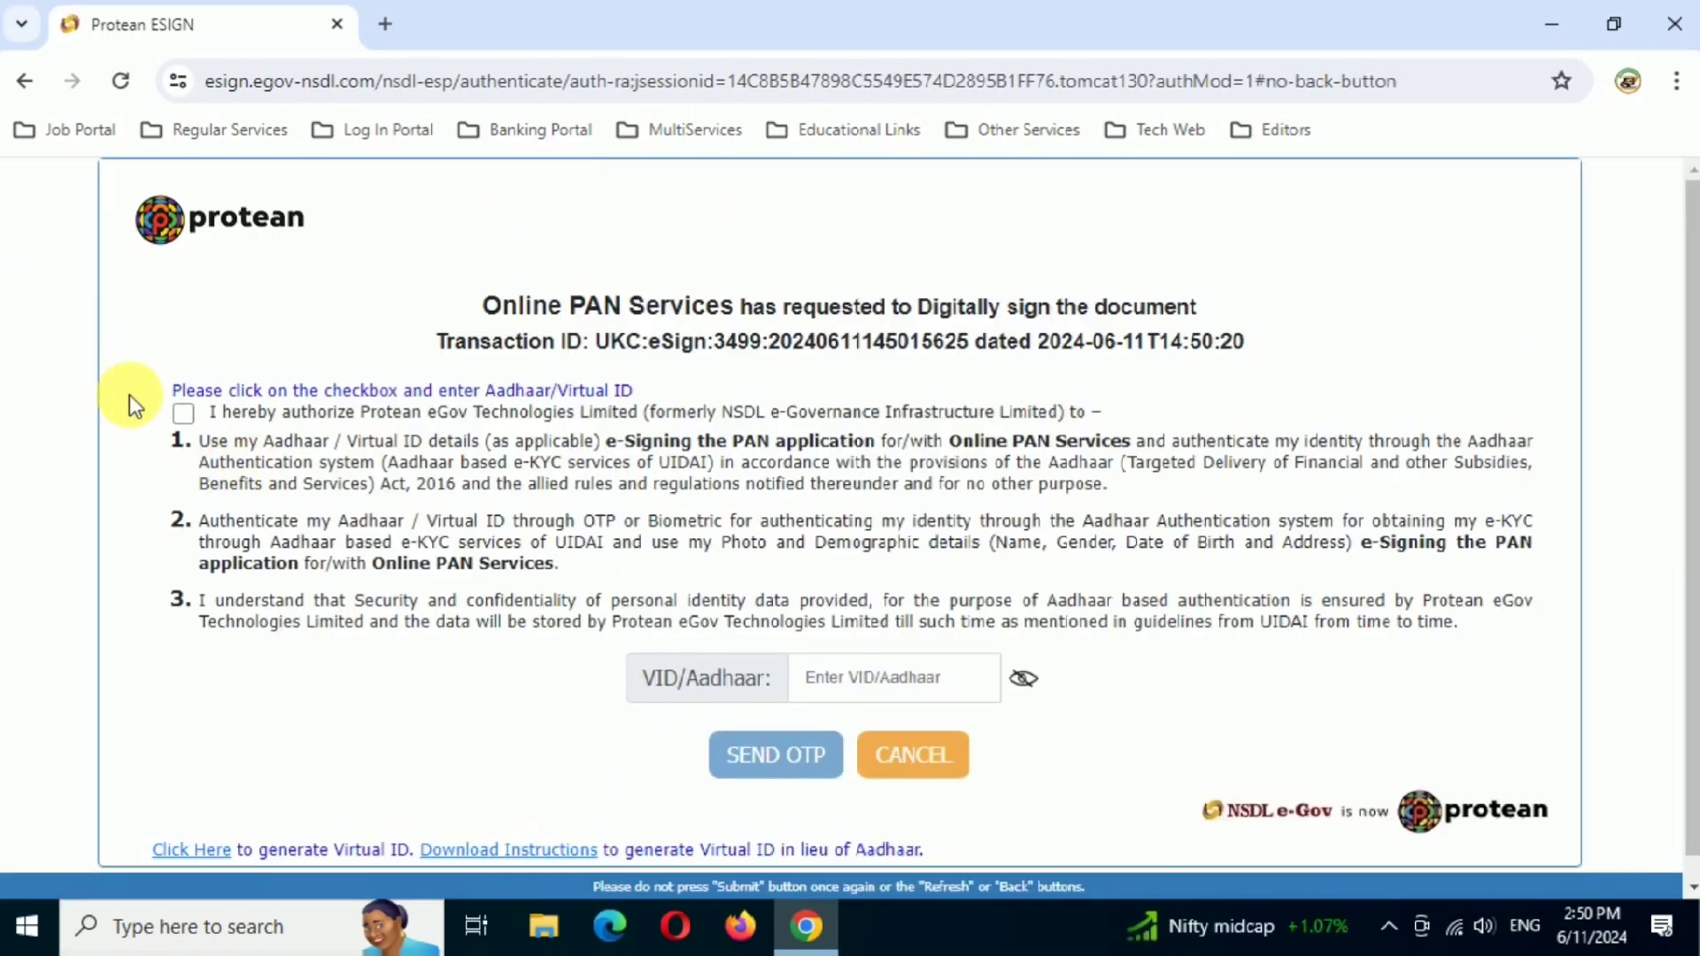
# Step: Authorize e-signing, enter the Aadhaar/VID, request the eSign OTP and fill it in
pyautogui.click(183, 414)
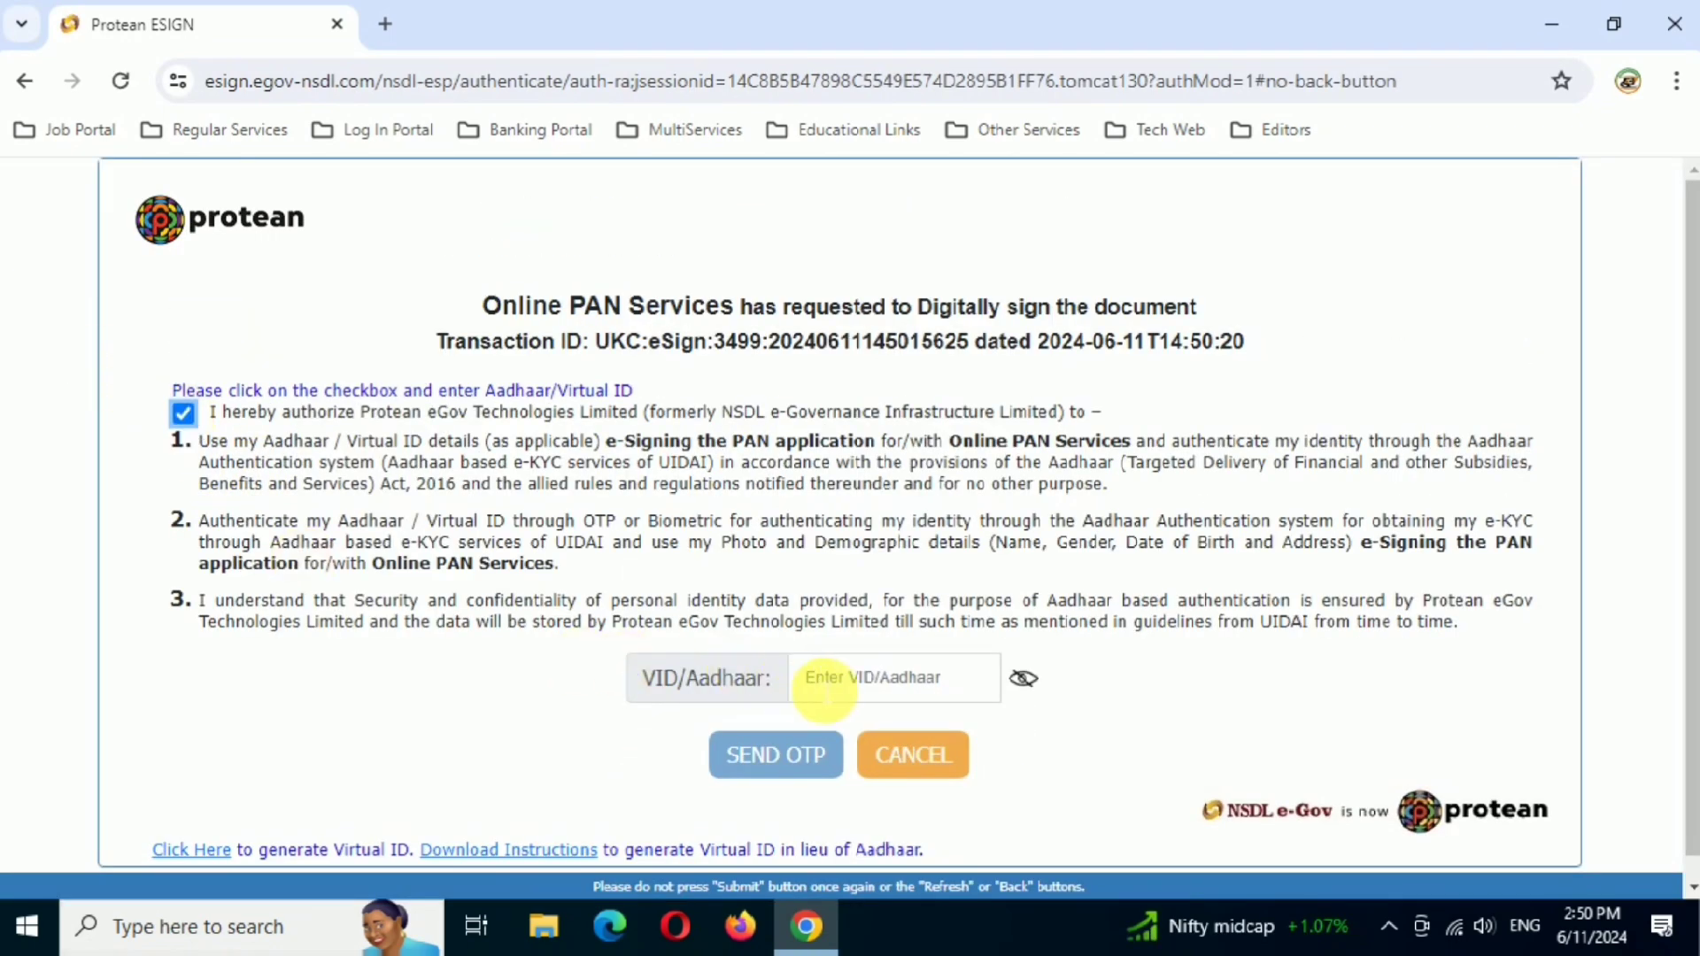
pyautogui.click(837, 678)
pyautogui.write('1')
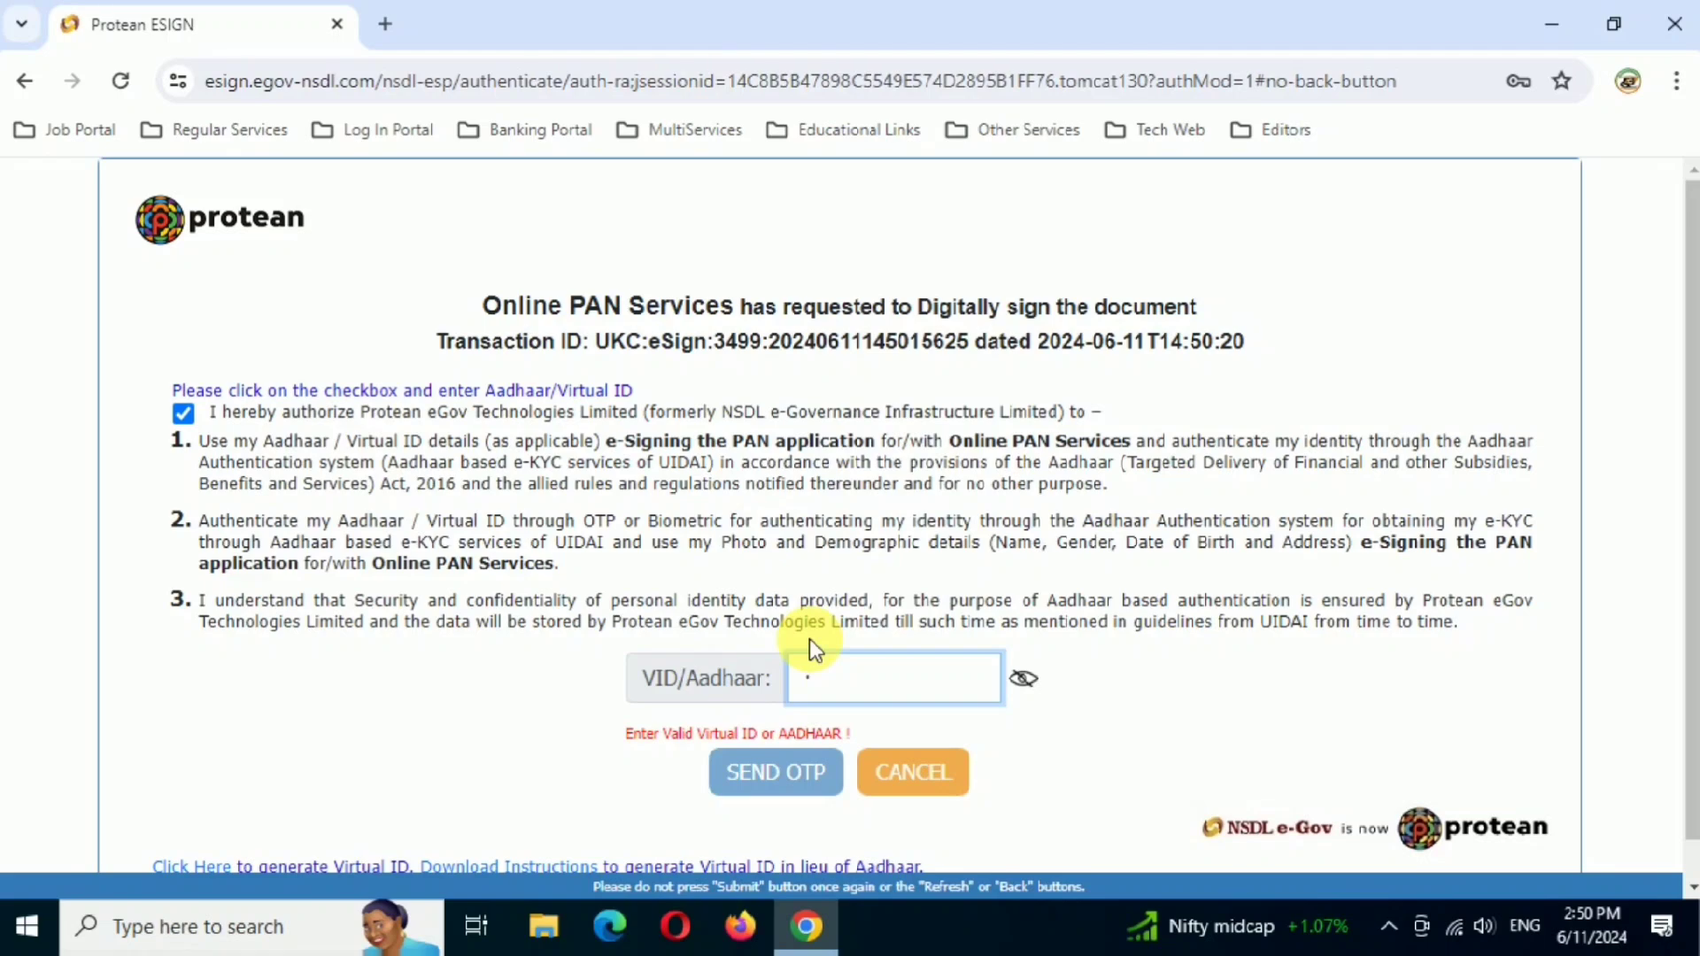
pyautogui.write('•••••••••••')
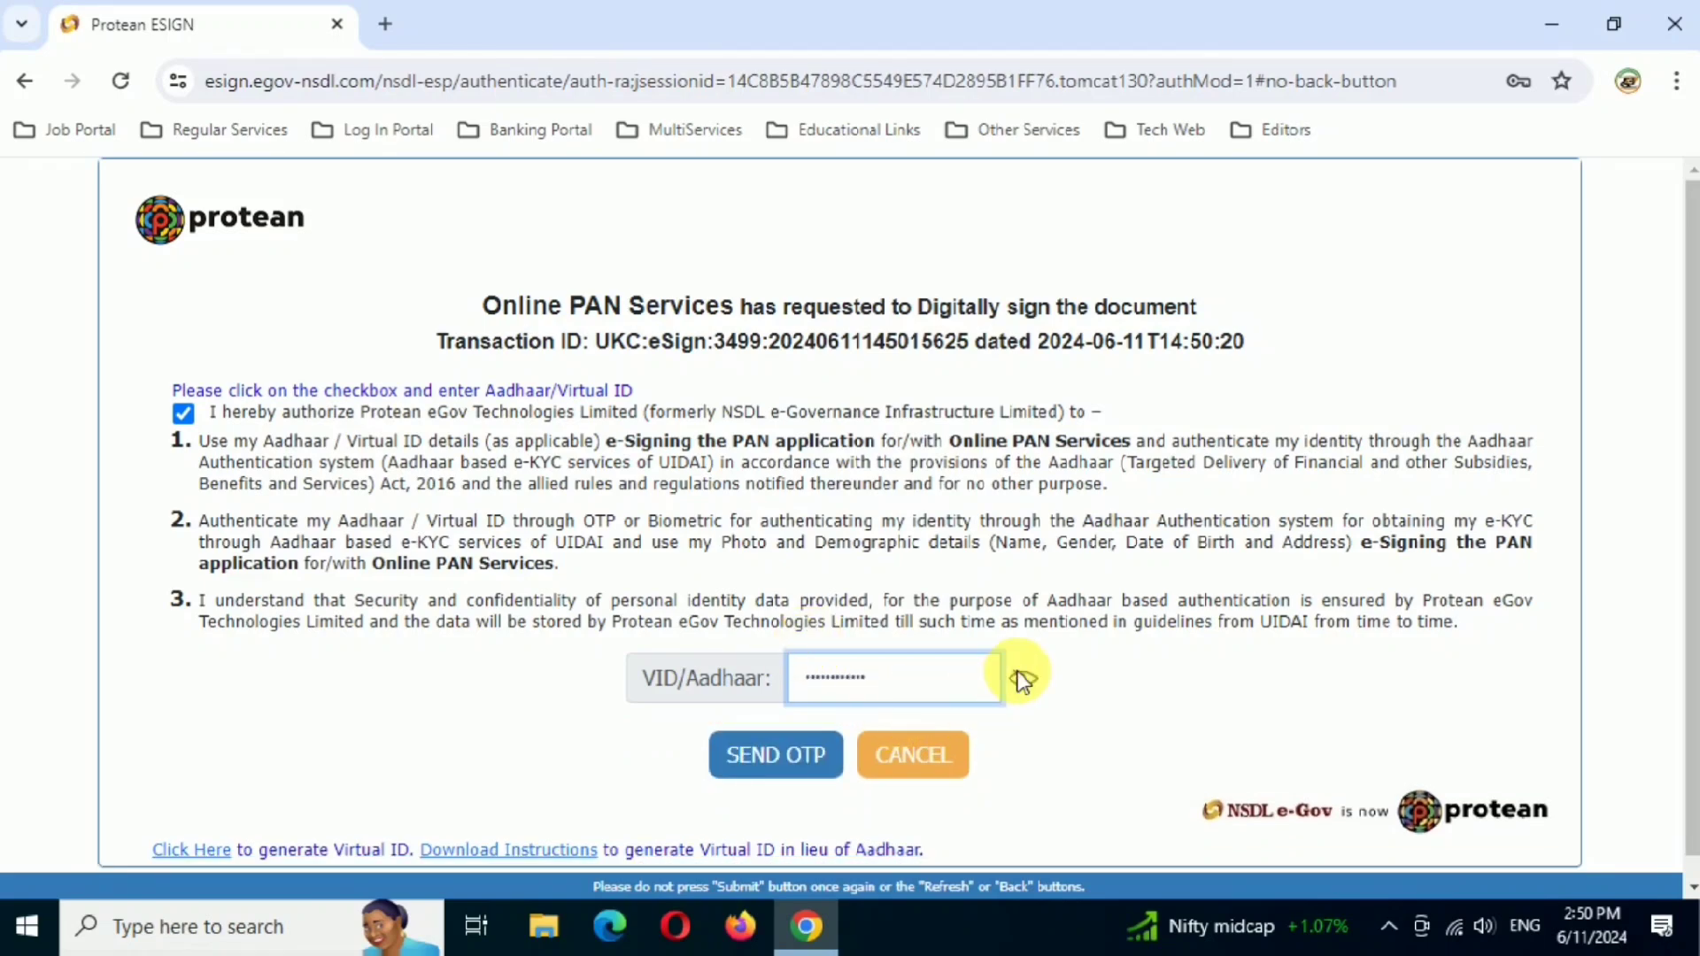
pyautogui.click(797, 755)
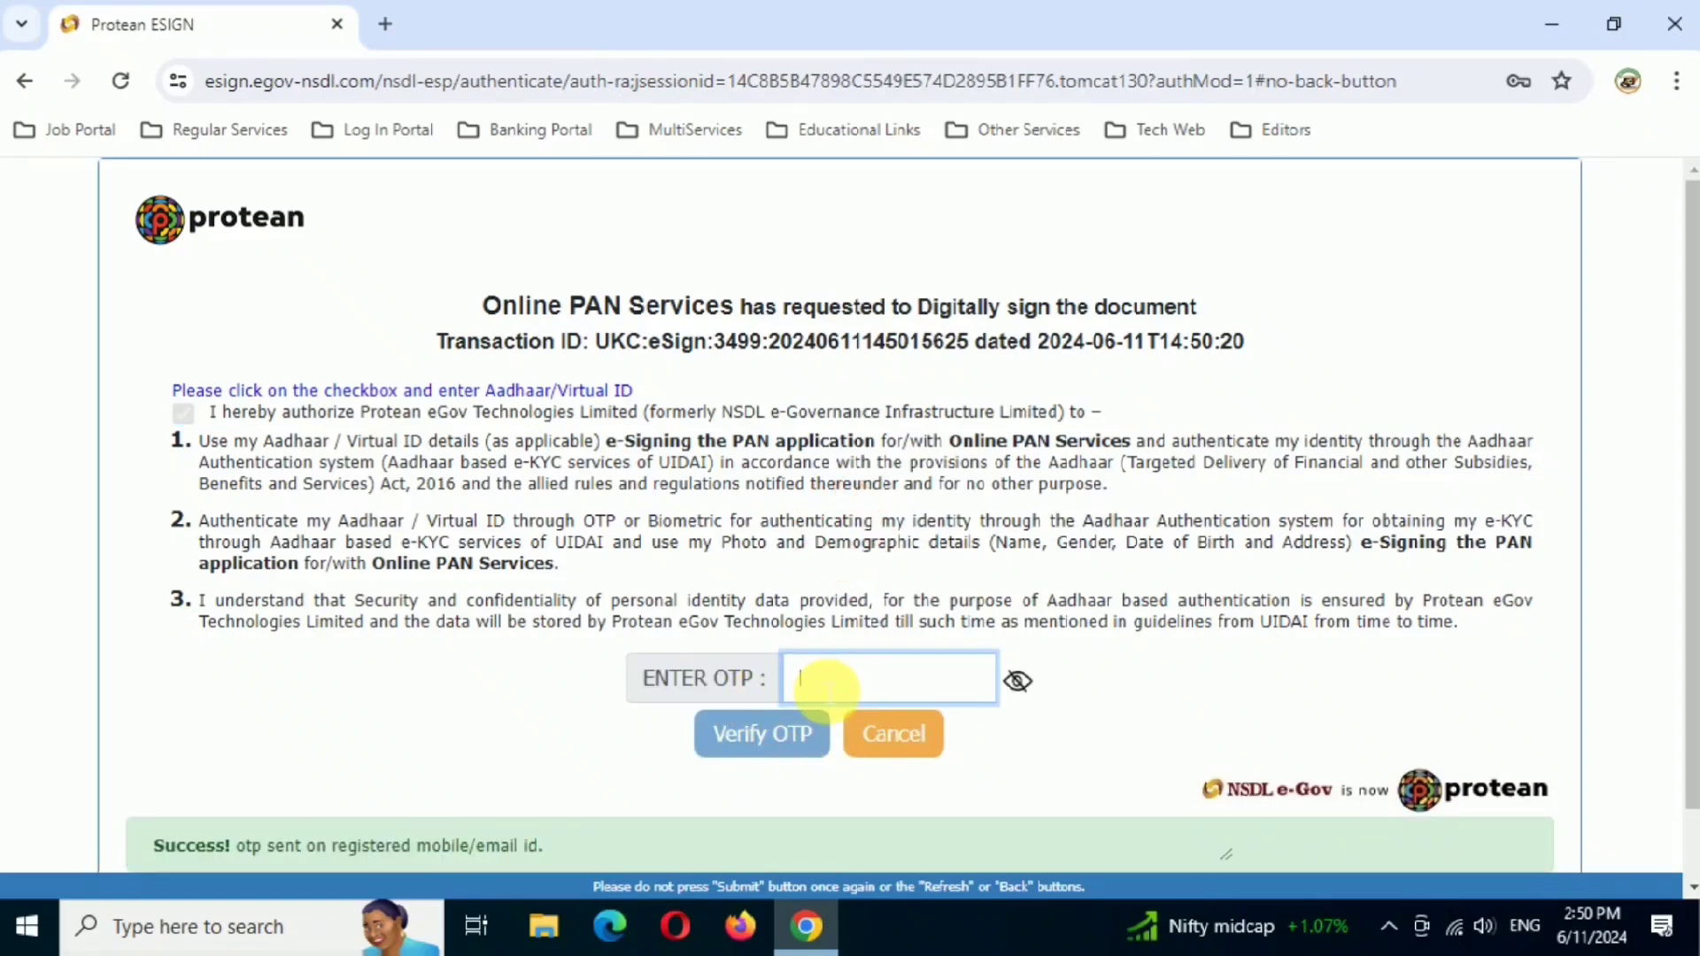
pyautogui.write('4•••••')
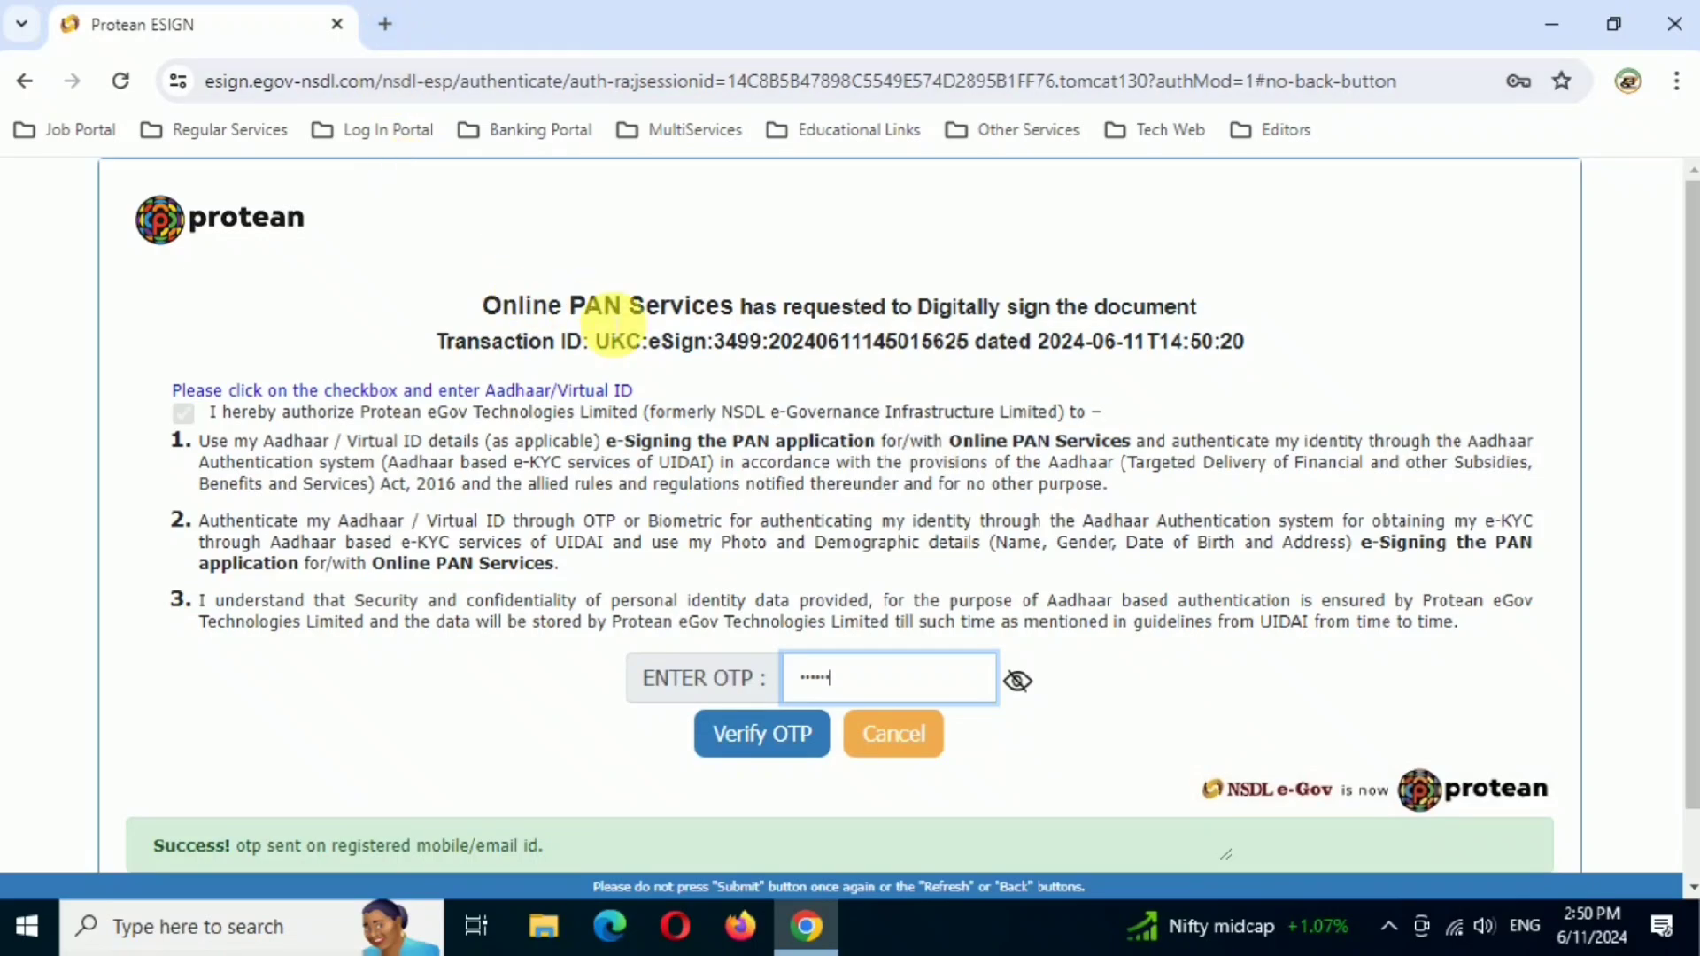
pyautogui.scroll(-1, 617, 337)
pyautogui.scroll(1, 611, 334)
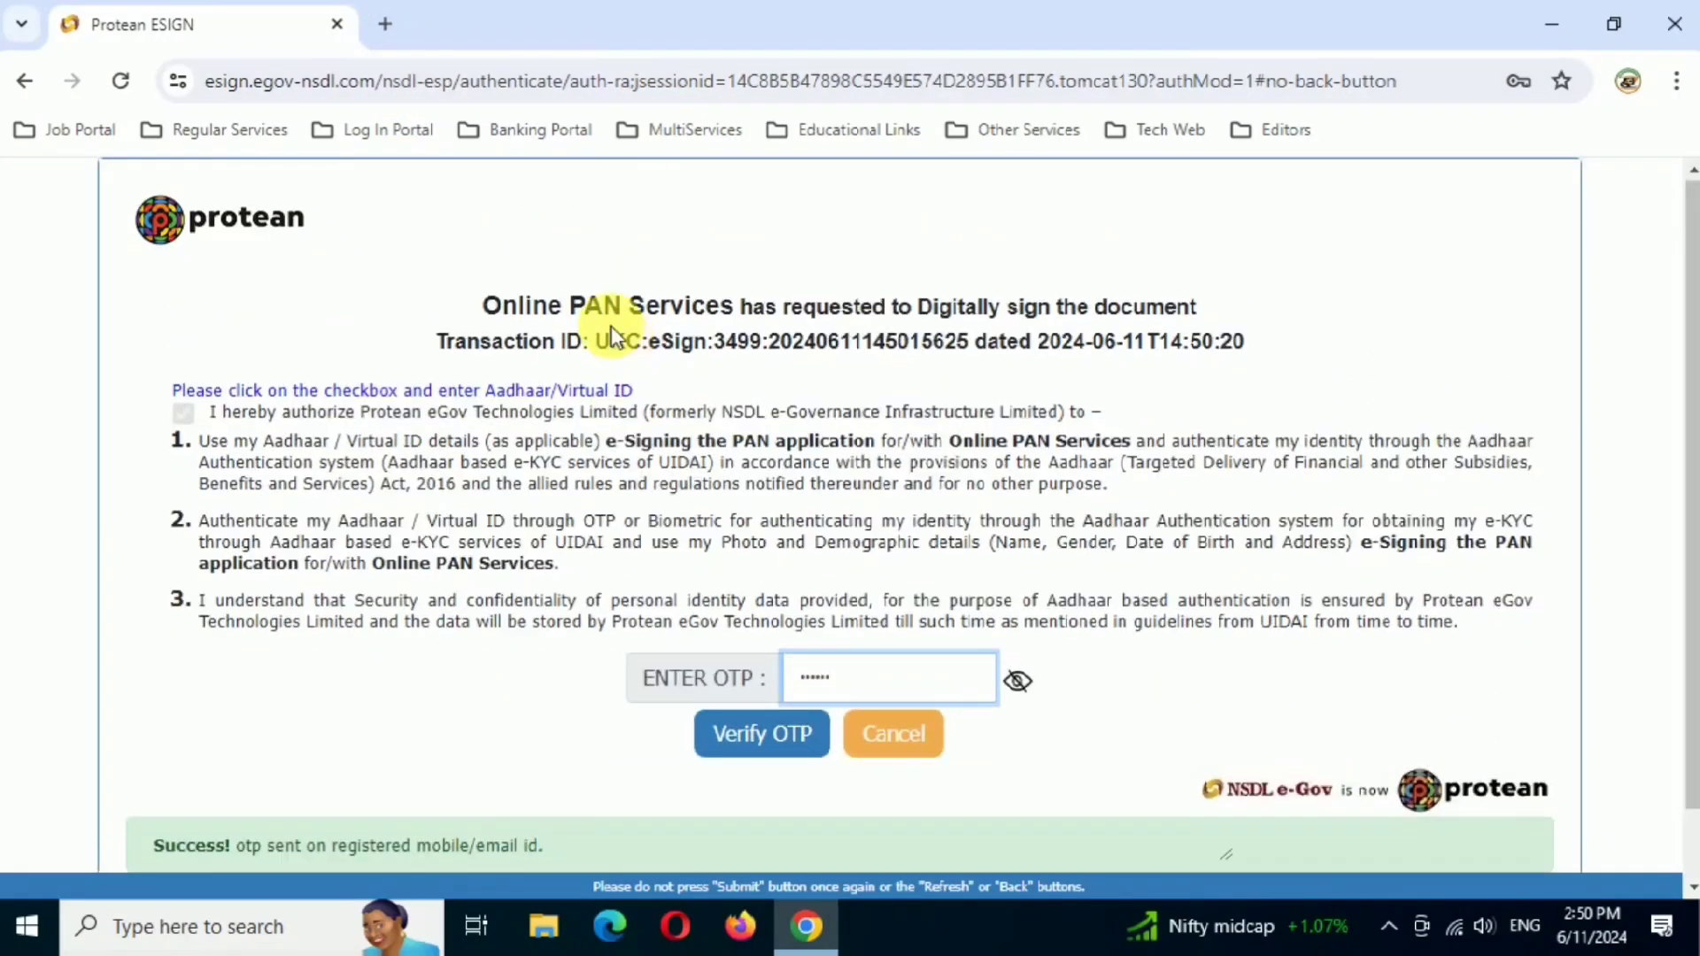